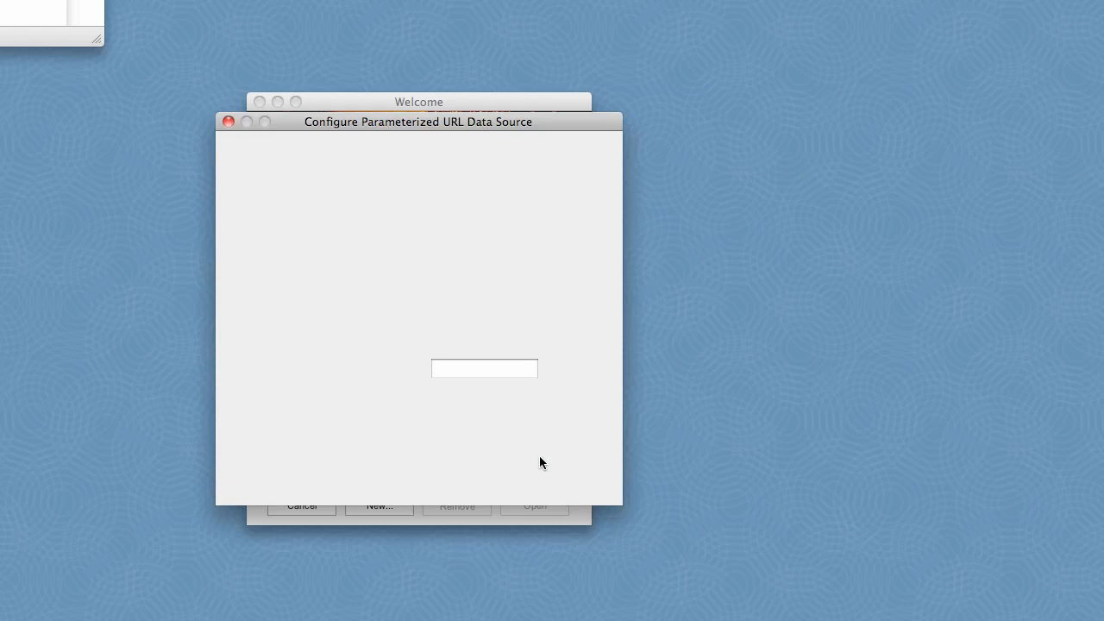
pyautogui.doubleClick(349, 193)
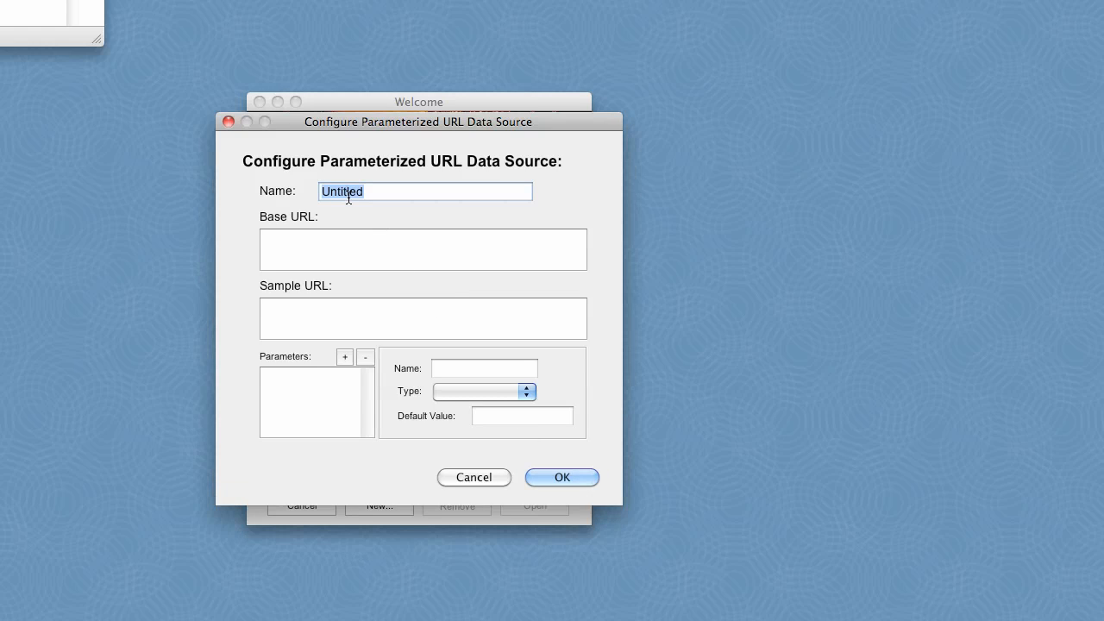
pyautogui.press('BackSpace')
pyautogui.write('iTunes')
pyautogui.press('Tab')
pyautogui.write('http')
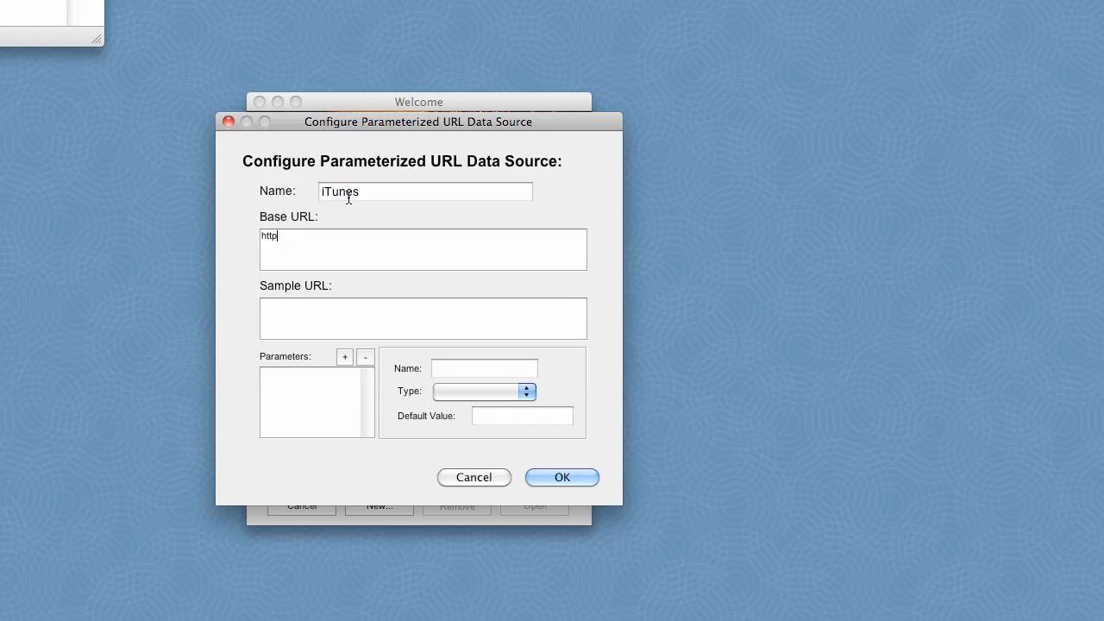
pyautogui.write('://apple.com/itunes/linkmaker?')
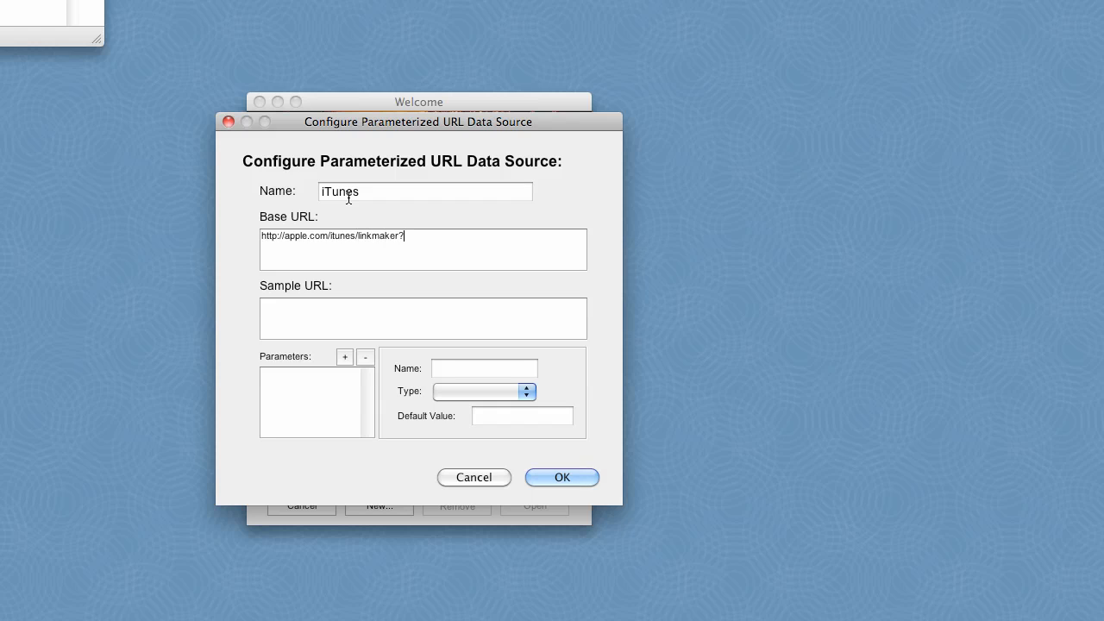
pyautogui.write('output-')
pyautogui.write('ja')
pyautogui.press('BackSpace')
pyautogui.write('son')
# Copy the base URL into the sample URL and extend it with &limit=1&term=billy+joel.
pyautogui.press('super+a')
pyautogui.press('super+c')
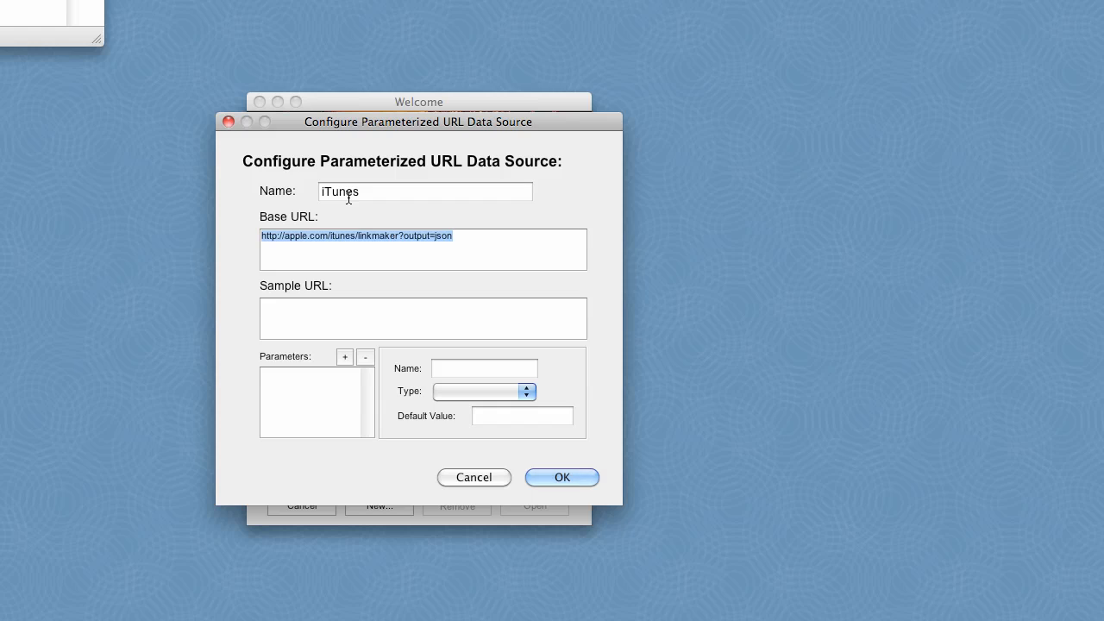
pyautogui.press('Right')
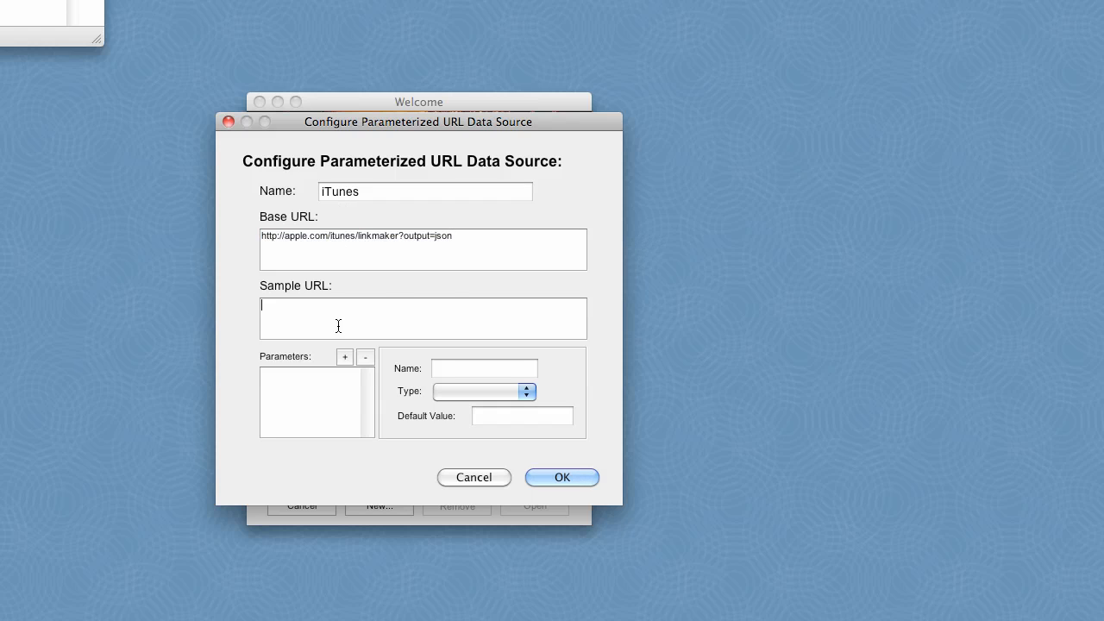
pyautogui.press('super+v')
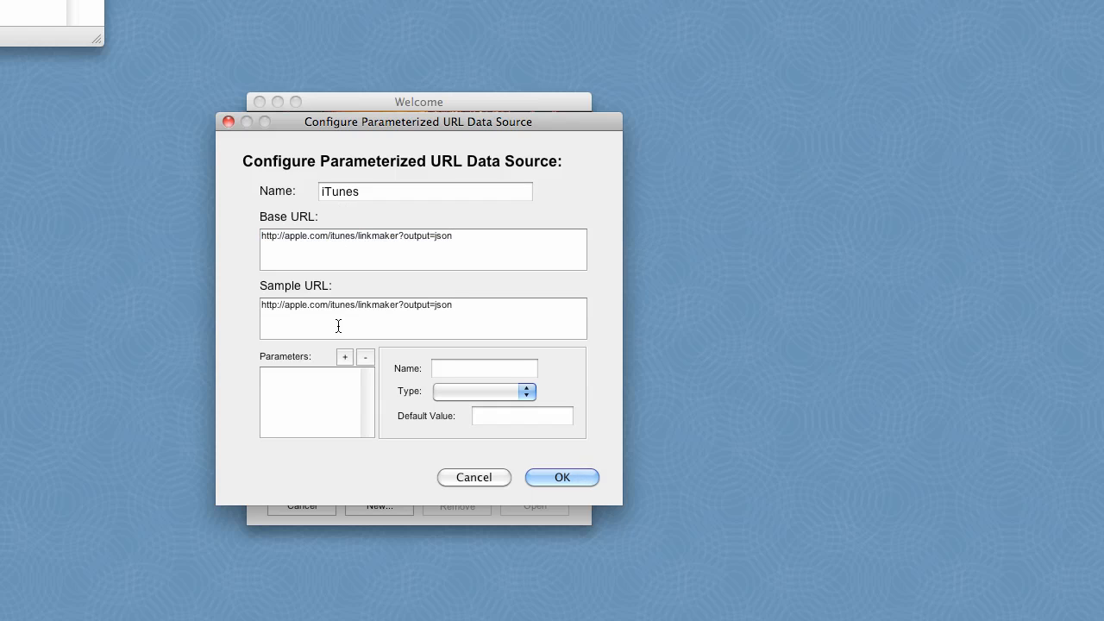
pyautogui.write('&limit=1&term=billy+joel')
# Add a String parameter named "term" with the default value "billy joel".
pyautogui.click(344, 357)
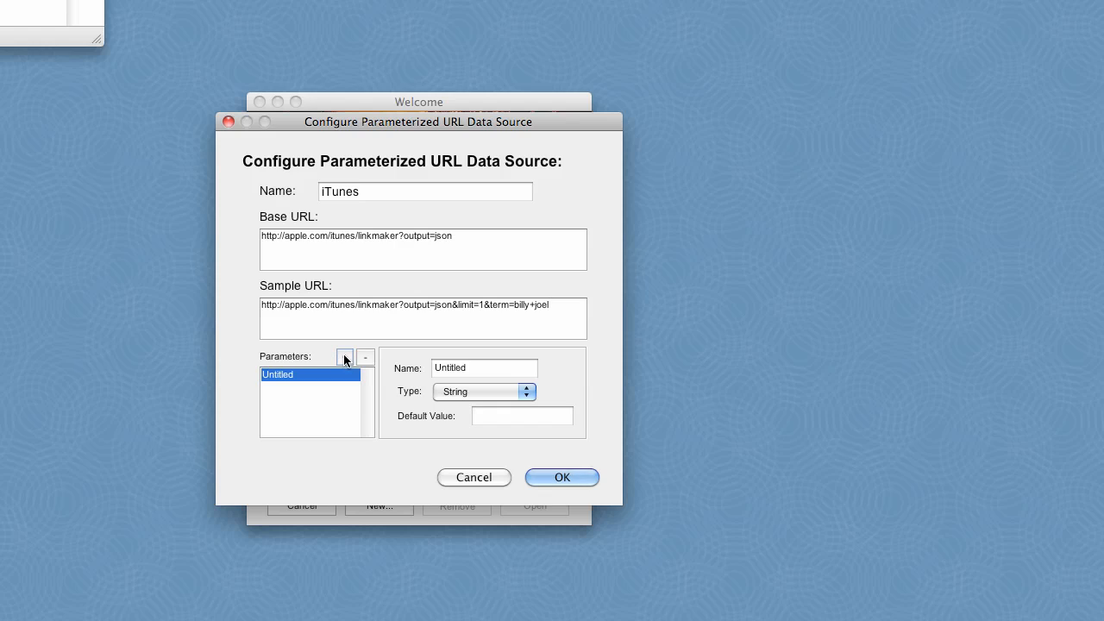
pyautogui.doubleClick(443, 372)
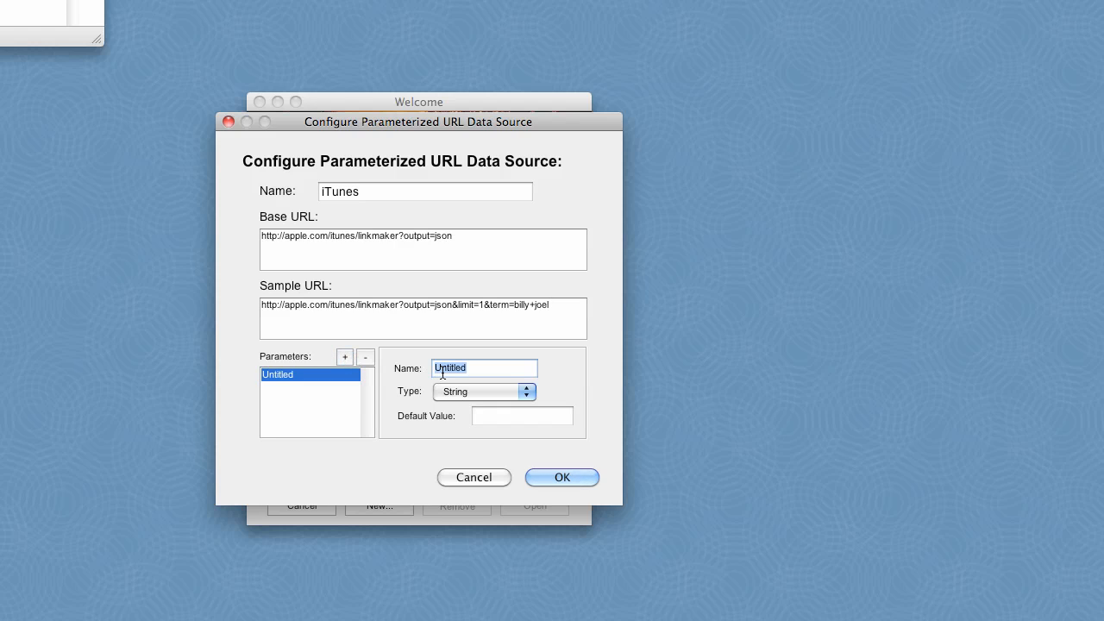
pyautogui.write('term')
pyautogui.click(530, 415)
pyautogui.write('bo')
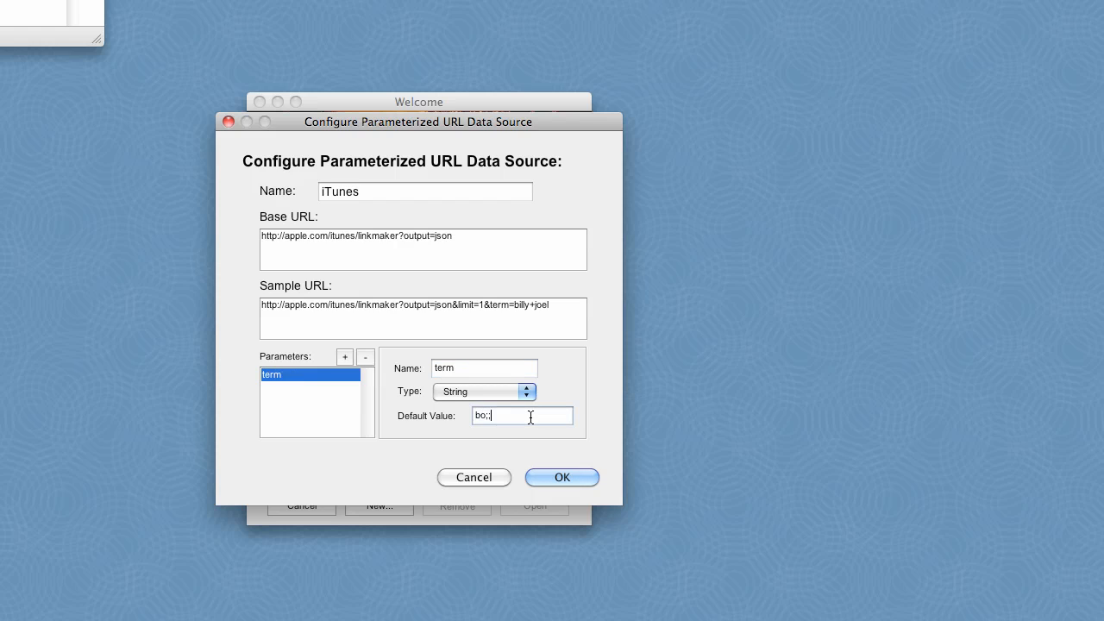
pyautogui.press('BackSpace')
pyautogui.write('illy joel')
# Add a Number parameter named "limit" with default value 100, and accept the data source configuration.
pyautogui.click(345, 357)
pyautogui.doubleClick(438, 367)
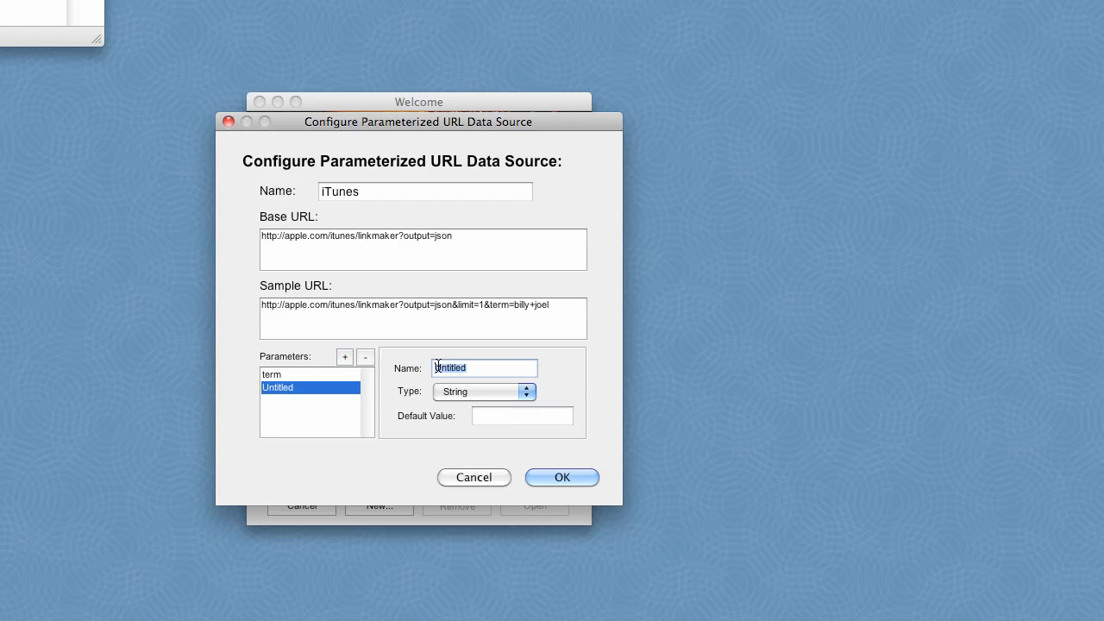
pyautogui.write('limit')
pyautogui.click(474, 389)
pyautogui.click(473, 405)
pyautogui.click(505, 416)
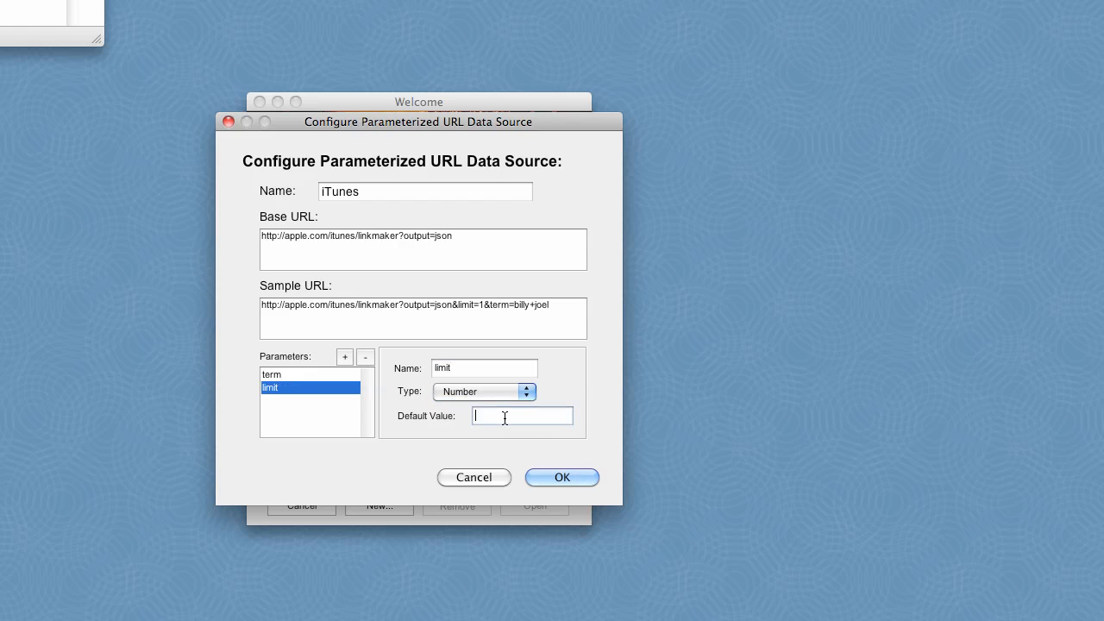
pyautogui.write('100')
pyautogui.click(537, 478)
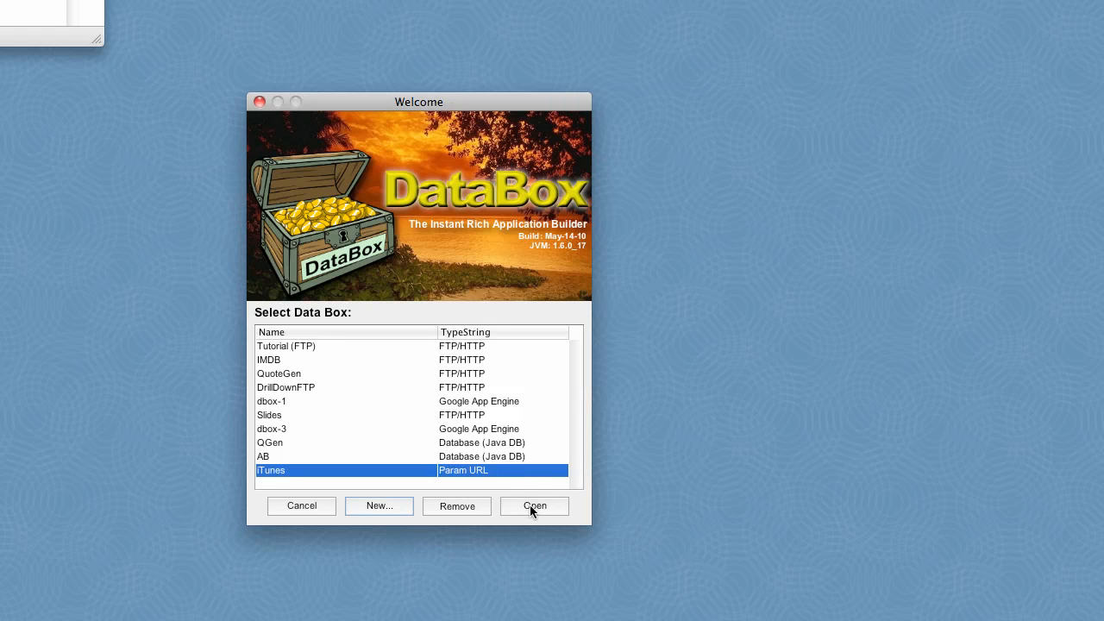
# Open the iTunes data box, add its results entity to the datasets and show that dataset's query.
pyautogui.click(530, 507)
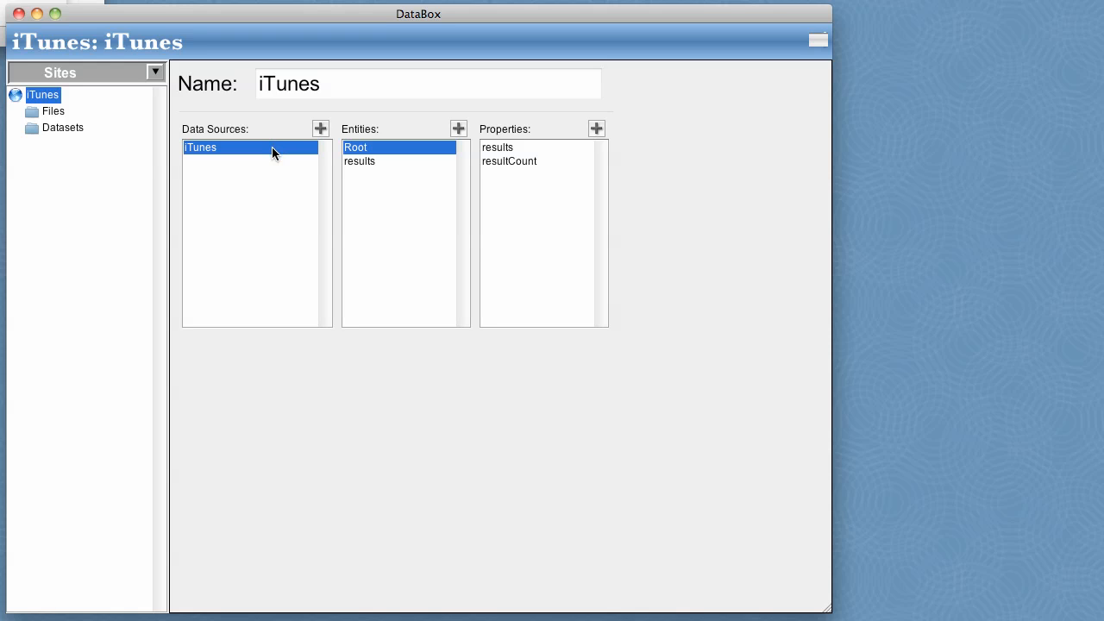
pyautogui.click(372, 161)
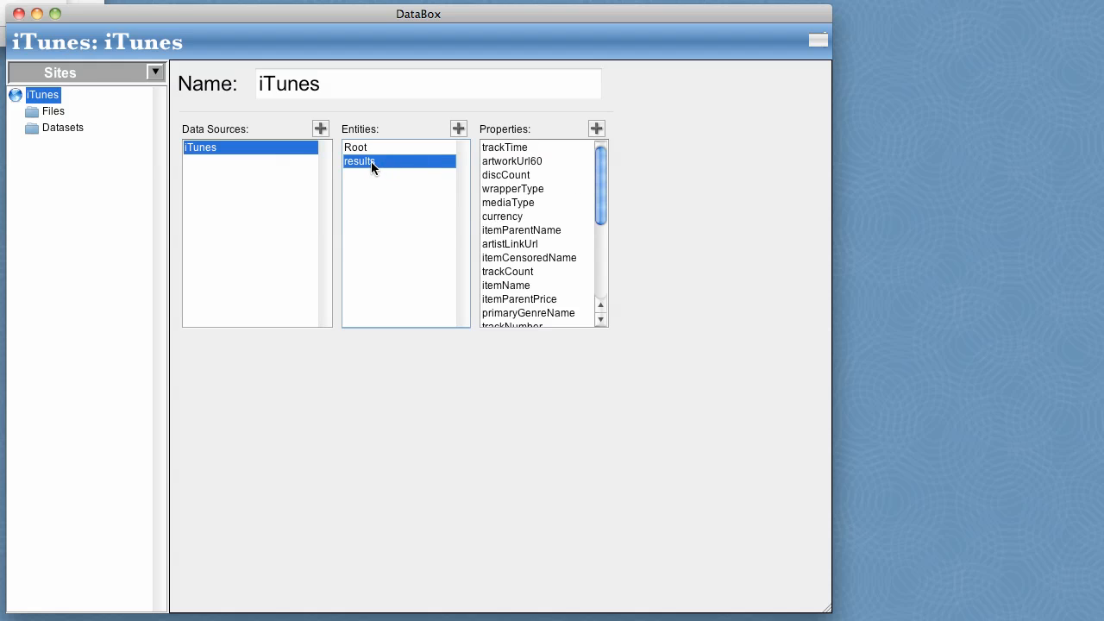
pyautogui.moveTo(371, 162); pyautogui.dragTo(61, 153)
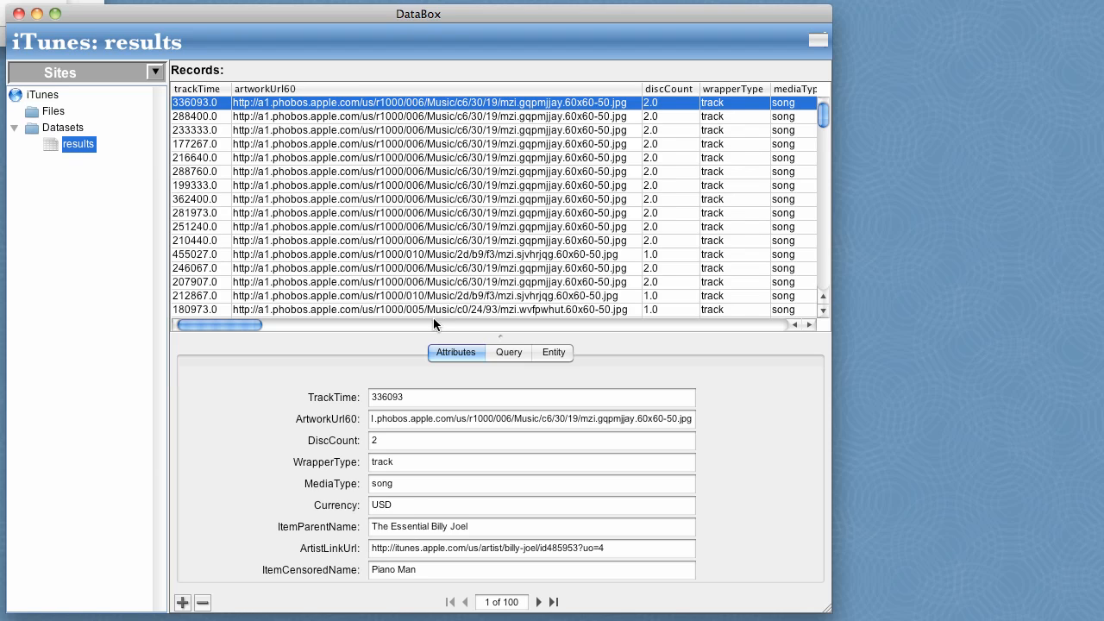
pyautogui.click(508, 353)
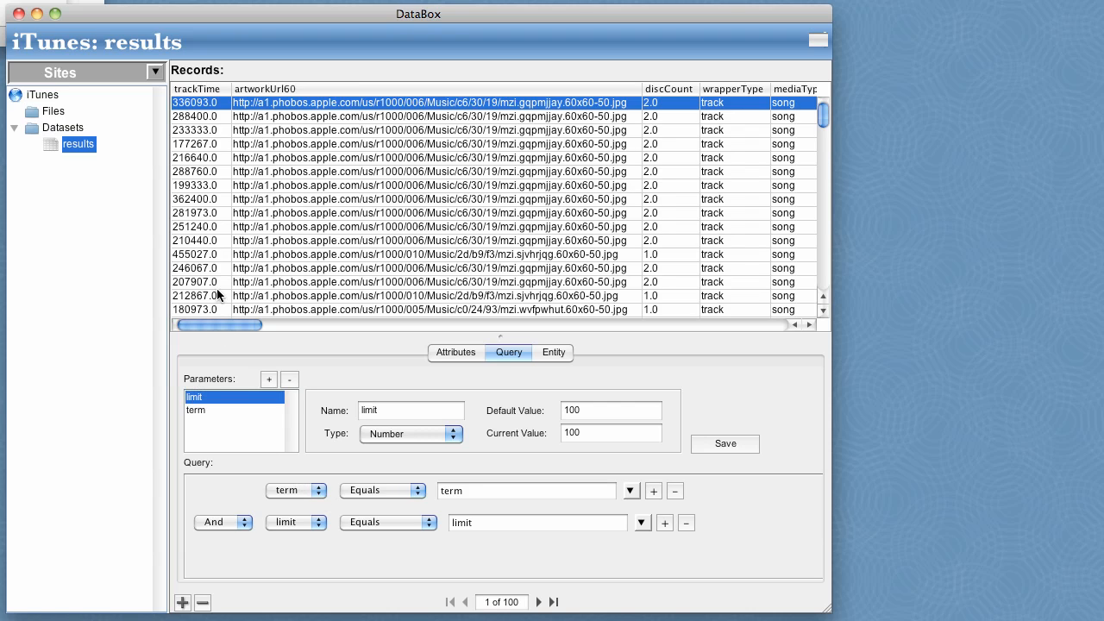
# Create a new file named "Hello" in the Files folder from the Standard Form template.
pyautogui.click(54, 112)
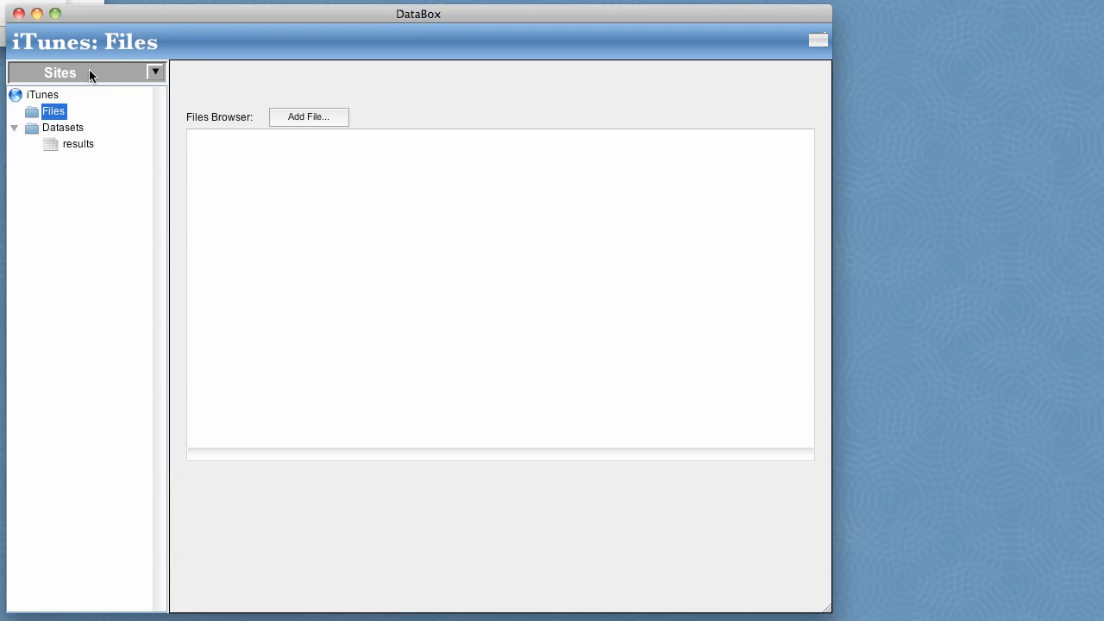
pyautogui.rightClick(52, 111)
pyautogui.moveTo(73, 121)
pyautogui.click(226, 118)
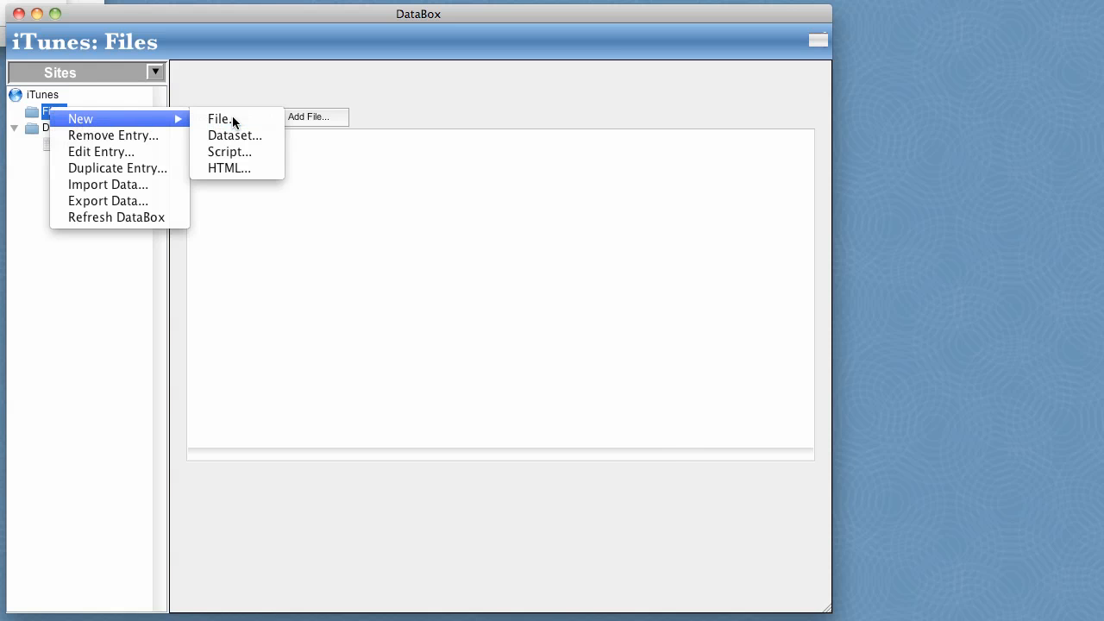
pyautogui.write('Hello')
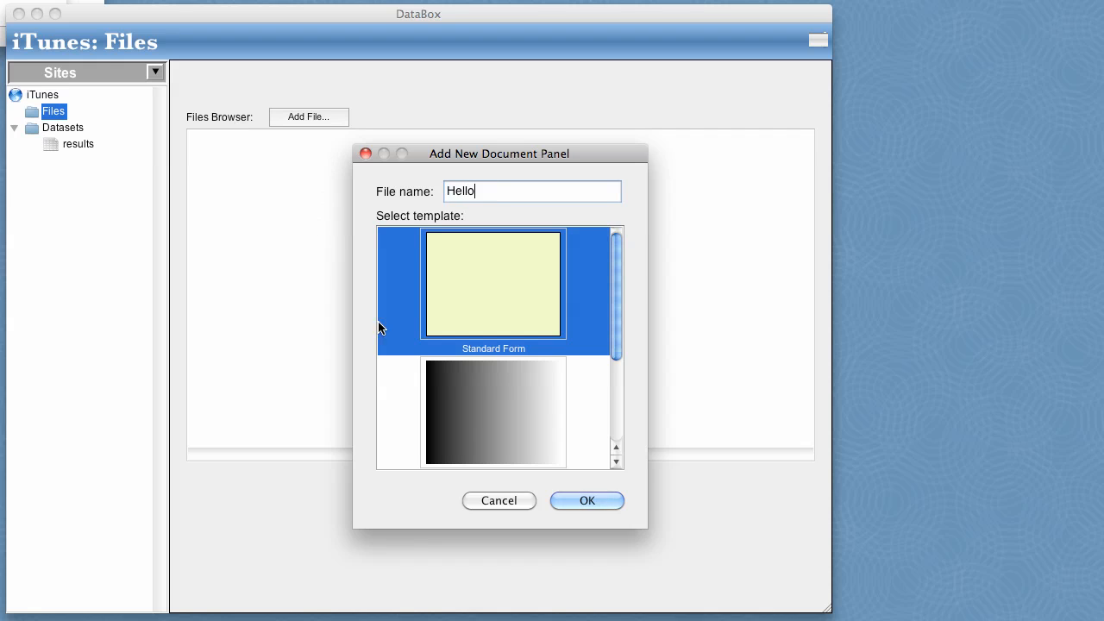
pyautogui.click(590, 501)
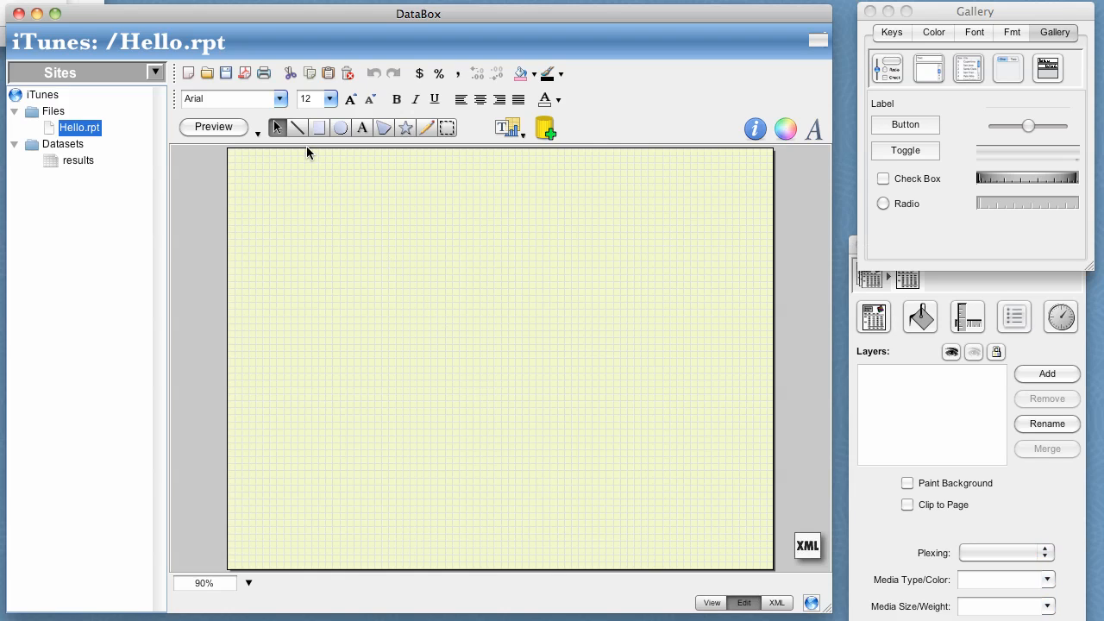
# Draw a banner rectangle across the upper edge of the page and fill it with the light textured image.
pyautogui.click(318, 129)
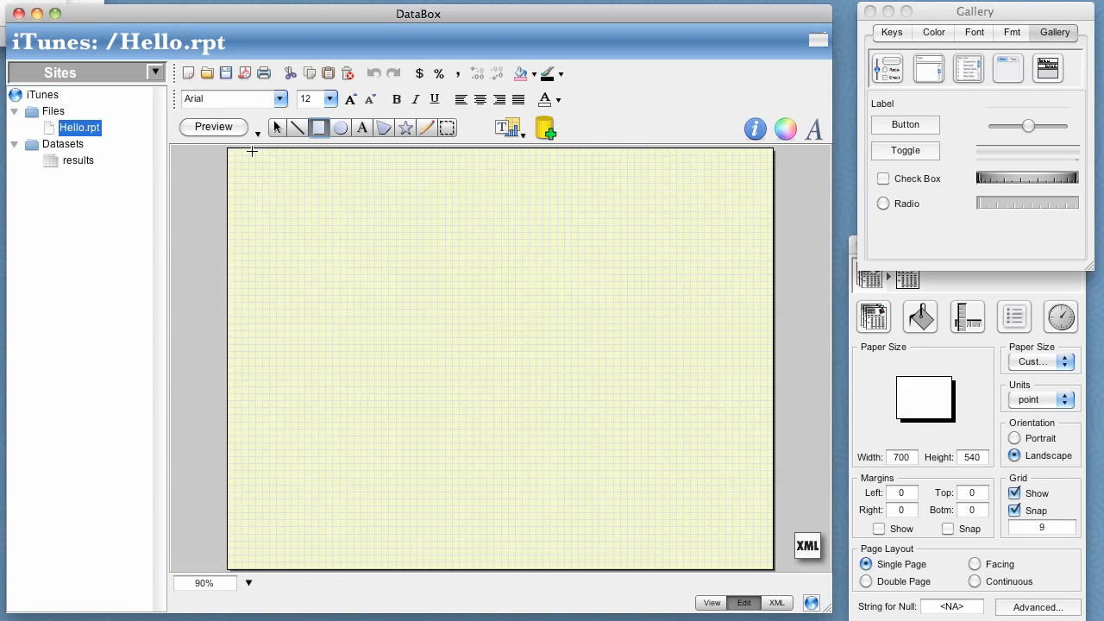
pyautogui.moveTo(234, 155); pyautogui.dragTo(768, 233)
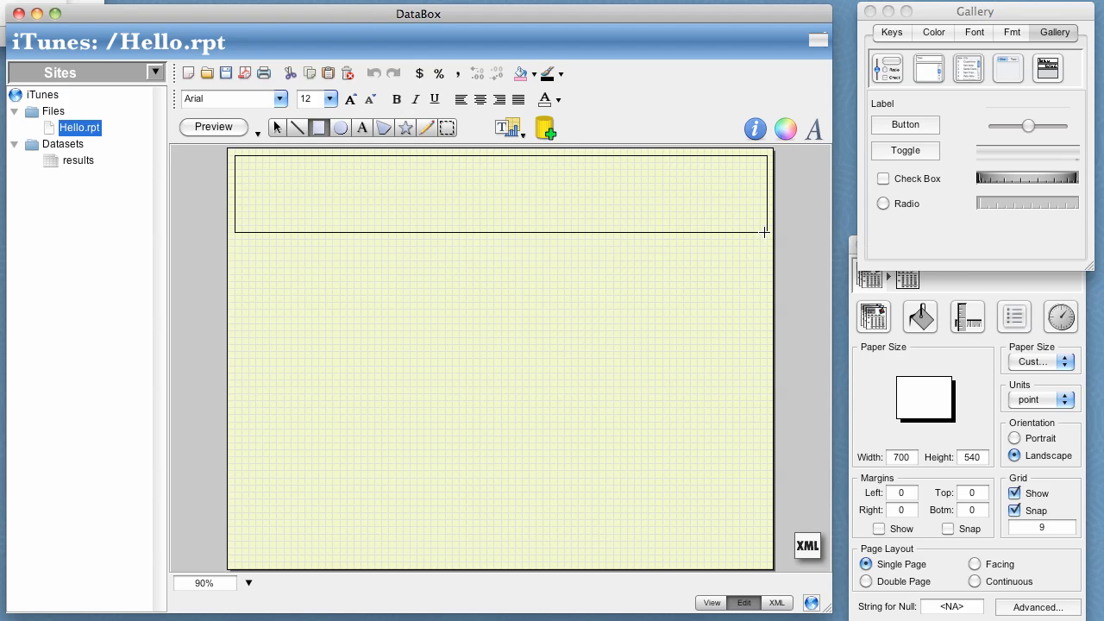
pyautogui.moveTo(874, 316); pyautogui.dragTo(592, 234)
pyautogui.click(539, 402)
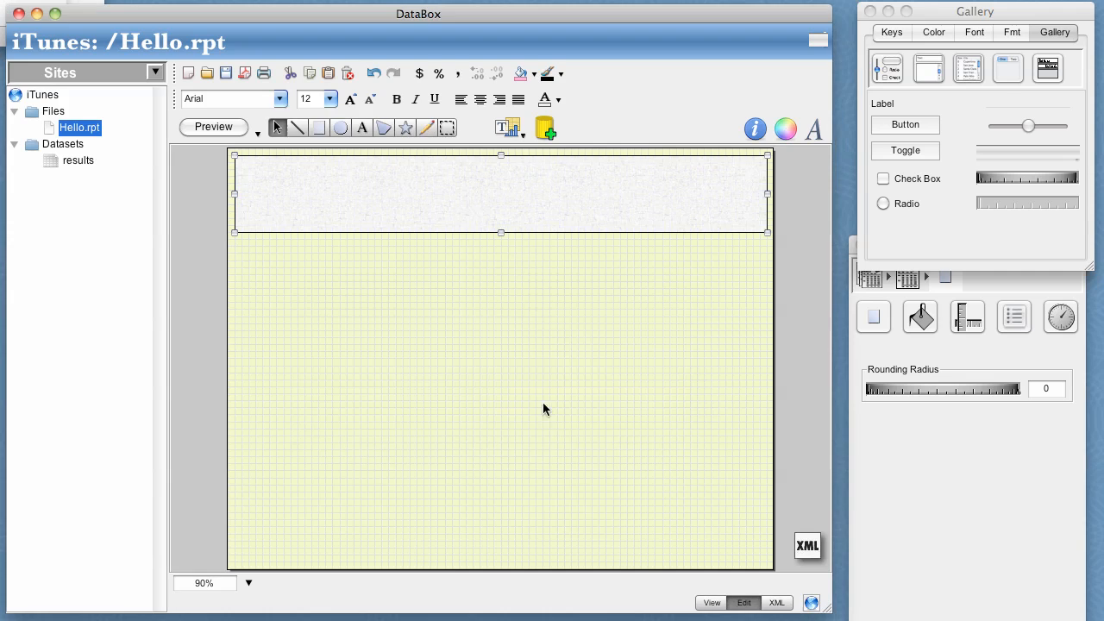
# Apply the Emboss effect to the banner rectangle.
pyautogui.click(914, 319)
pyautogui.click(954, 351)
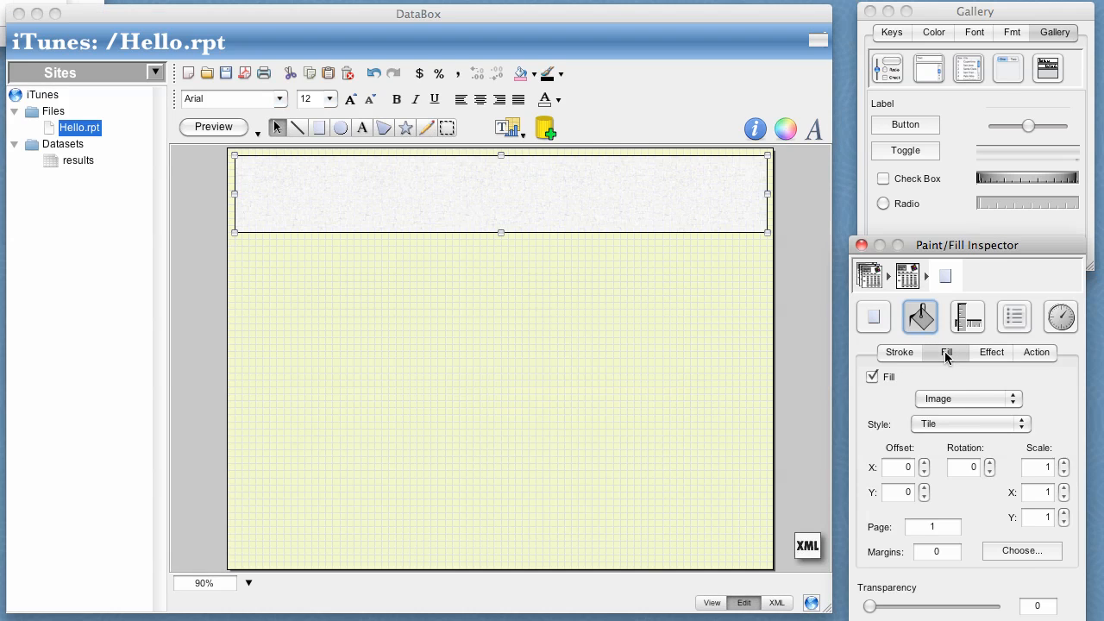
pyautogui.click(983, 356)
pyautogui.click(963, 397)
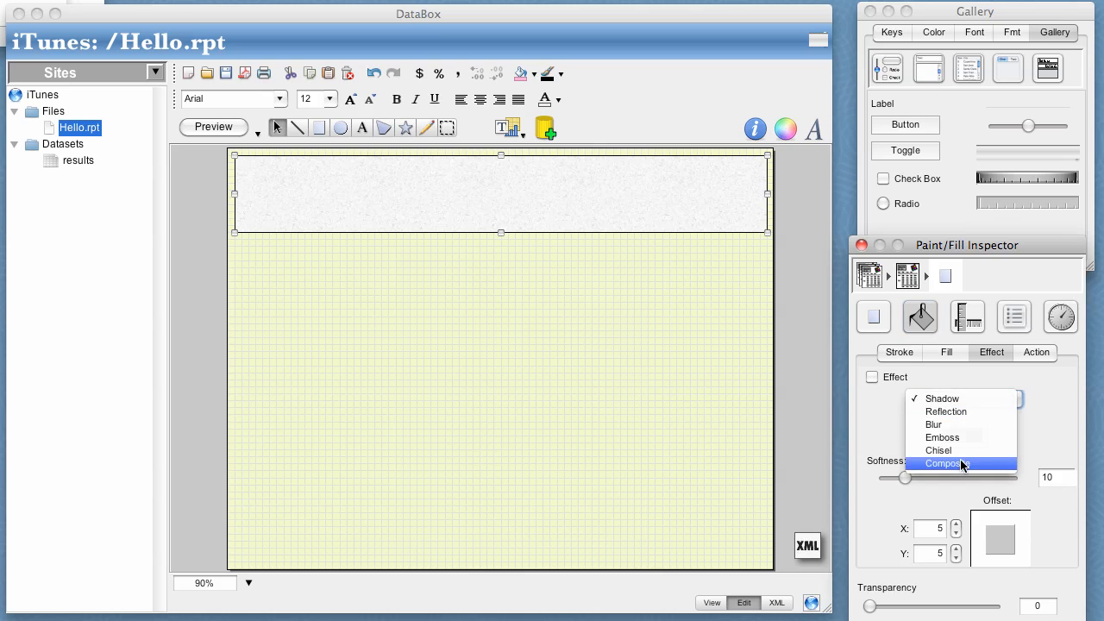
pyautogui.click(928, 437)
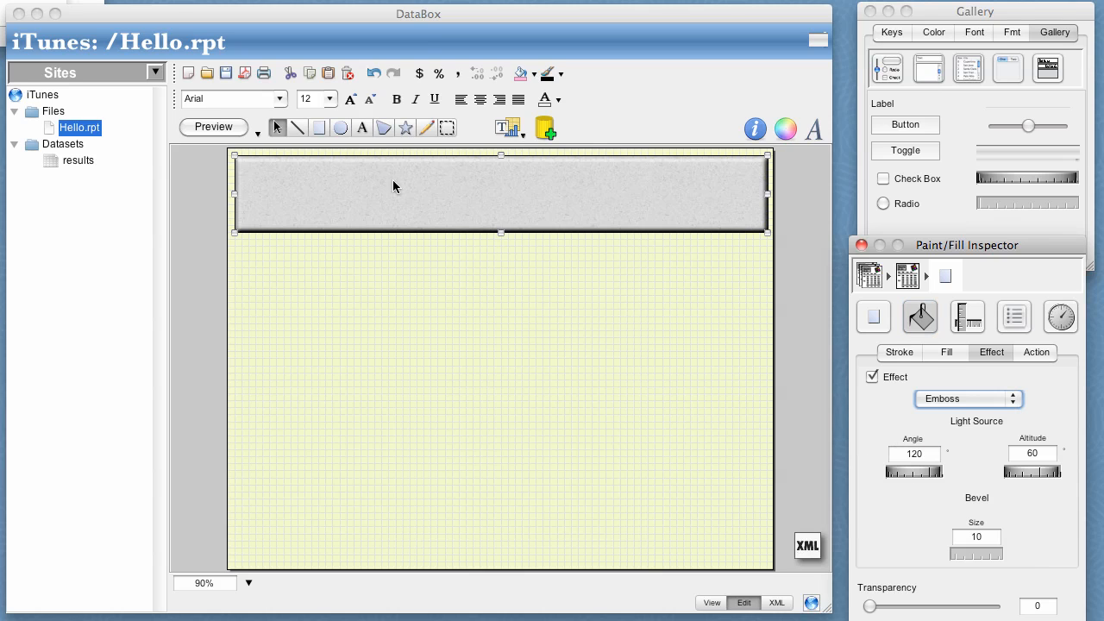
# Add a text box covering the banner rectangle with the text "iTunes Searcher".
pyautogui.click(362, 128)
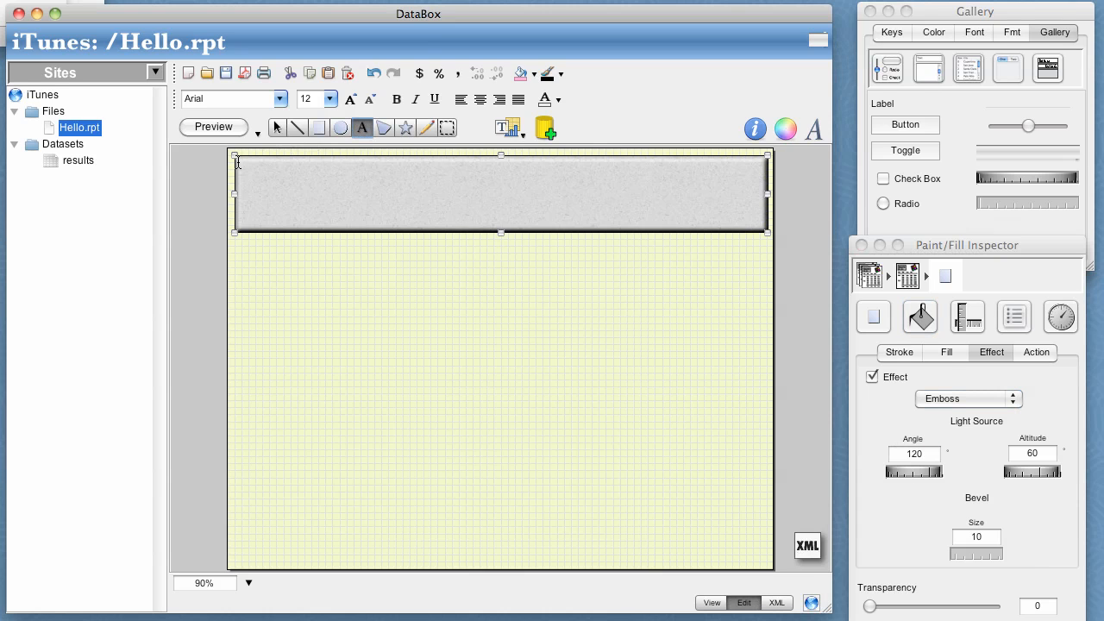
pyautogui.moveTo(237, 162); pyautogui.dragTo(758, 226)
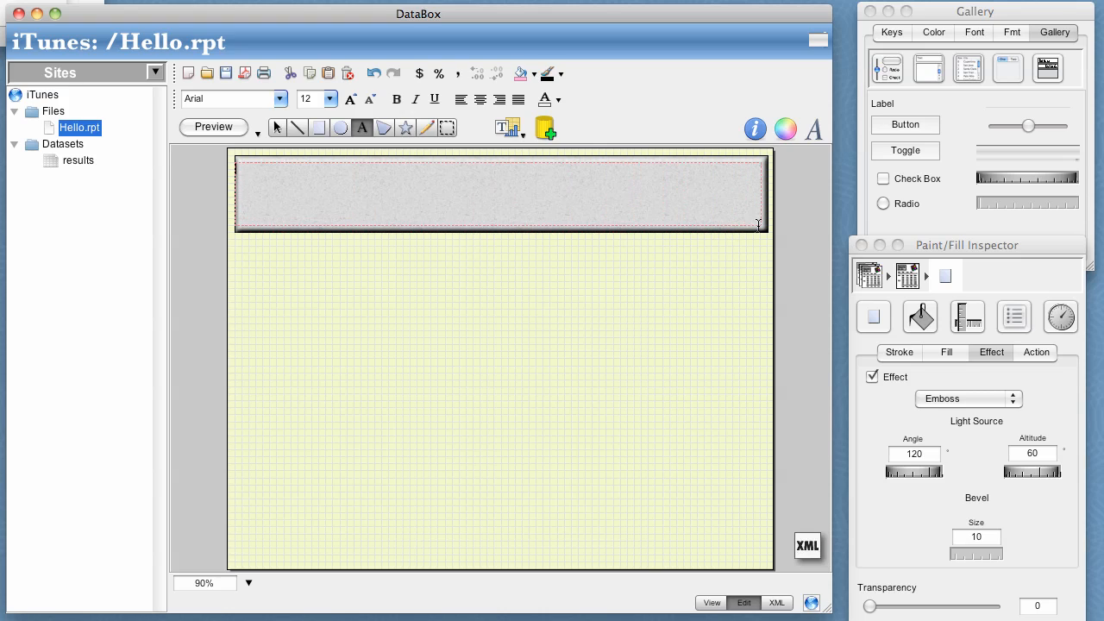
pyautogui.write('iTune')
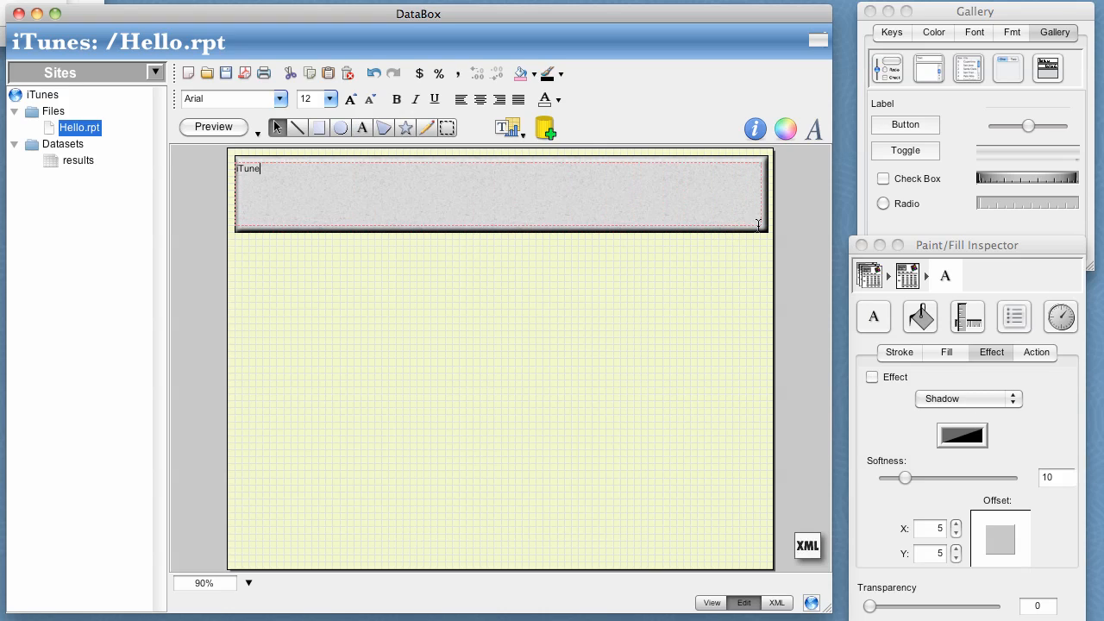
pyautogui.write('s Searcher')
# Format the whole banner title as bold, size 72 and white.
pyautogui.press('super+a')
pyautogui.click(396, 99)
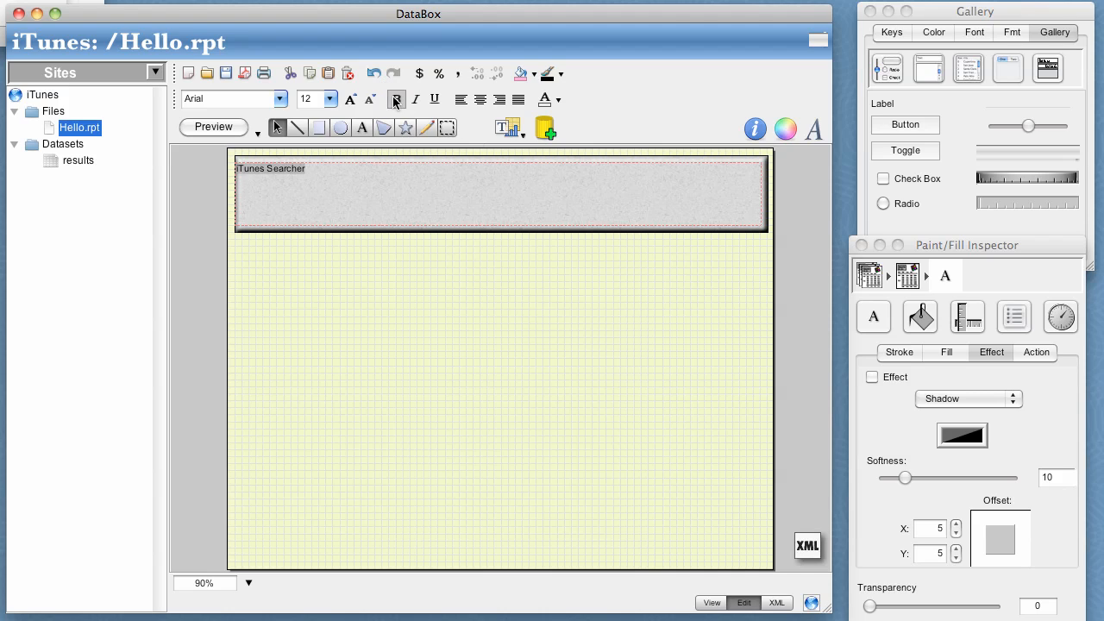
pyautogui.click(332, 98)
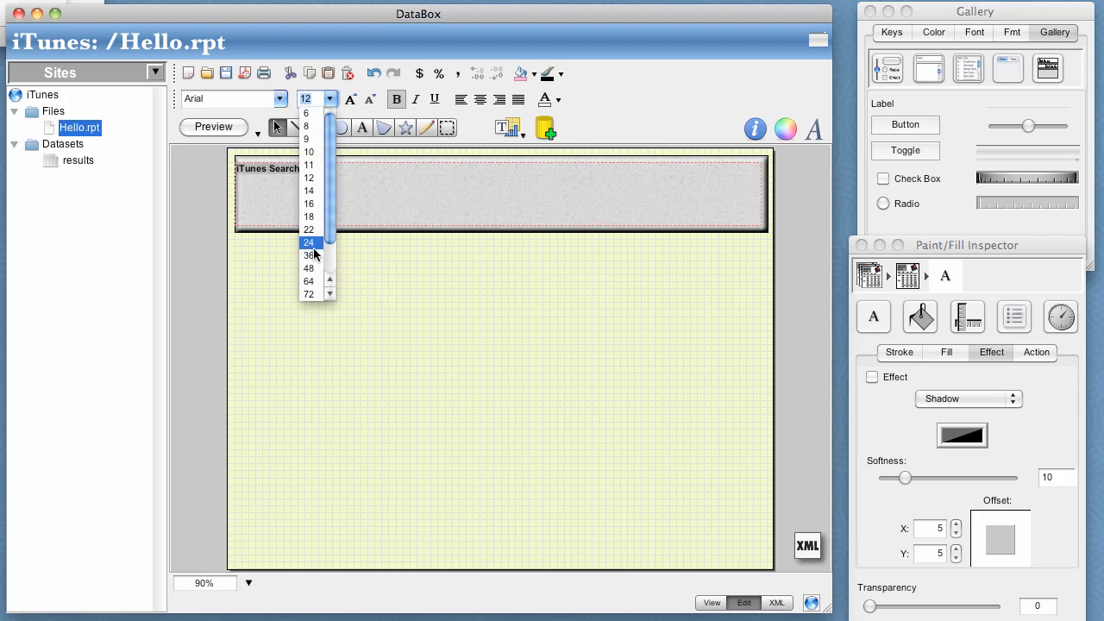
pyautogui.click(314, 295)
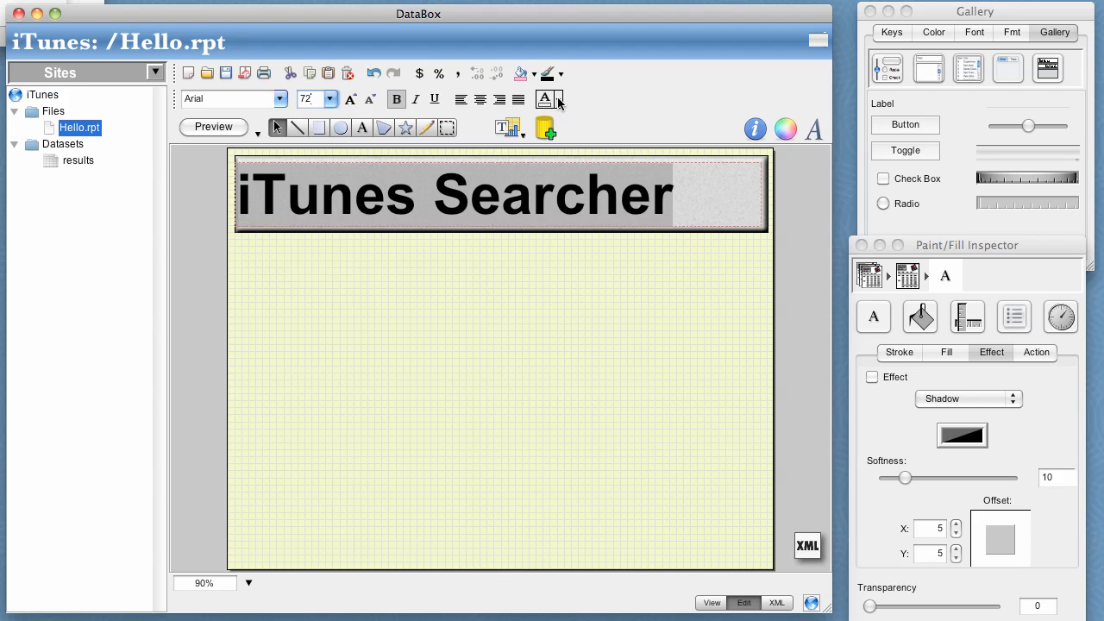
pyautogui.click(558, 100)
pyautogui.click(665, 215)
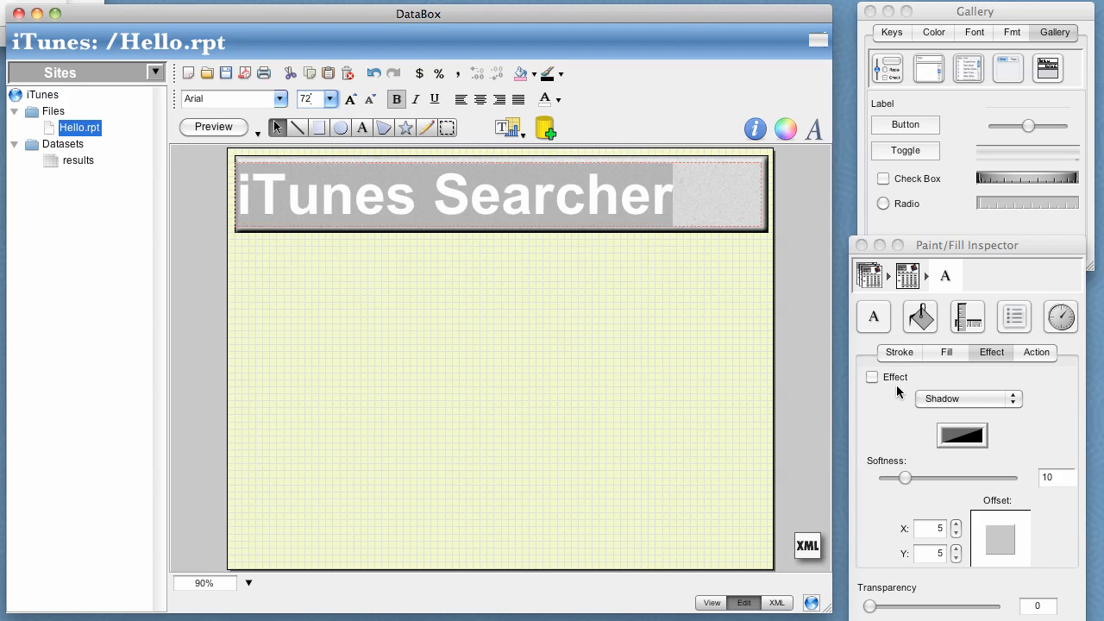
# Give the banner title a Shadow effect and center it within its text box.
pyautogui.click(873, 377)
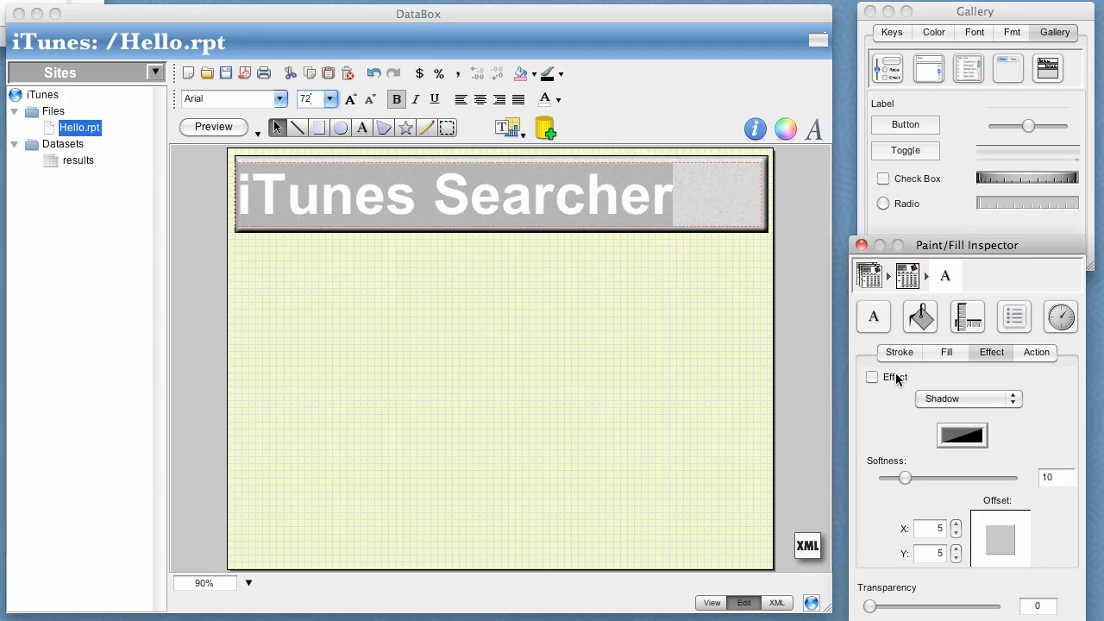
pyautogui.click(480, 100)
pyautogui.click(425, 315)
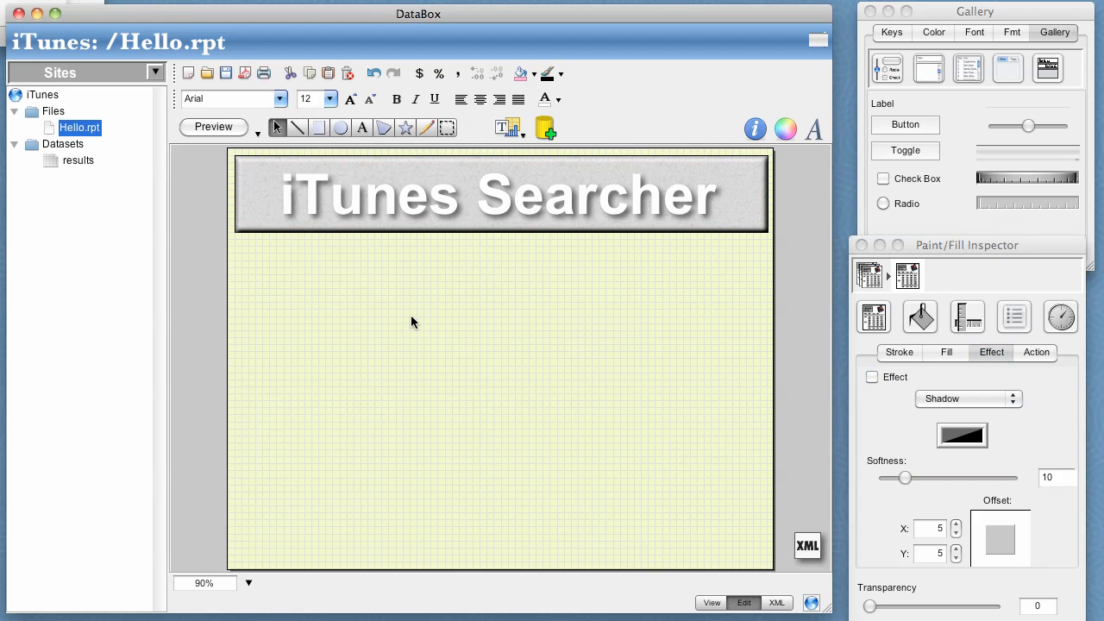
# Add a JList below the banner at the page's left side and enlarge it into a tall song list.
pyautogui.click(967, 68)
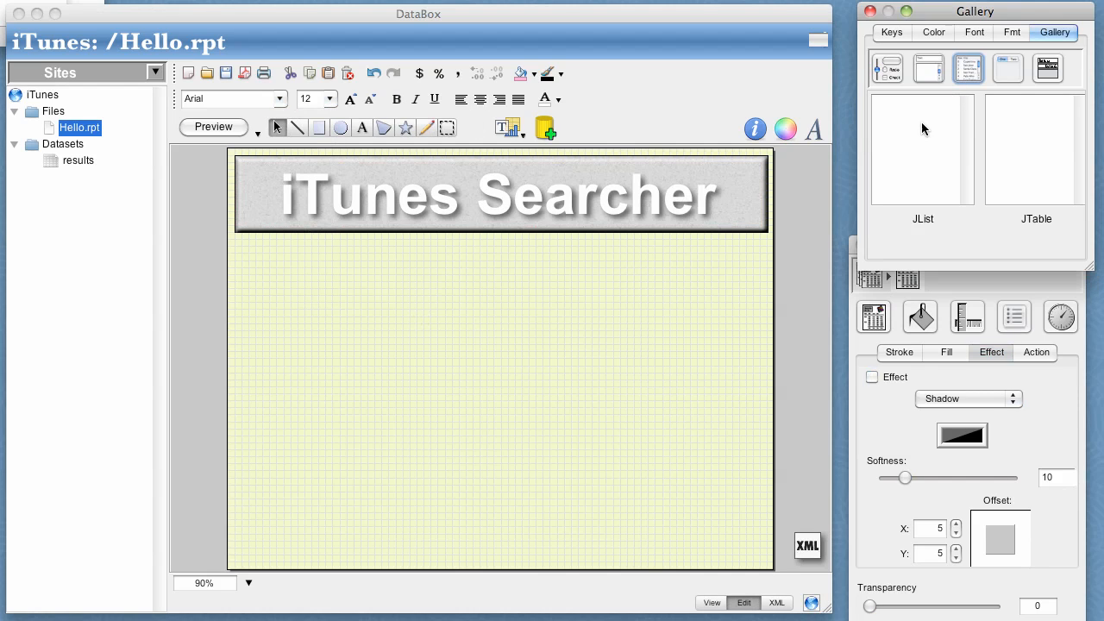
pyautogui.moveTo(920, 126); pyautogui.dragTo(286, 301)
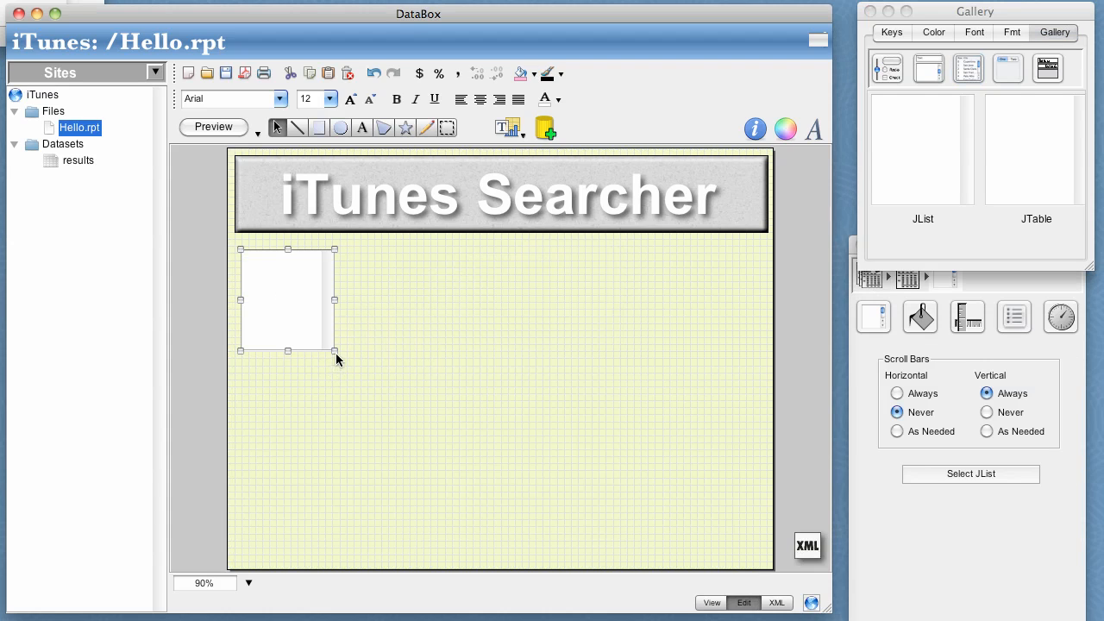
pyautogui.moveTo(335, 351); pyautogui.dragTo(385, 509)
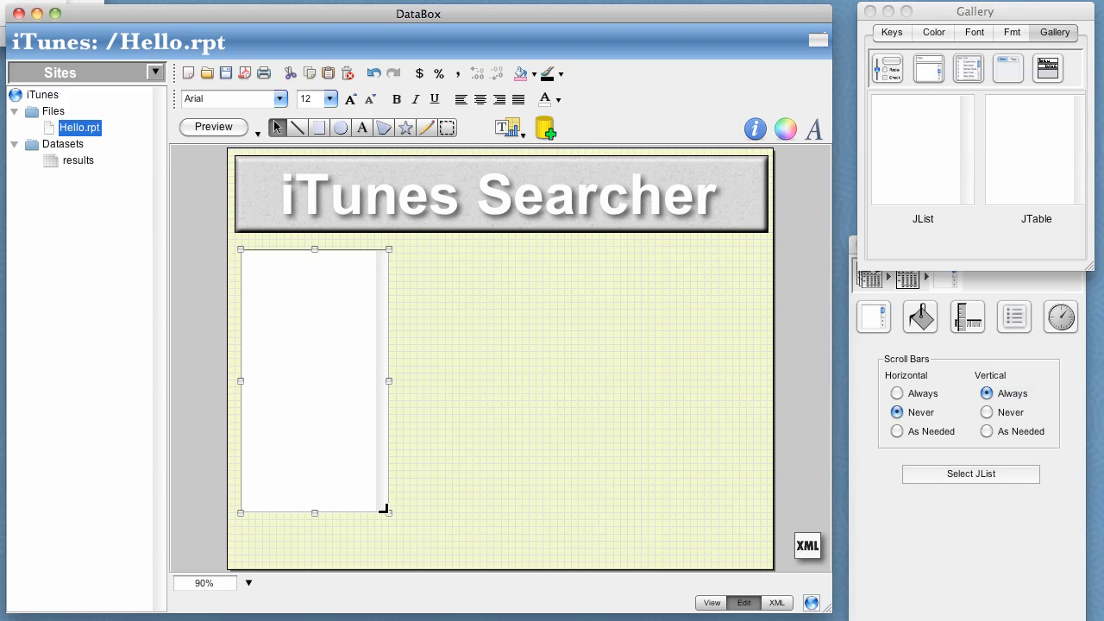
# Draw a panel container next to the list, about as tall as the list.
pyautogui.click(447, 128)
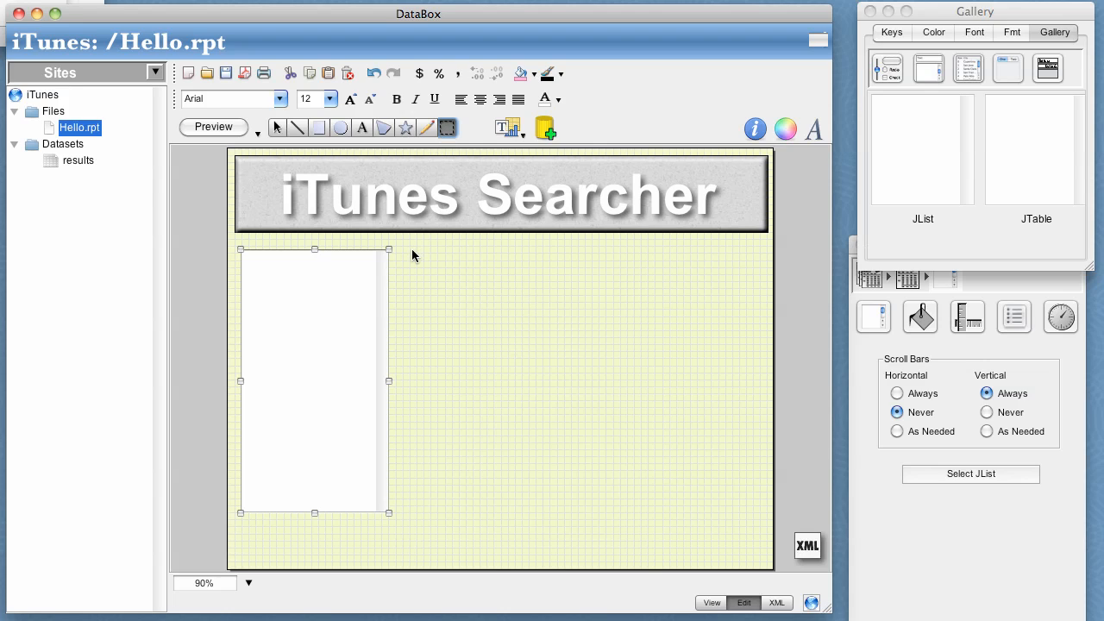
pyautogui.moveTo(397, 251); pyautogui.dragTo(454, 363)
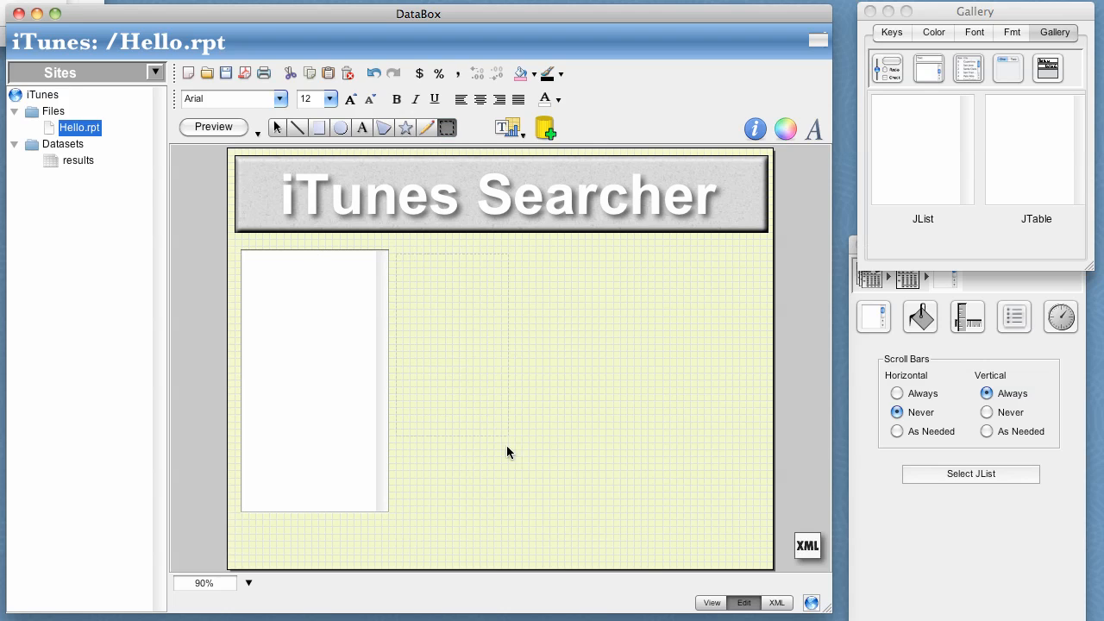
pyautogui.moveTo(566, 515); pyautogui.dragTo(571, 509)
# Place a label and a text field beneath it inside the panel container.
pyautogui.click(889, 65)
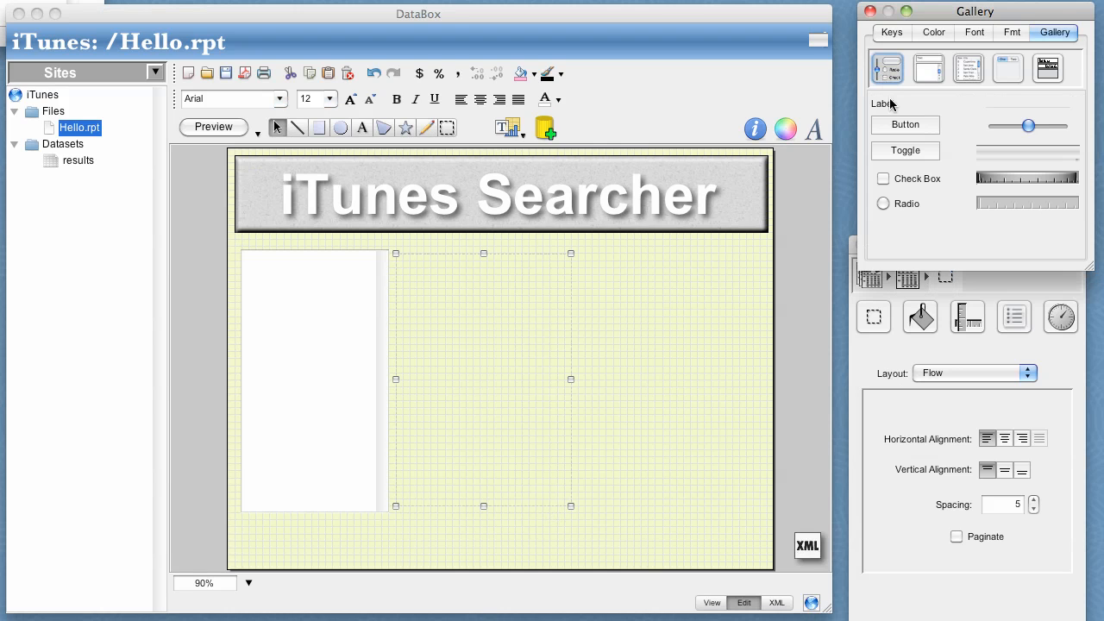
pyautogui.moveTo(890, 104); pyautogui.dragTo(525, 267)
pyautogui.click(921, 69)
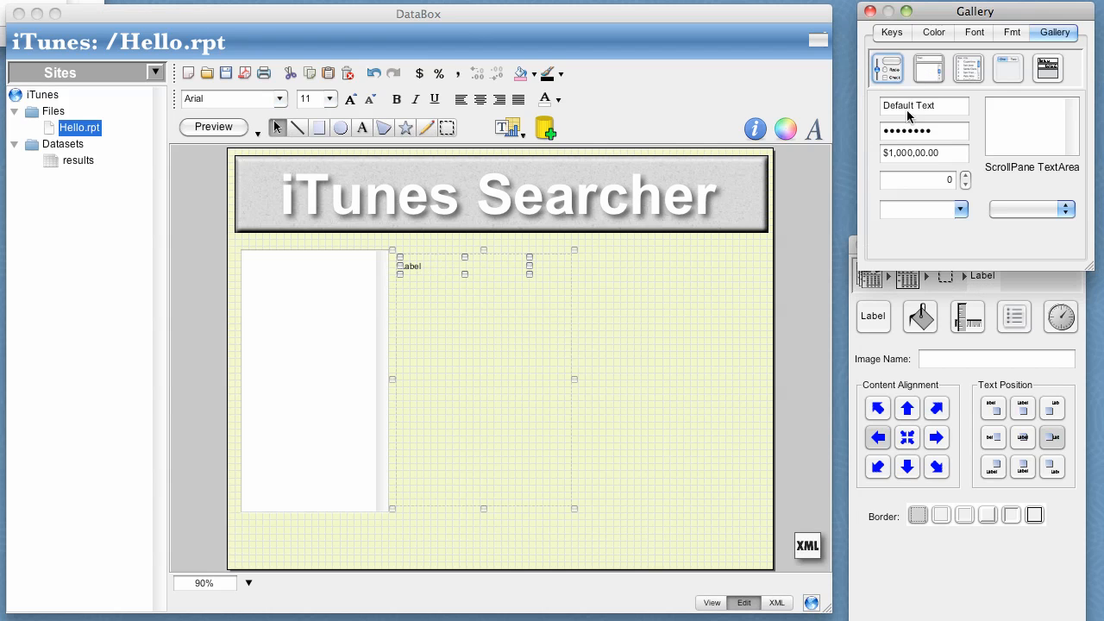
pyautogui.moveTo(900, 105); pyautogui.dragTo(556, 288)
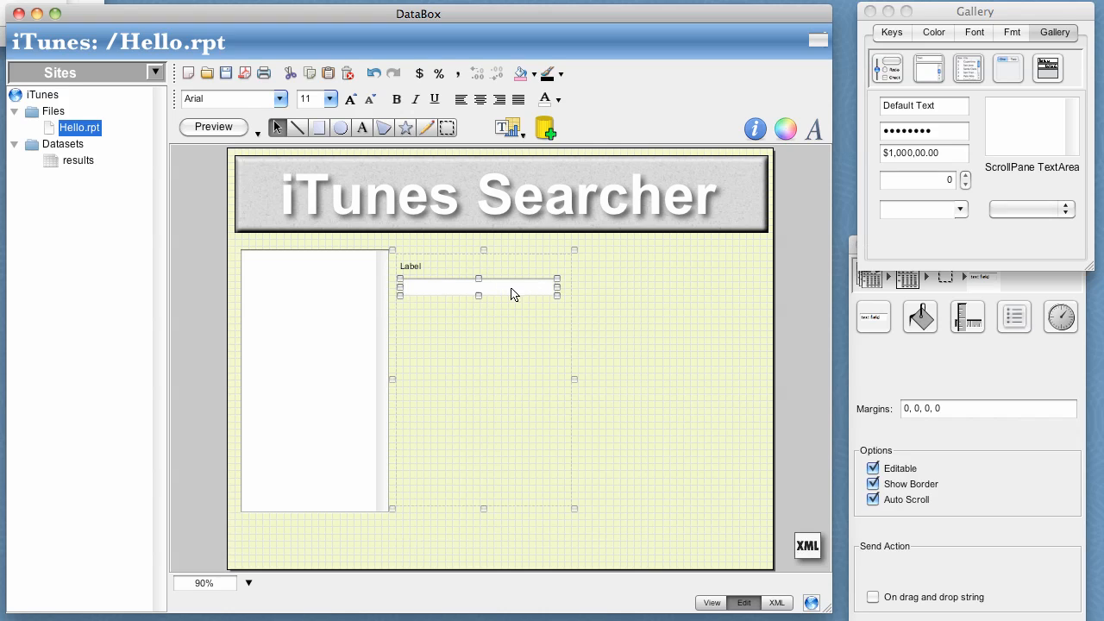
# Change the label's text to "Search Term:".
pyautogui.click(431, 268)
pyautogui.press('super+a')
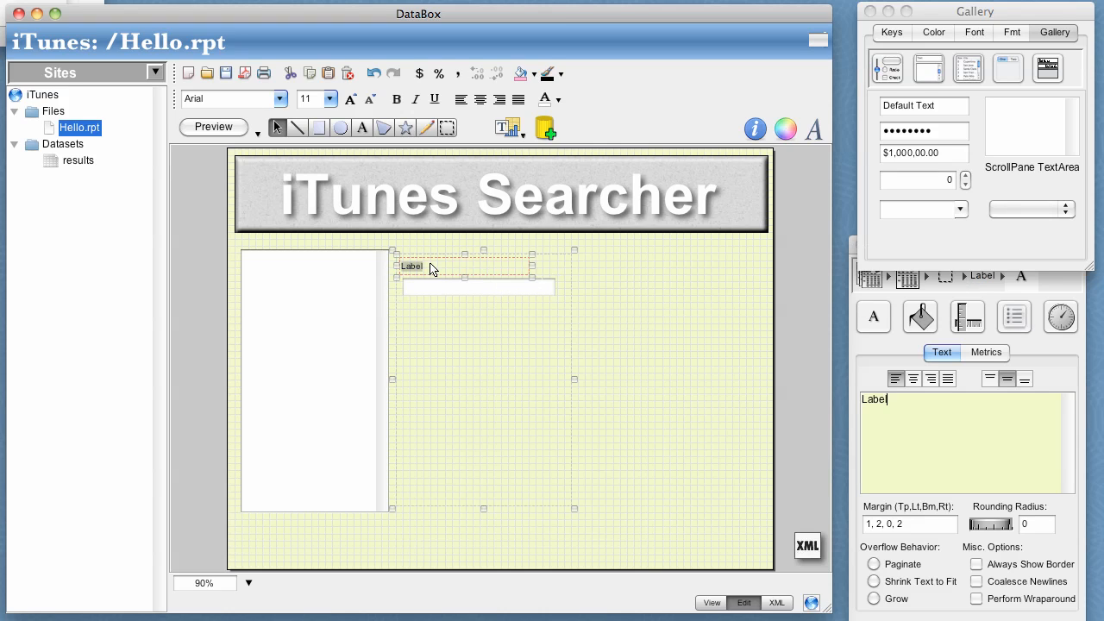
pyautogui.write('Search Term:')
# Duplicate the label and text field together, and retitle the copied label "Search Limit:".
pyautogui.moveTo(477, 318); pyautogui.dragTo(435, 258)
pyautogui.press('super+d')
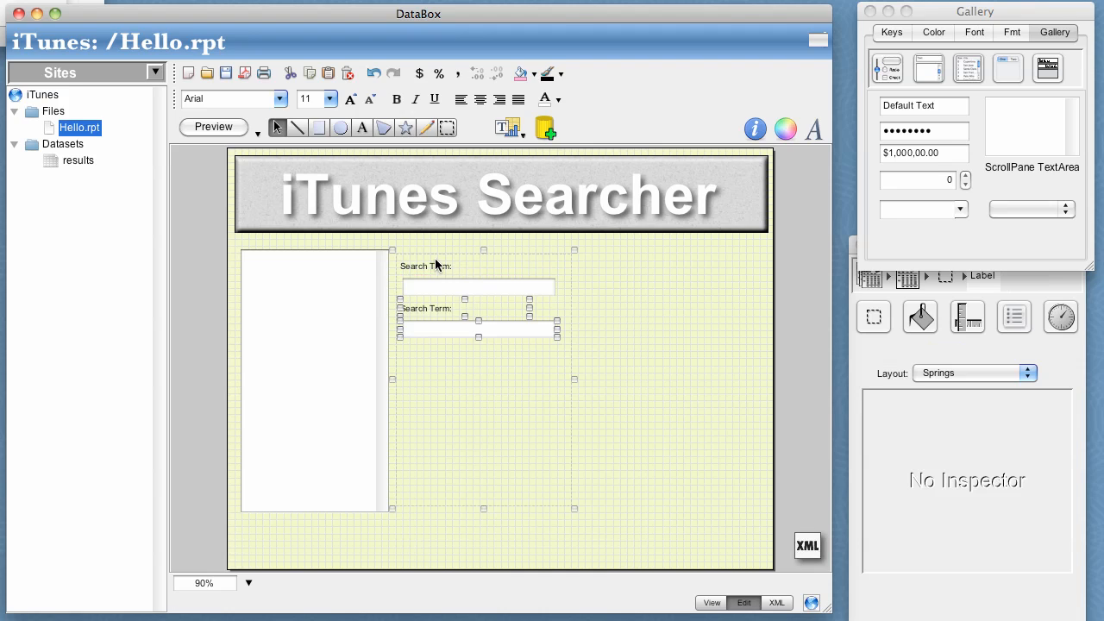
pyautogui.click(437, 311)
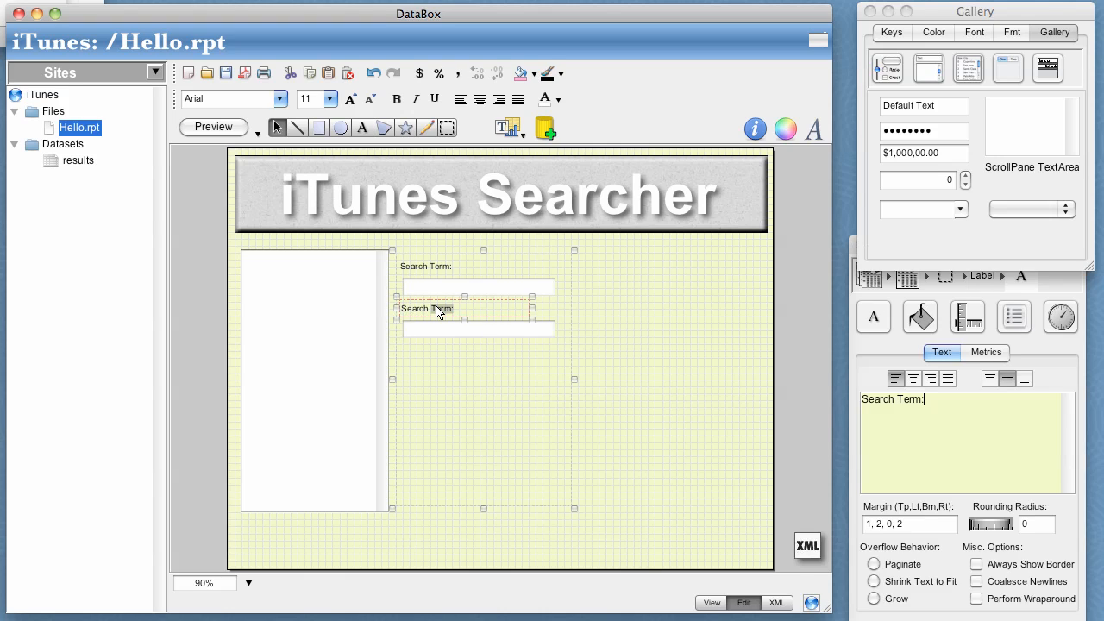
pyautogui.write('Limit')
# Add a horizontal slider below the Search Limit field and widen it to match the field's width.
pyautogui.click(883, 78)
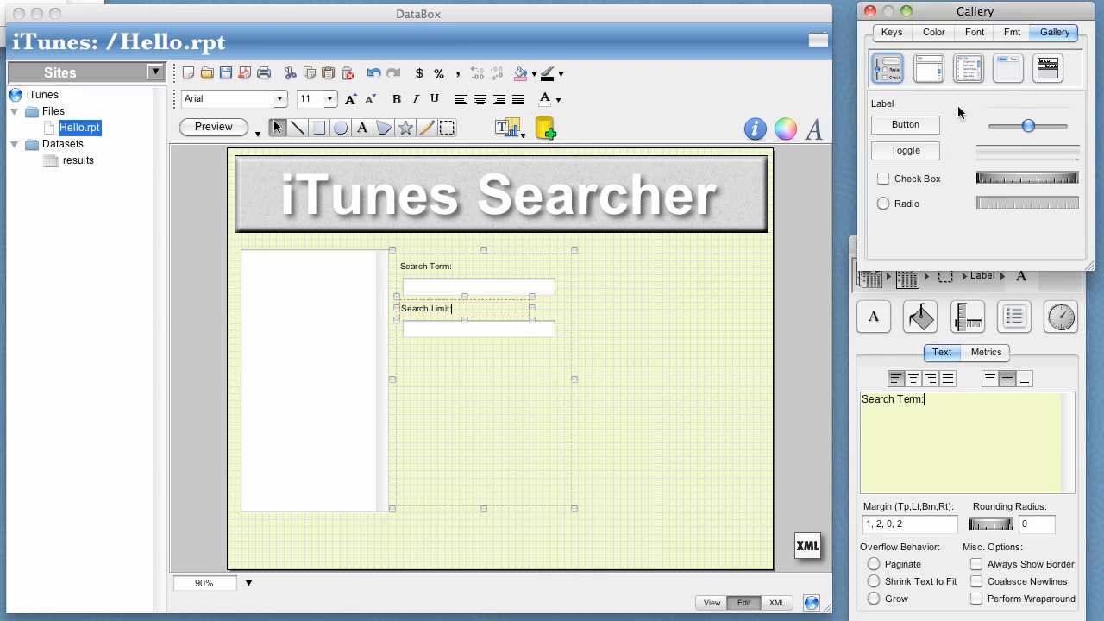
pyautogui.moveTo(1015, 126); pyautogui.dragTo(462, 397)
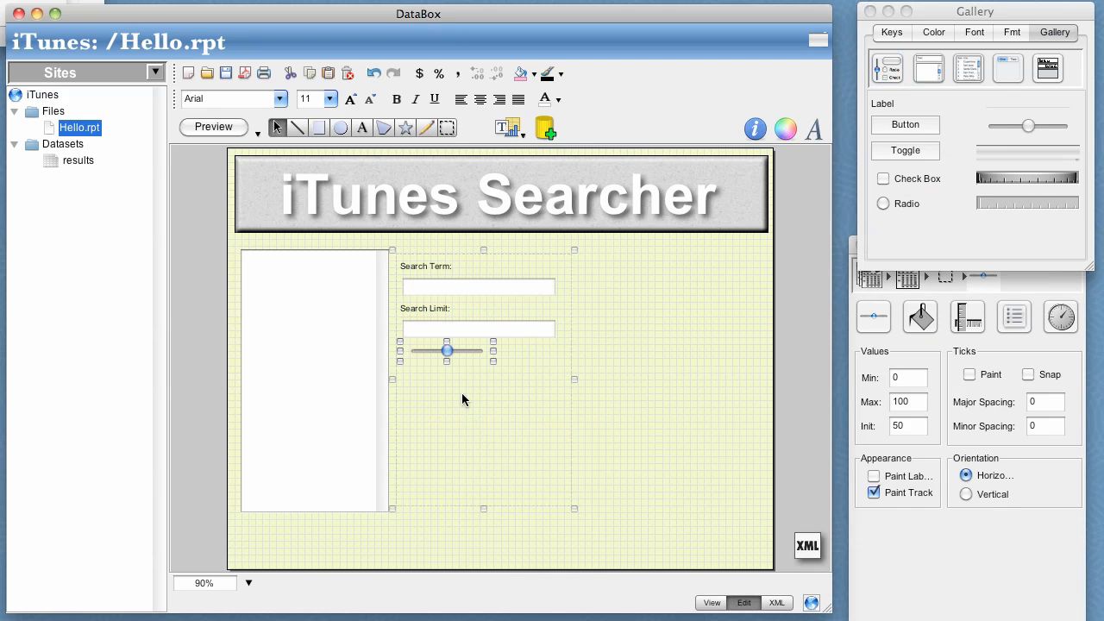
pyautogui.moveTo(498, 351); pyautogui.dragTo(559, 353)
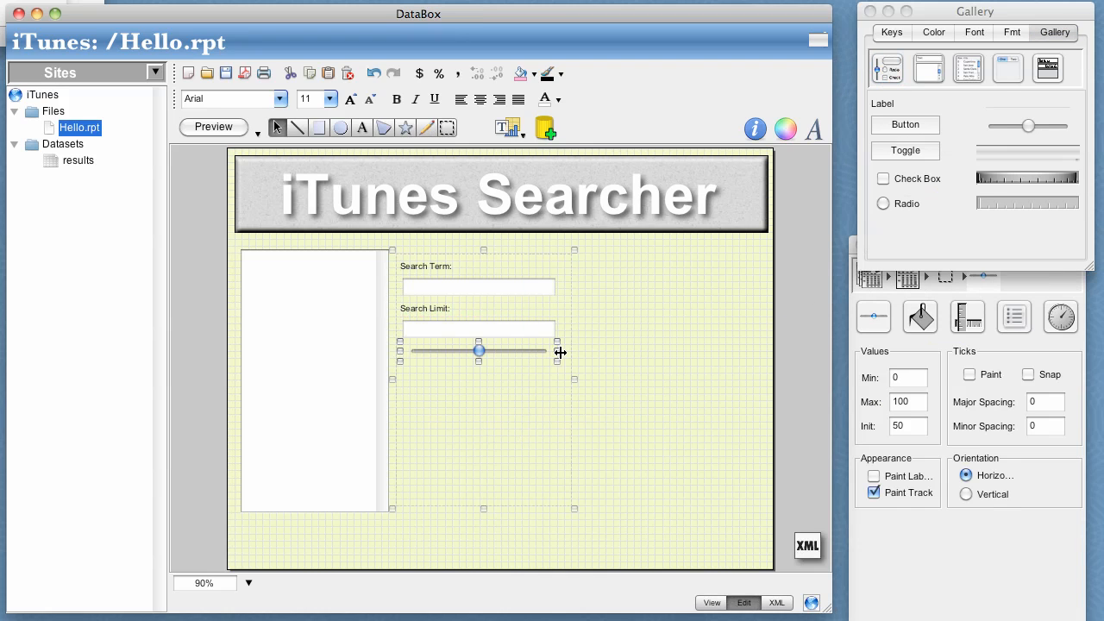
# Insert an image element on the page and place it enlarged to the right of the panel.
pyautogui.click(631, 330)
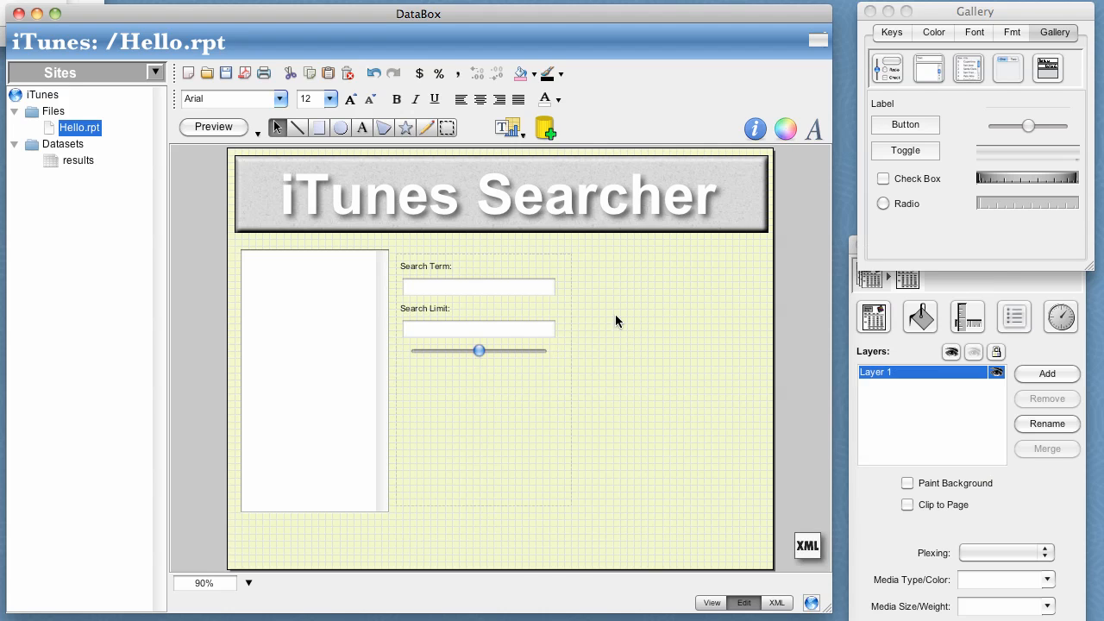
pyautogui.click(516, 130)
pyautogui.click(529, 291)
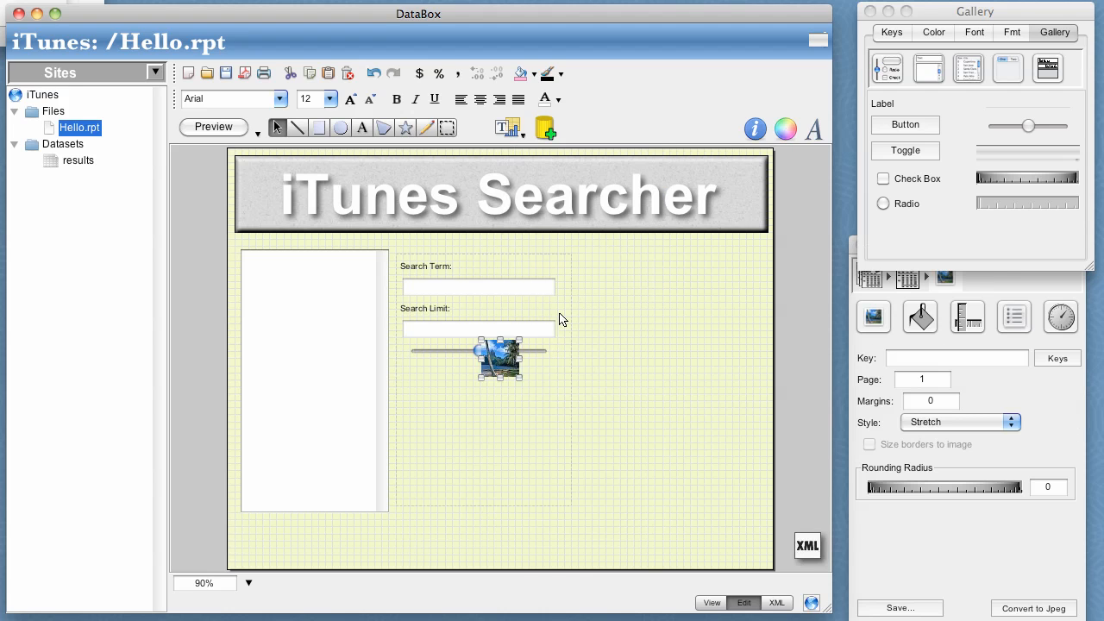
pyautogui.moveTo(500, 359)
pyautogui.mouseDown()
pyautogui.moveTo(624, 296)
pyautogui.moveTo(617, 283)
pyautogui.moveTo(712, 424)
pyautogui.moveTo(749, 420)
pyautogui.mouseUp()
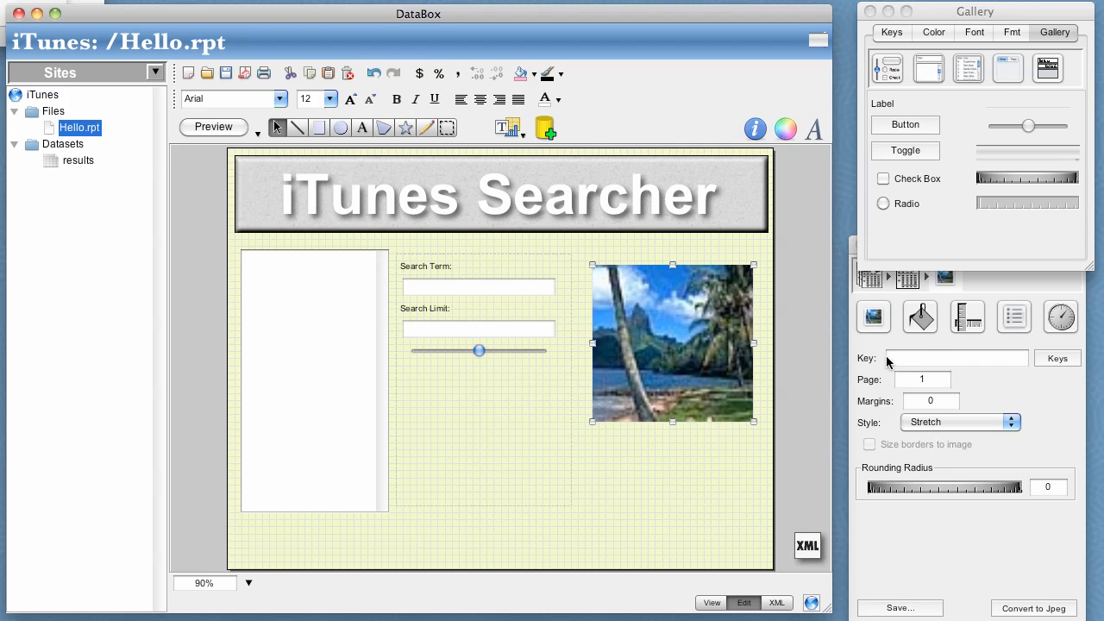
# Apply the Reflection effect to the image.
pyautogui.click(921, 319)
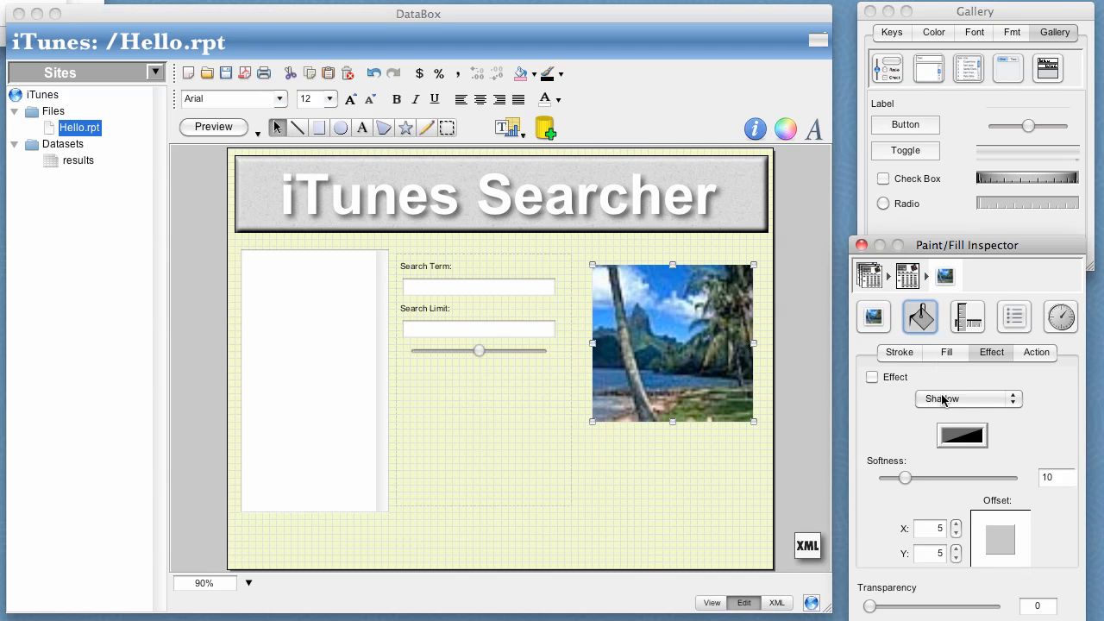
pyautogui.click(943, 399)
pyautogui.click(946, 413)
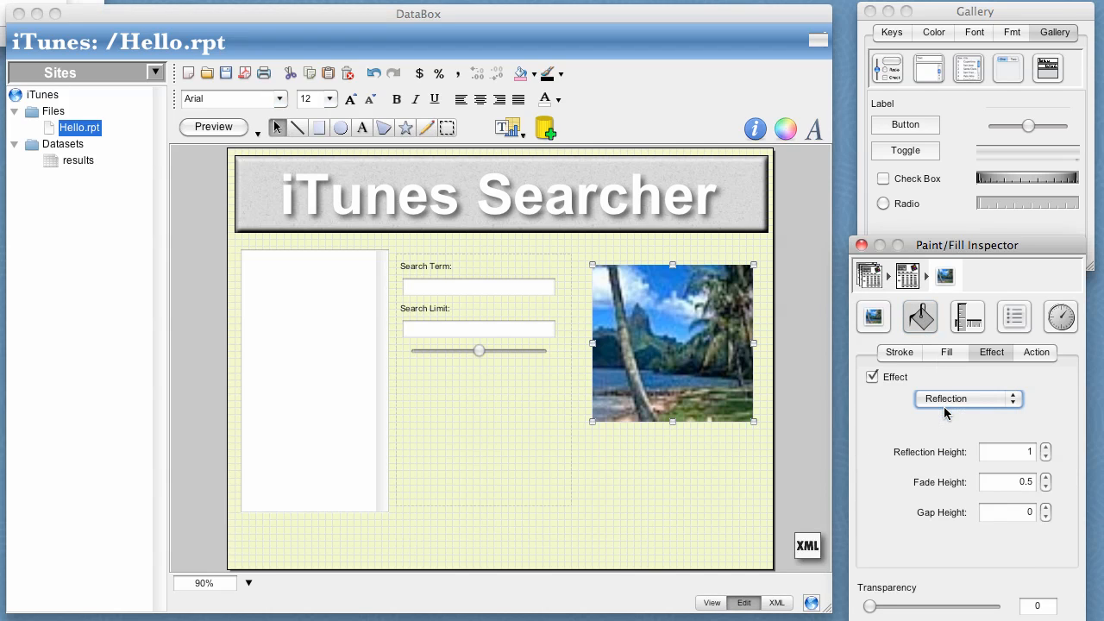
# Add the results dataset key to the page as a Binder element.
pyautogui.click(892, 32)
pyautogui.moveTo(897, 95); pyautogui.dragTo(574, 292)
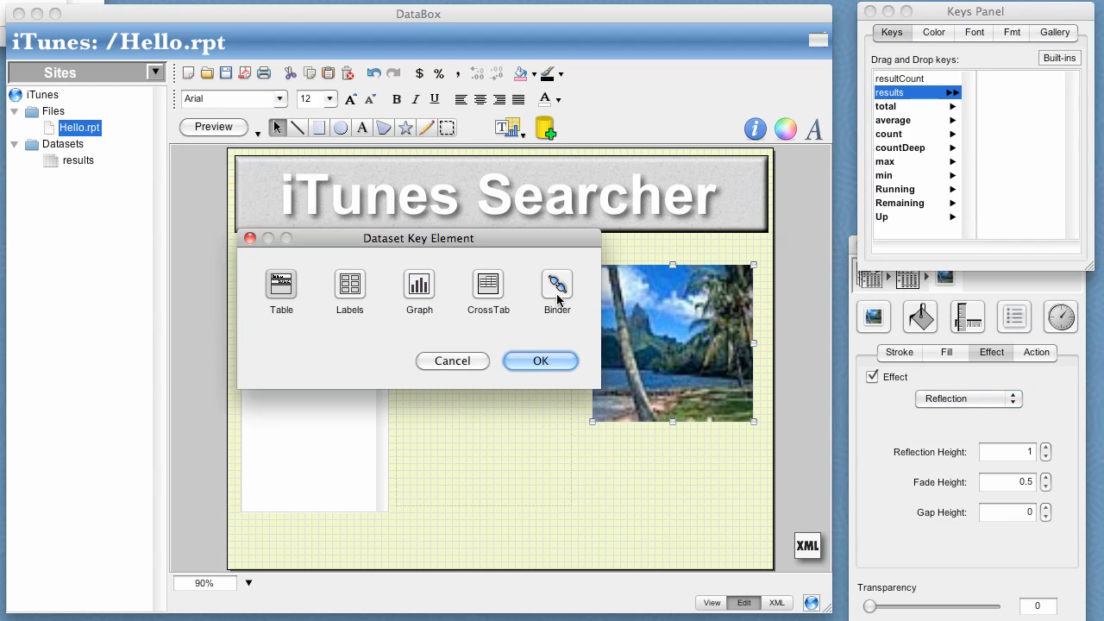
pyautogui.click(553, 287)
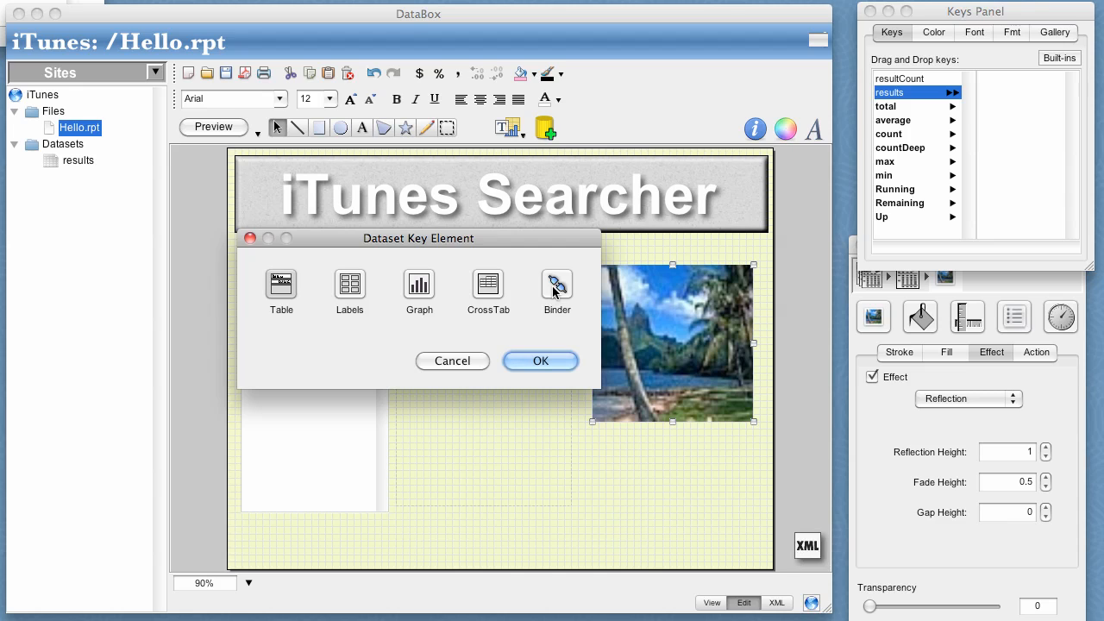
pyautogui.click(535, 359)
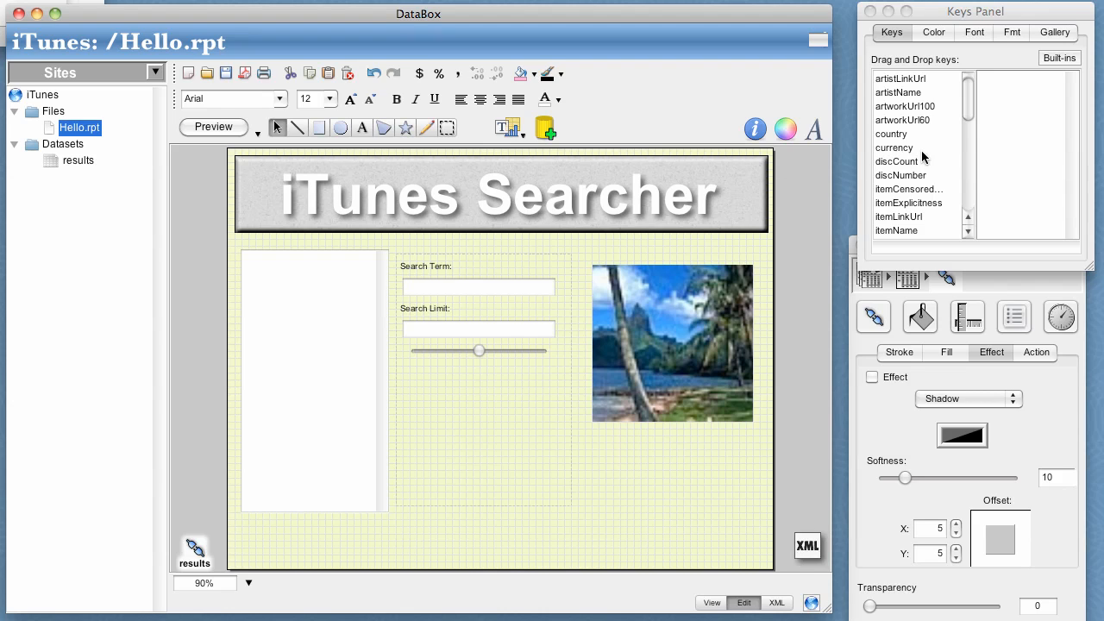
# Bind the itemName key to the list and the artworkUrl100 key to the image.
pyautogui.moveTo(912, 233); pyautogui.dragTo(311, 299)
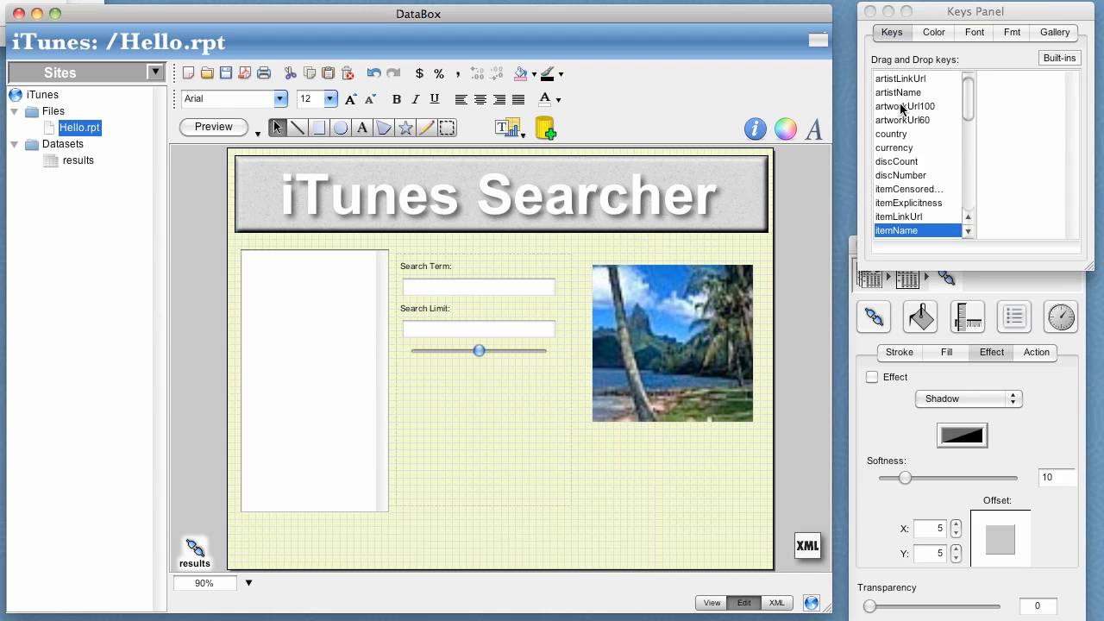
pyautogui.moveTo(906, 106); pyautogui.dragTo(679, 304)
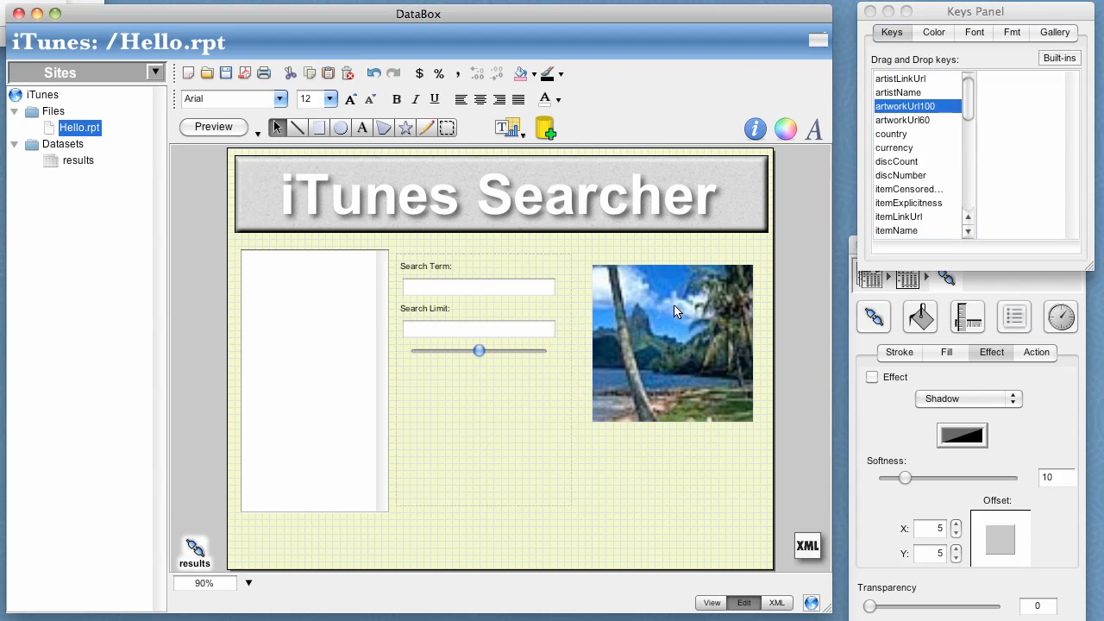
# Preview the form and browse through songs in the list to check the artwork, then return to editing.
pyautogui.click(214, 128)
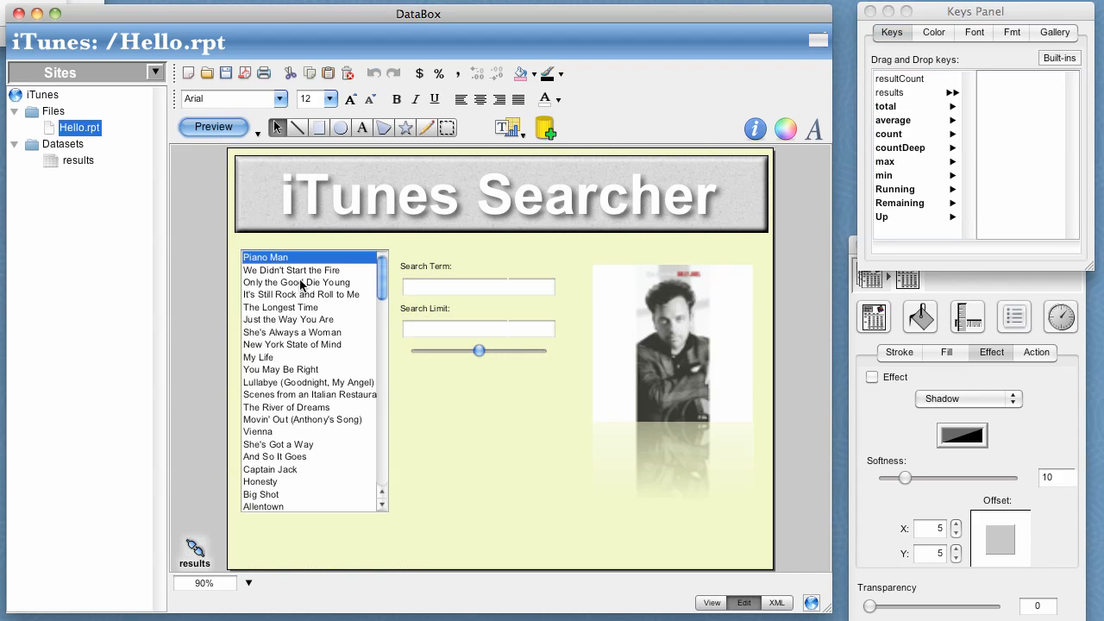
pyautogui.moveTo(298, 307); pyautogui.dragTo(290, 493)
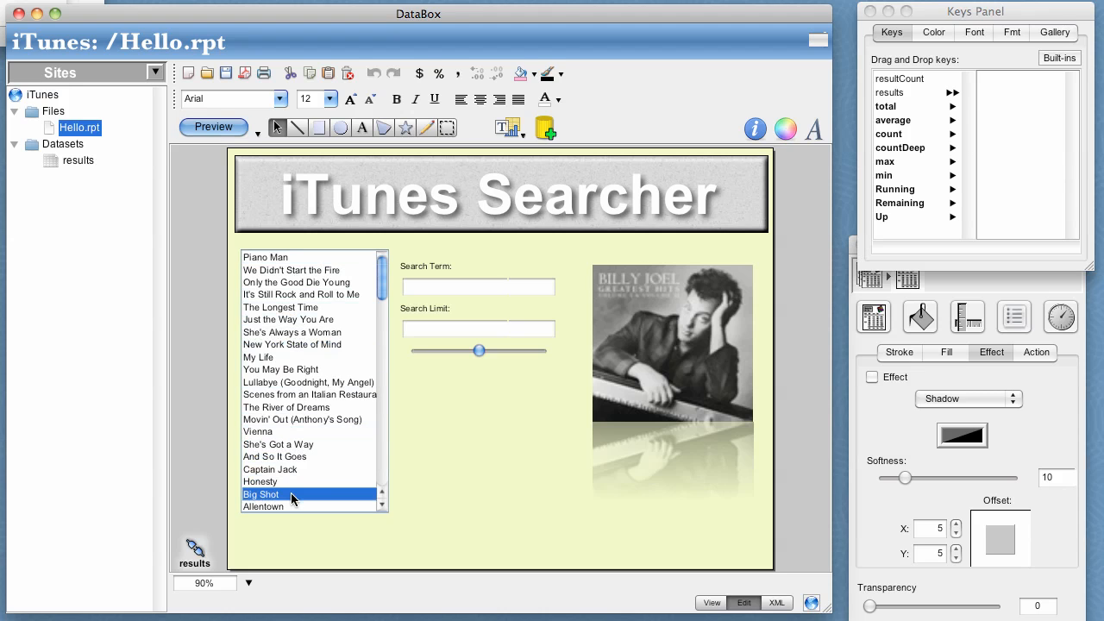
pyautogui.moveTo(381, 296); pyautogui.dragTo(380, 358)
pyautogui.moveTo(295, 298); pyautogui.dragTo(312, 438)
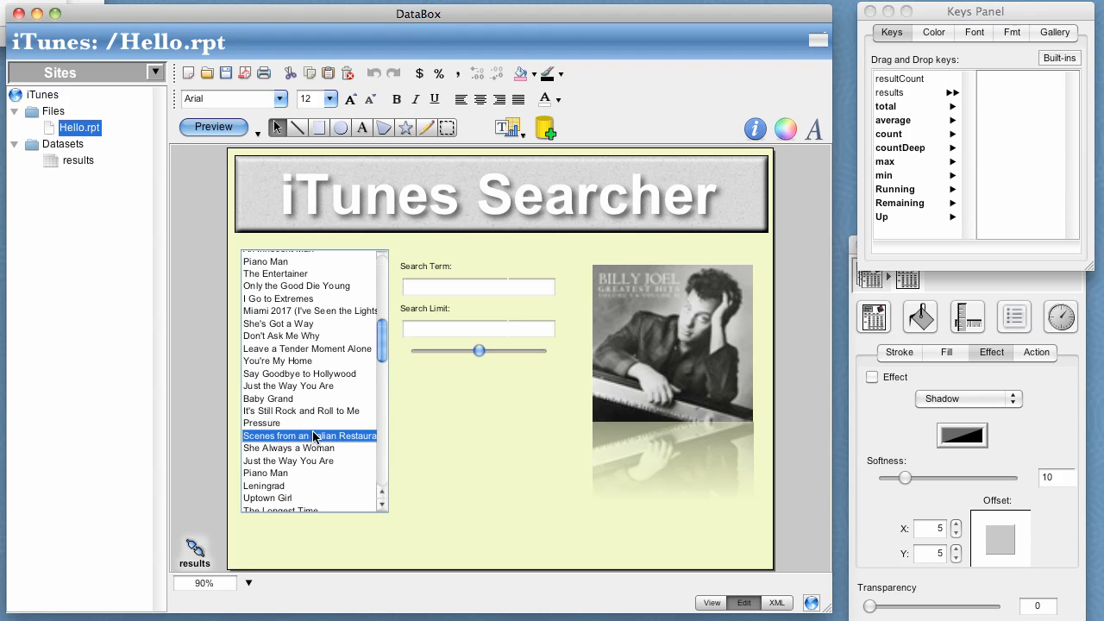
pyautogui.click(208, 125)
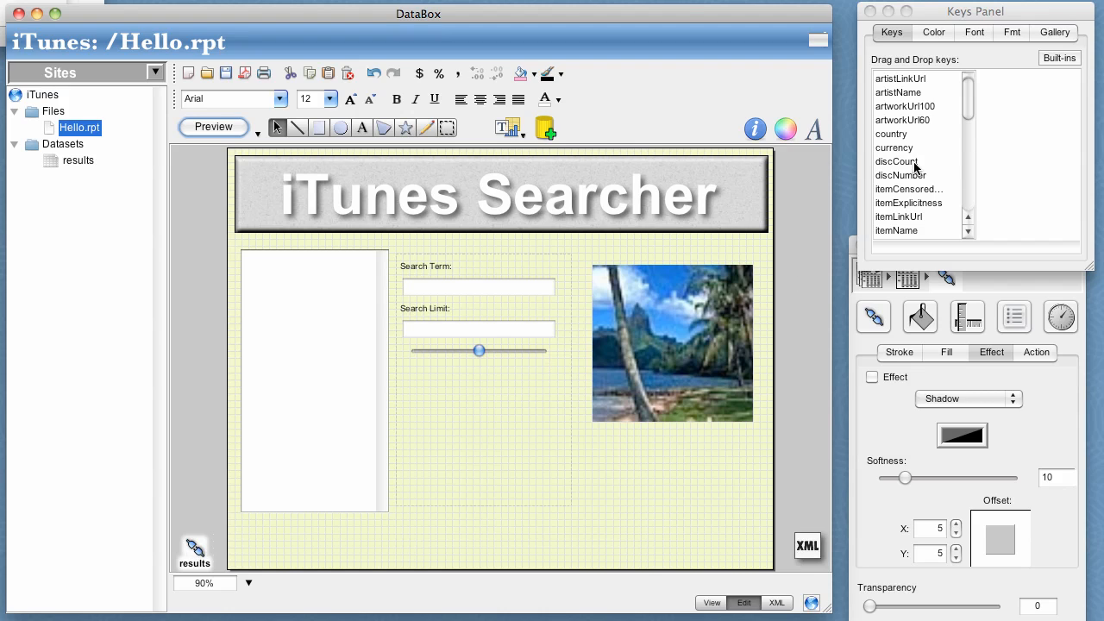
# Bind Query.term to the Search Term field, and Query.limit to both the Search Limit field and the slider.
pyautogui.click(969, 125)
pyautogui.moveTo(969, 125); pyautogui.dragTo(974, 178)
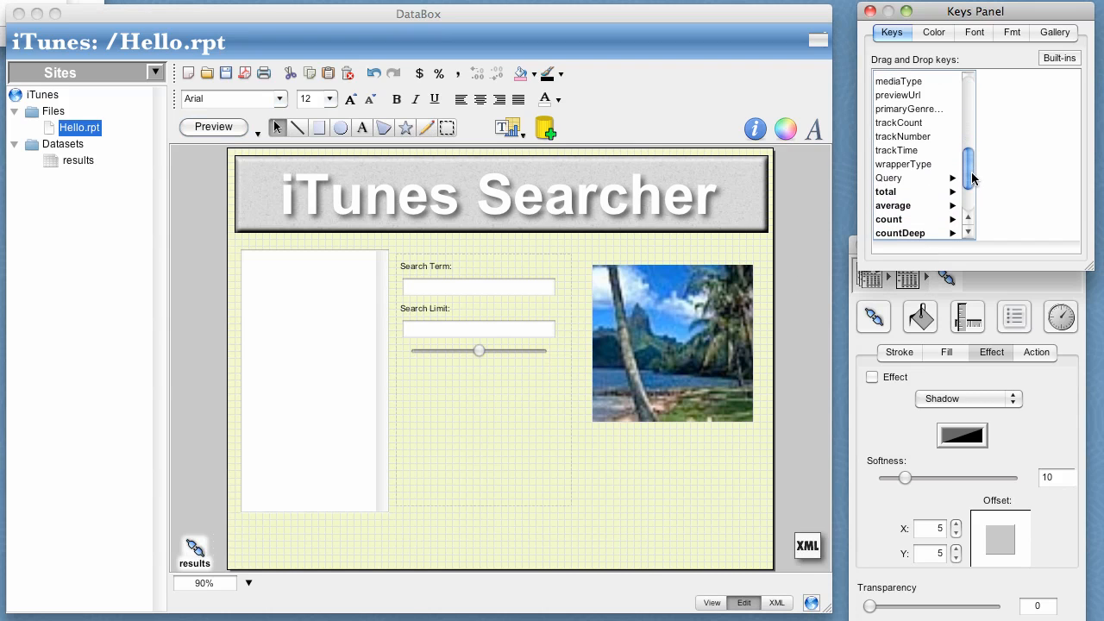
pyautogui.click(916, 179)
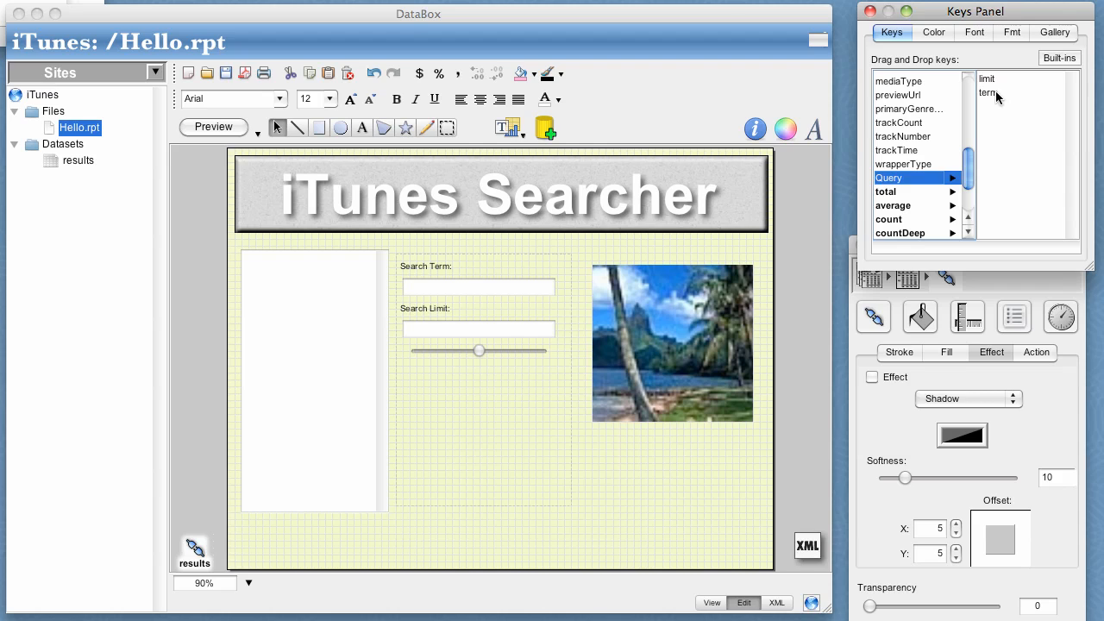
pyautogui.moveTo(988, 92); pyautogui.dragTo(503, 290)
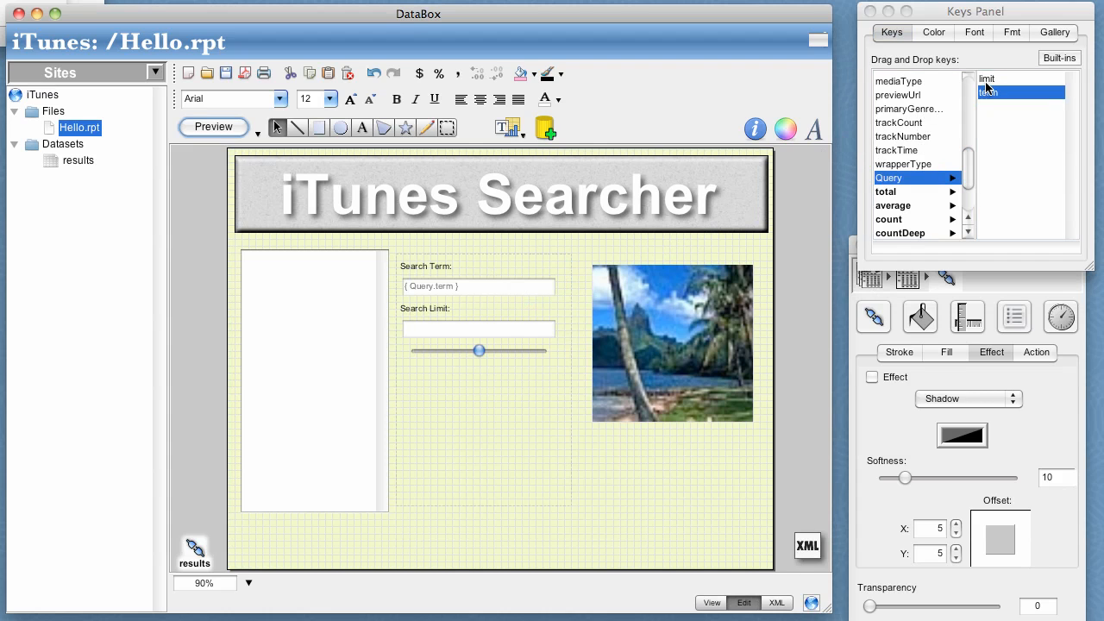
pyautogui.moveTo(989, 82); pyautogui.dragTo(515, 335)
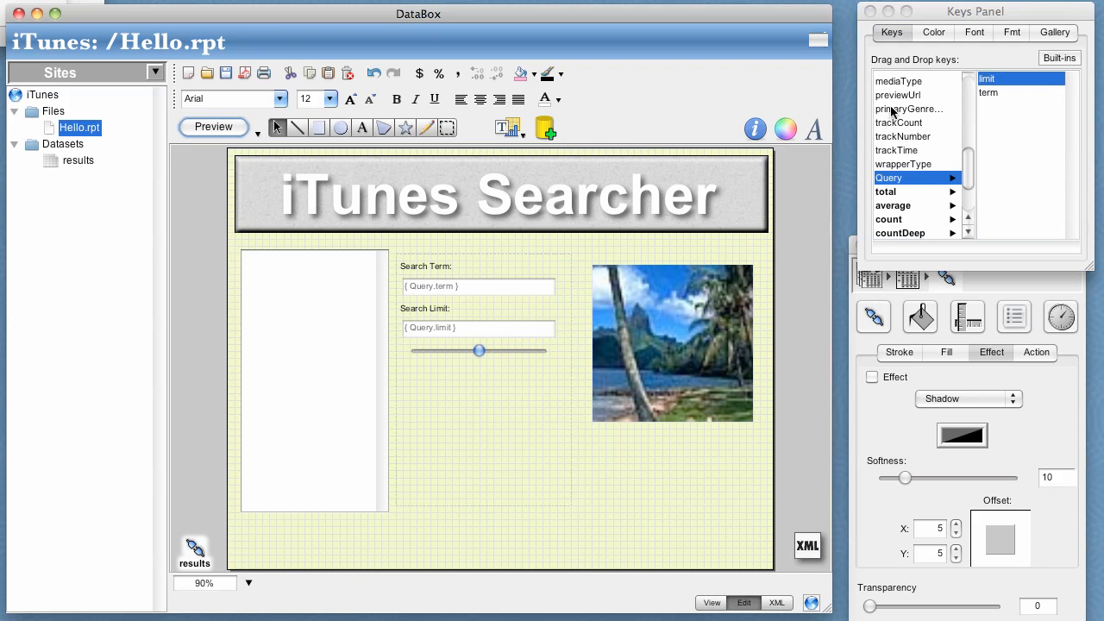
pyautogui.moveTo(1014, 81); pyautogui.dragTo(490, 354)
# Switch the form to view mode and select several songs to check the list, ending on "Only the Good Die Young".
pyautogui.click(712, 603)
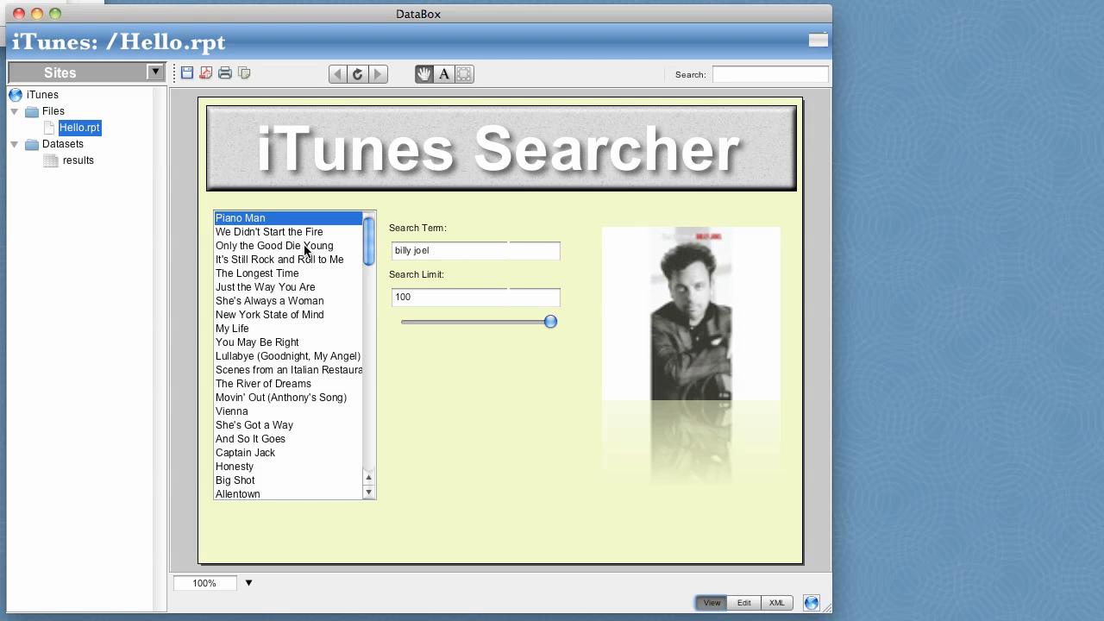
pyautogui.click(289, 314)
pyautogui.click(290, 369)
pyautogui.click(330, 247)
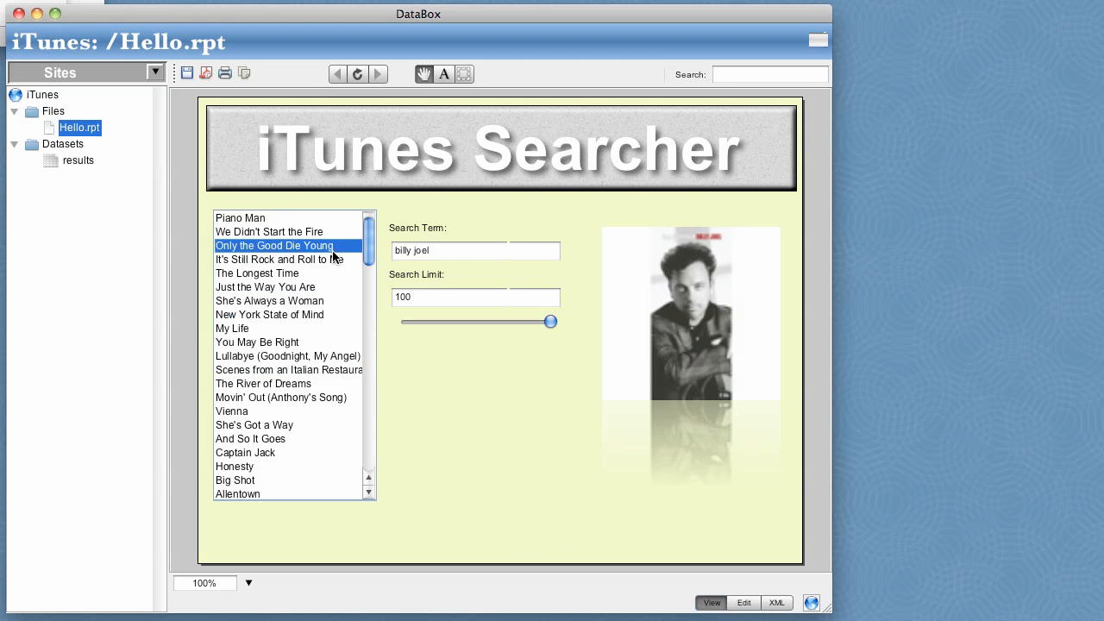
# Set the Search Term to "P!ink" and browse several songs in the list to check their artwork, ending on "Comfortably Numb".
pyautogui.doubleClick(393, 251)
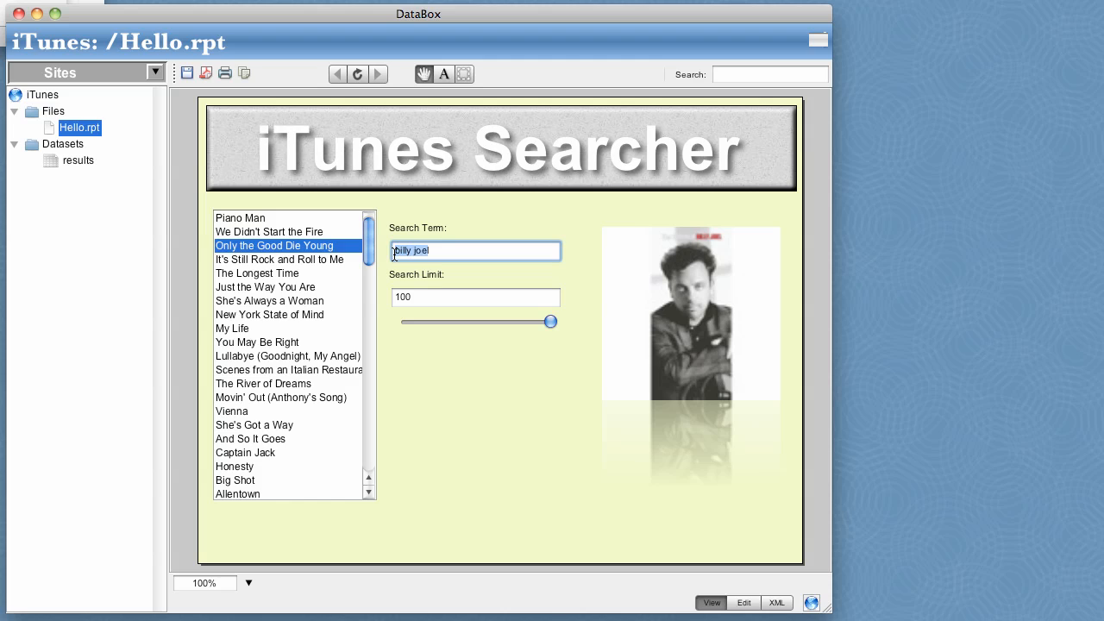
pyautogui.write('P!ink')
pyautogui.press('Return')
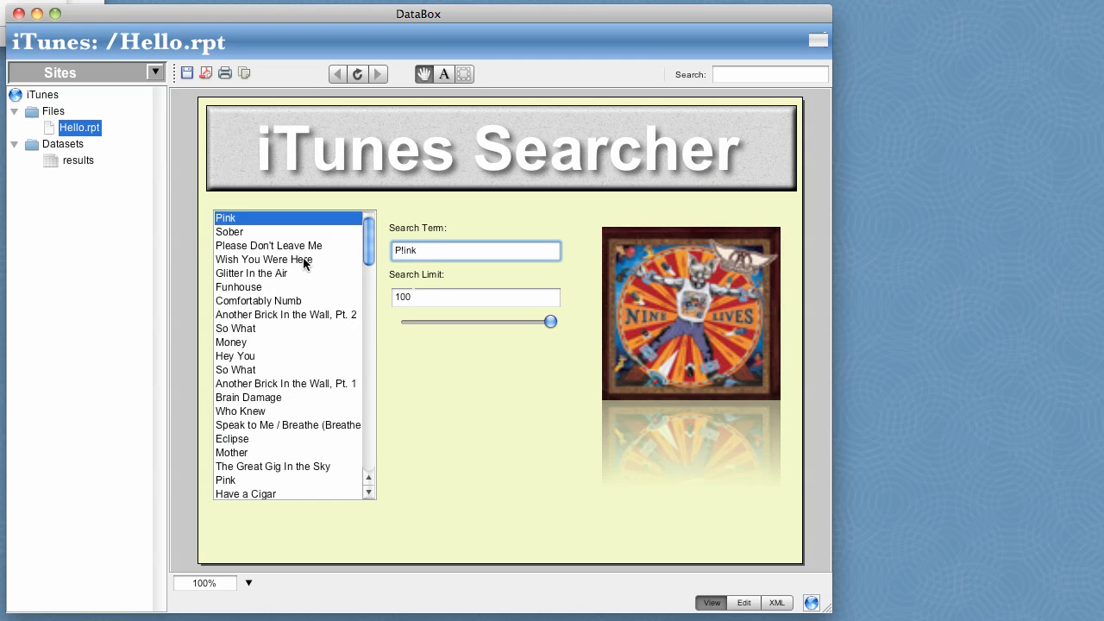
pyautogui.click(276, 331)
pyautogui.click(282, 411)
pyautogui.click(298, 314)
pyautogui.click(302, 301)
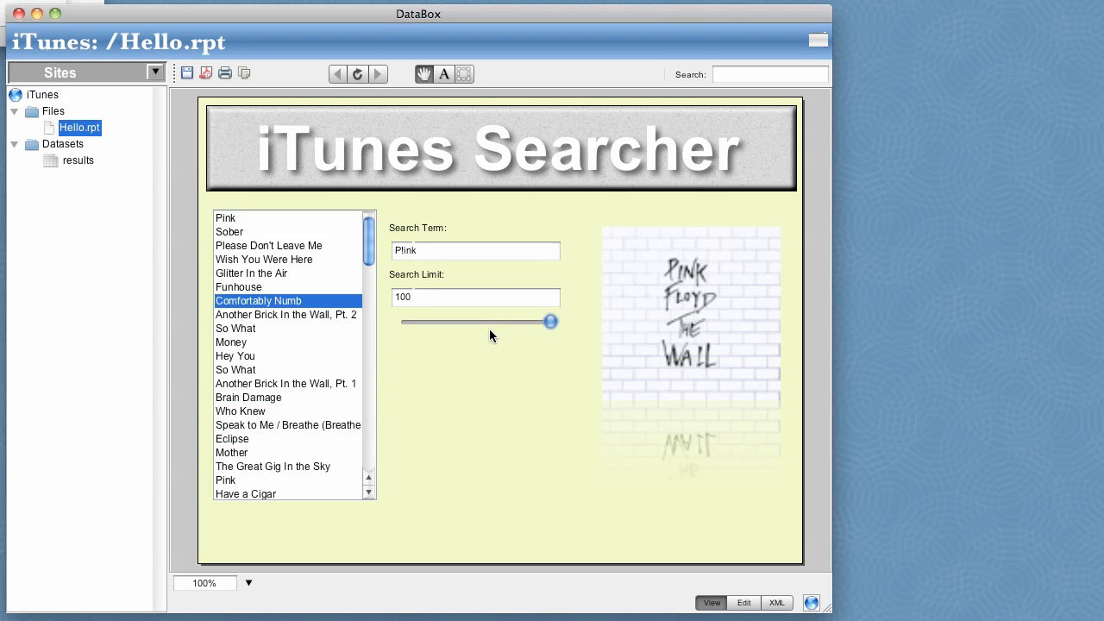
# Test the search limit slider by lowering it to 10 and raising it back to 100.
pyautogui.moveTo(489, 329); pyautogui.dragTo(418, 325)
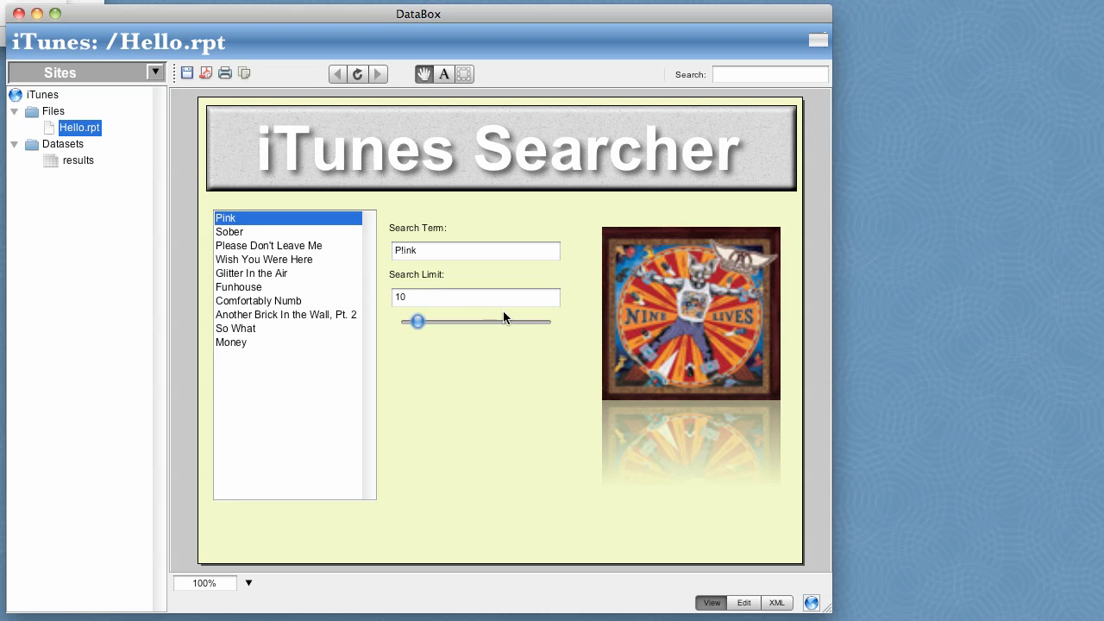
pyautogui.moveTo(505, 321); pyautogui.dragTo(577, 332)
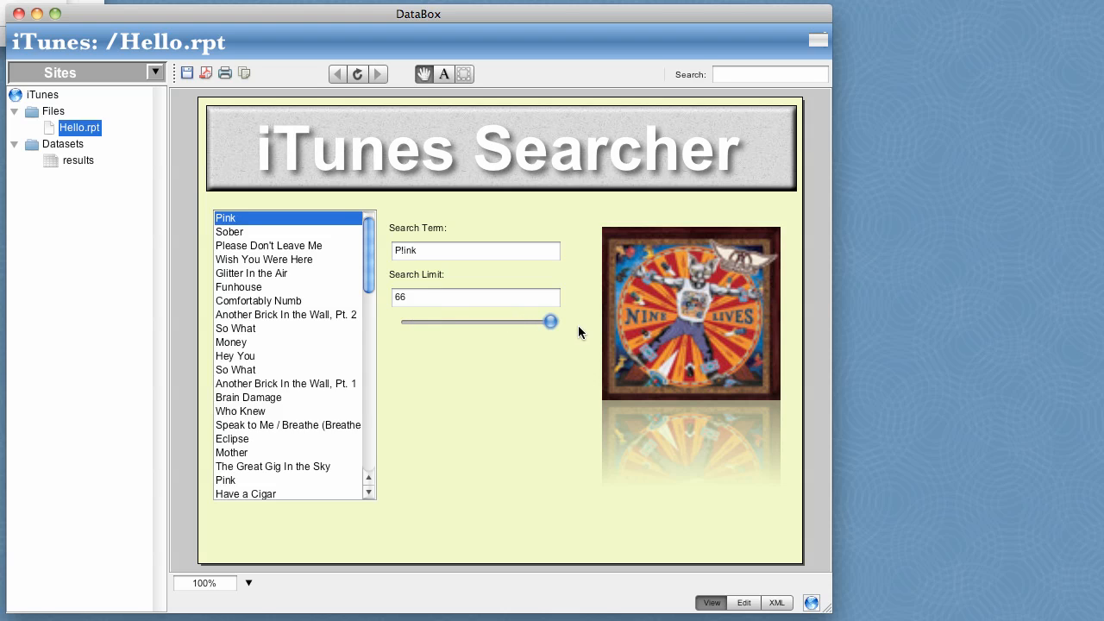
# Create a new document named Report under Files from the Standard Report template.
pyautogui.rightClick(53, 114)
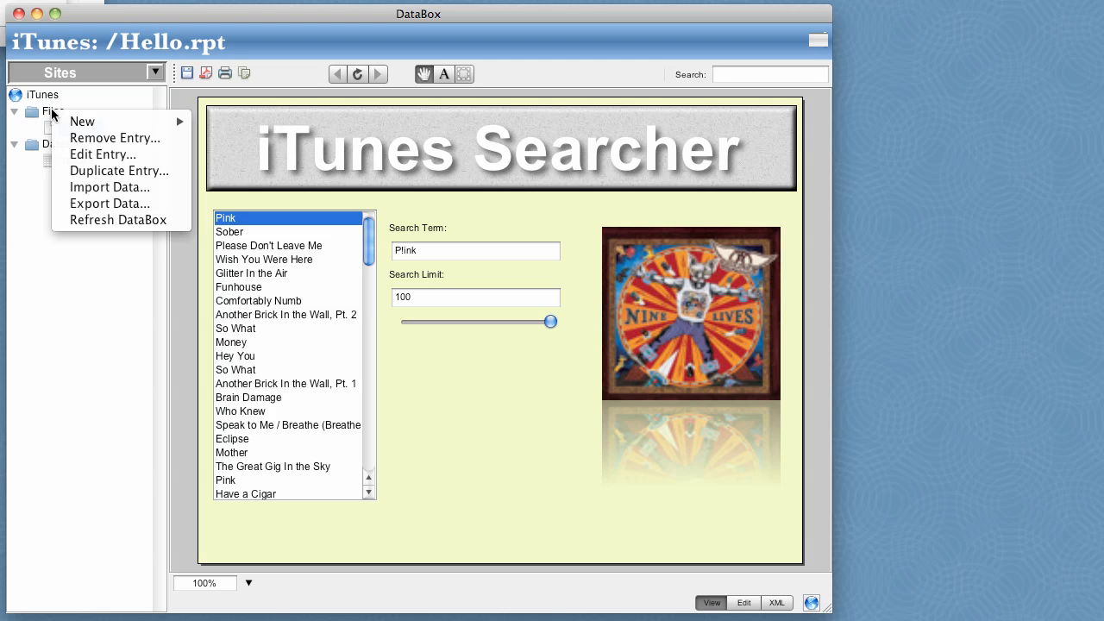
pyautogui.moveTo(172, 121)
pyautogui.click(225, 126)
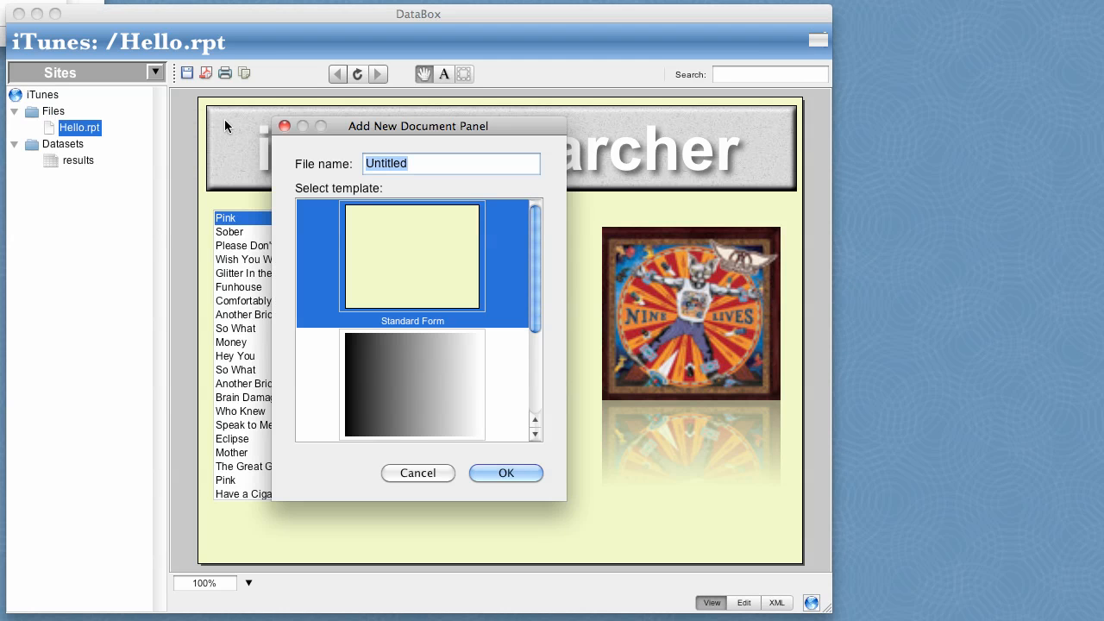
pyautogui.write('Report')
pyautogui.scroll(-3, 392, 346)
pyautogui.click(389, 355)
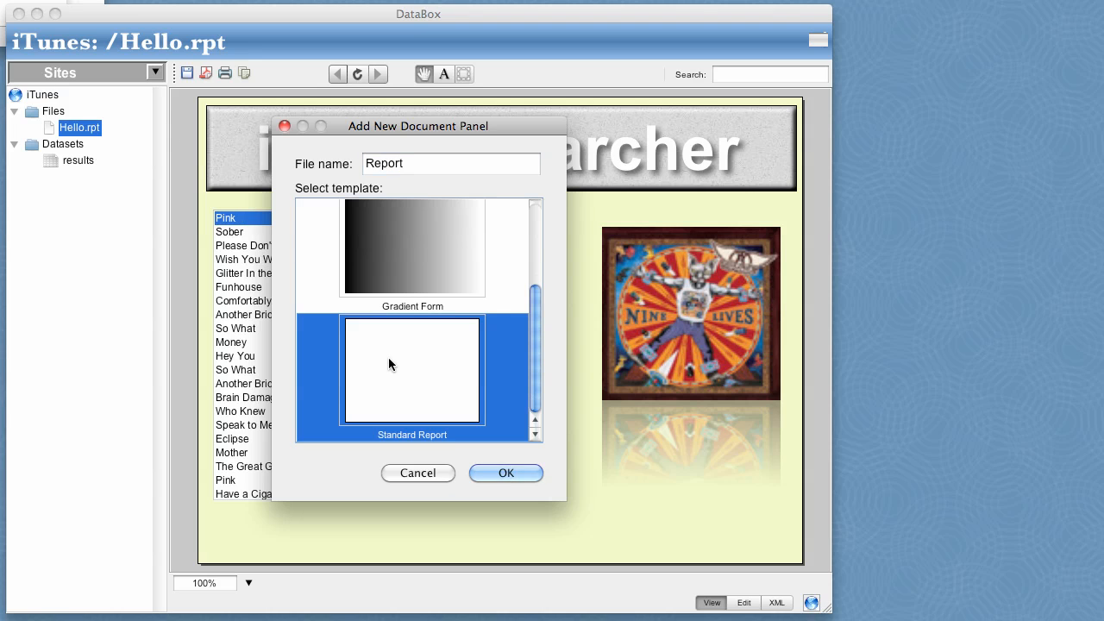
pyautogui.click(505, 474)
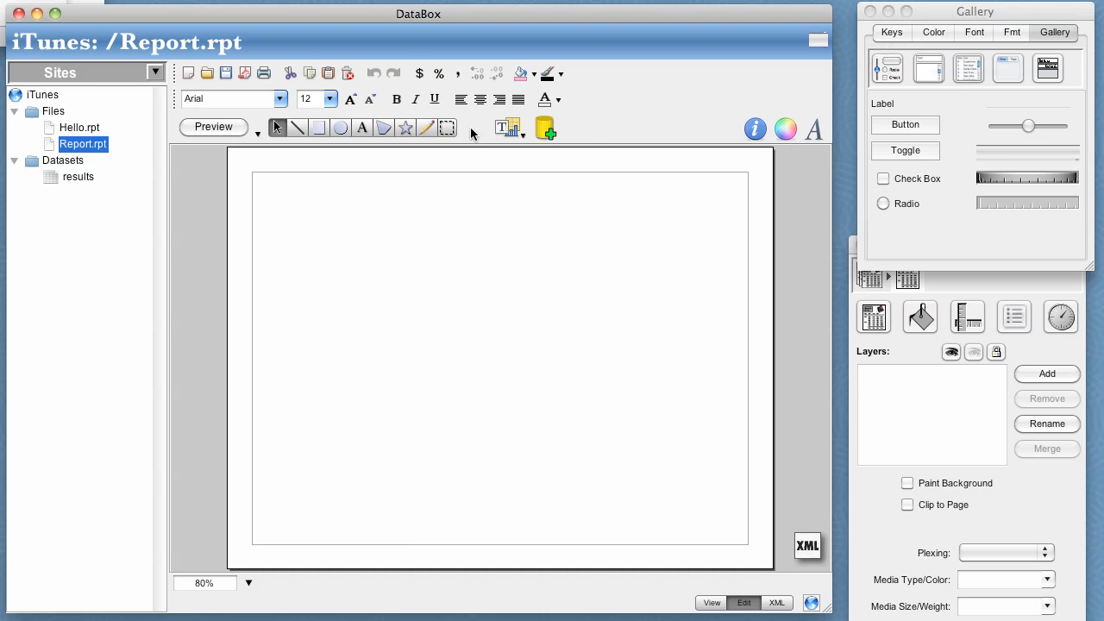
# Copy the iTunes Searcher banner from Hello.rpt into Report.rpt and centre it along the page's upper margin.
pyautogui.click(78, 127)
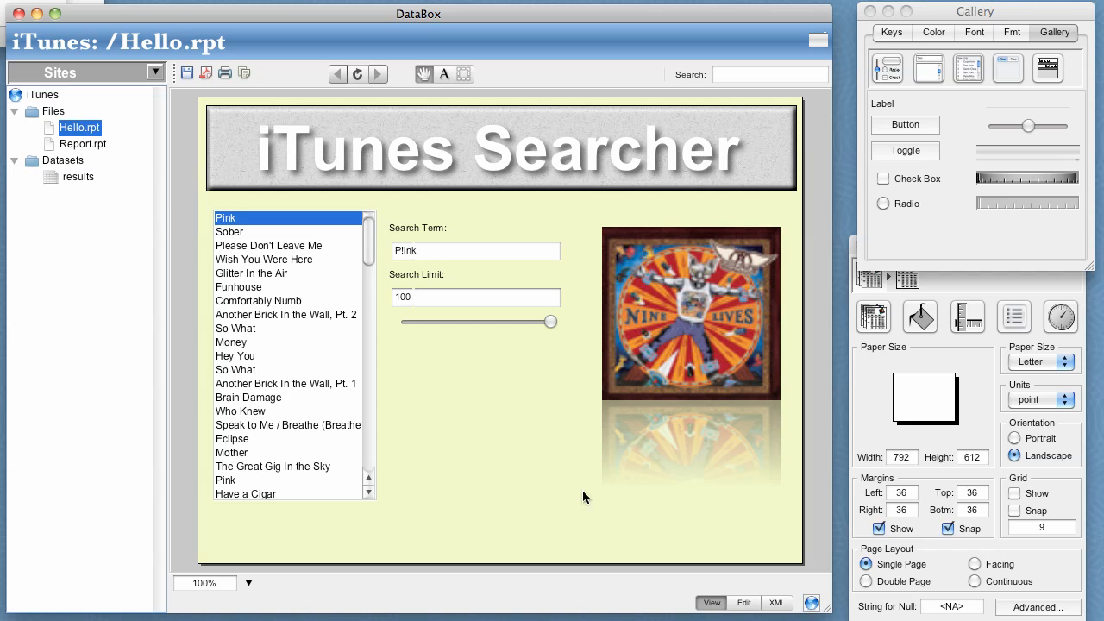
pyautogui.click(744, 603)
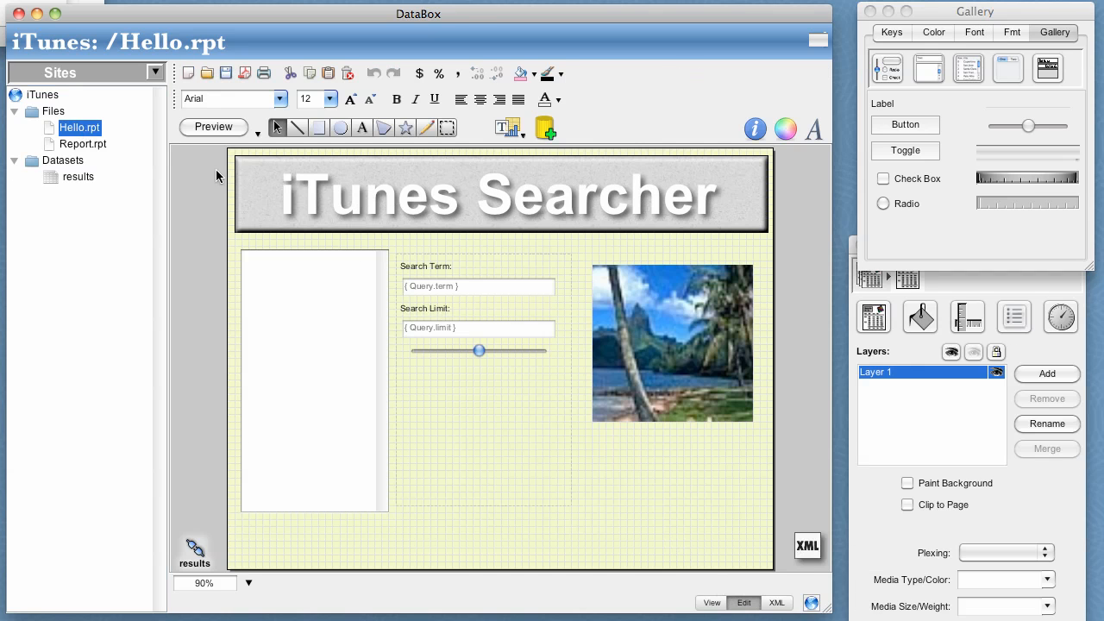
pyautogui.click(435, 193)
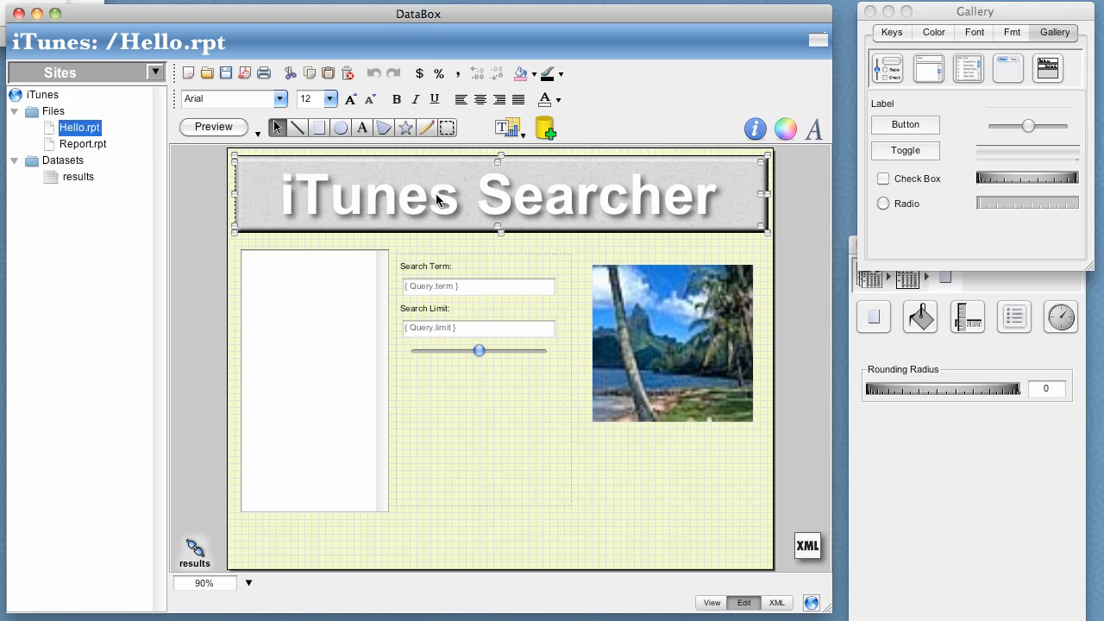
pyautogui.click(65, 143)
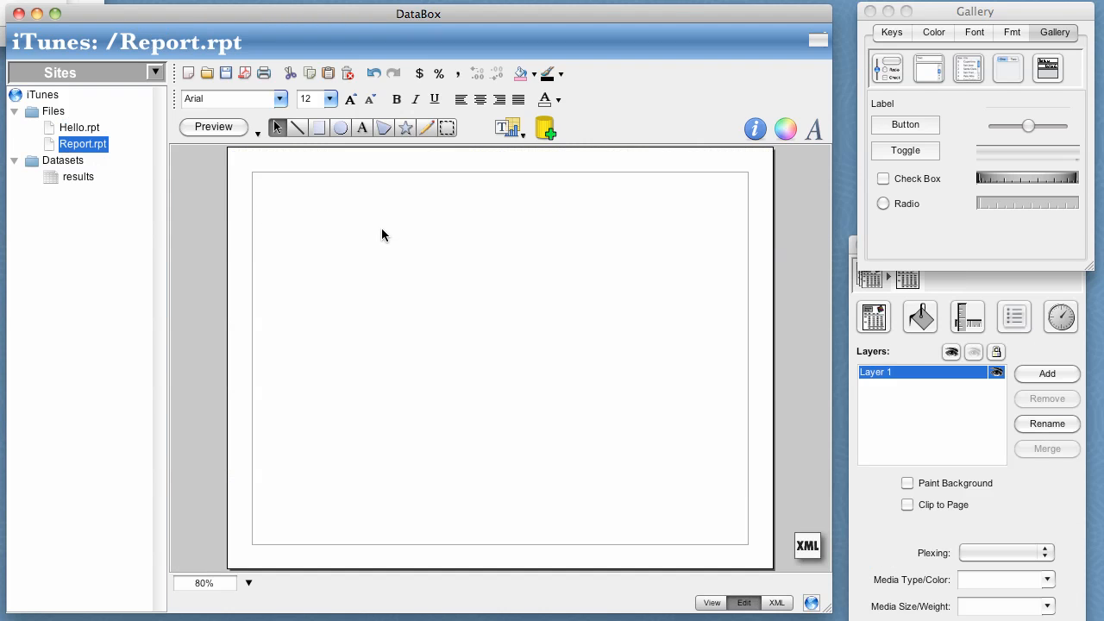
pyautogui.press('super+v')
pyautogui.moveTo(382, 210); pyautogui.dragTo(408, 217)
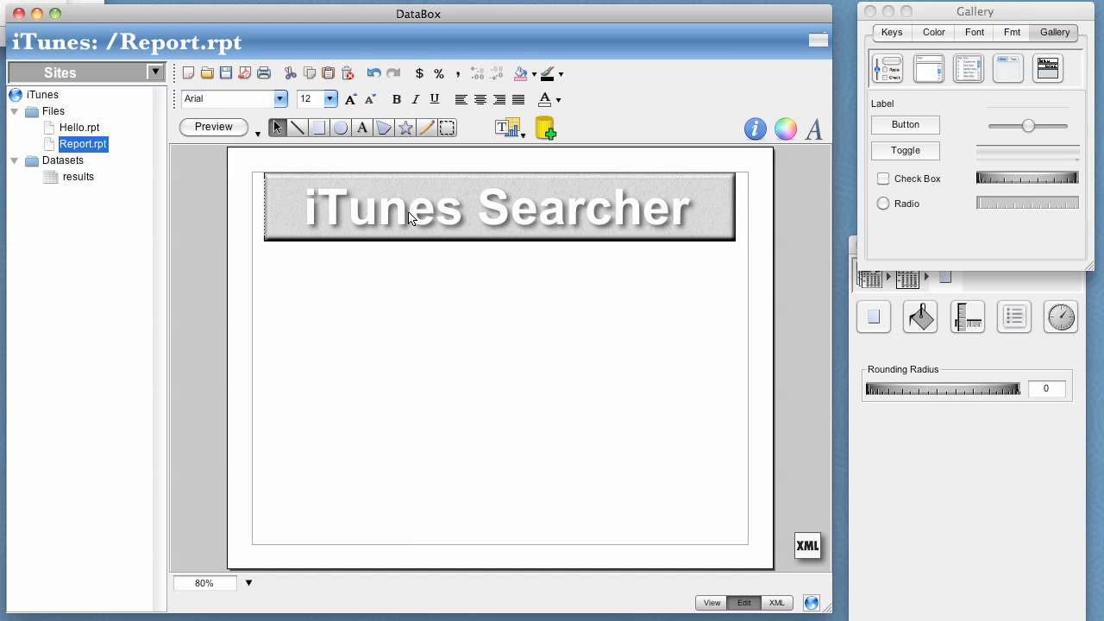
# Add a table for the results dataset key below the banner and enlarge it to fill the page margins.
pyautogui.click(894, 35)
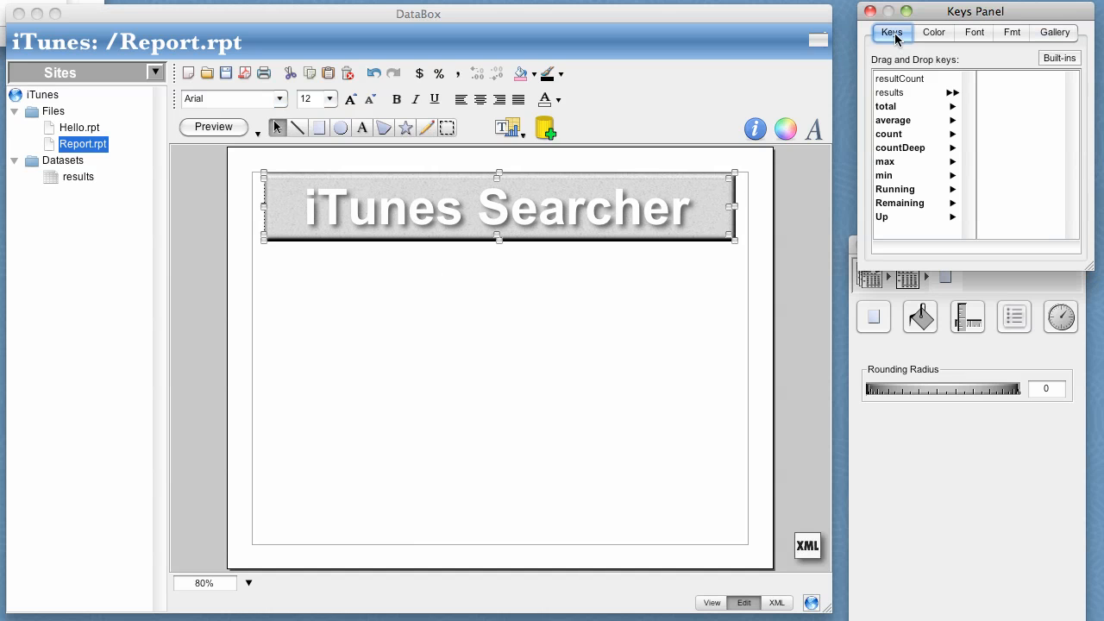
pyautogui.moveTo(891, 95); pyautogui.dragTo(604, 318)
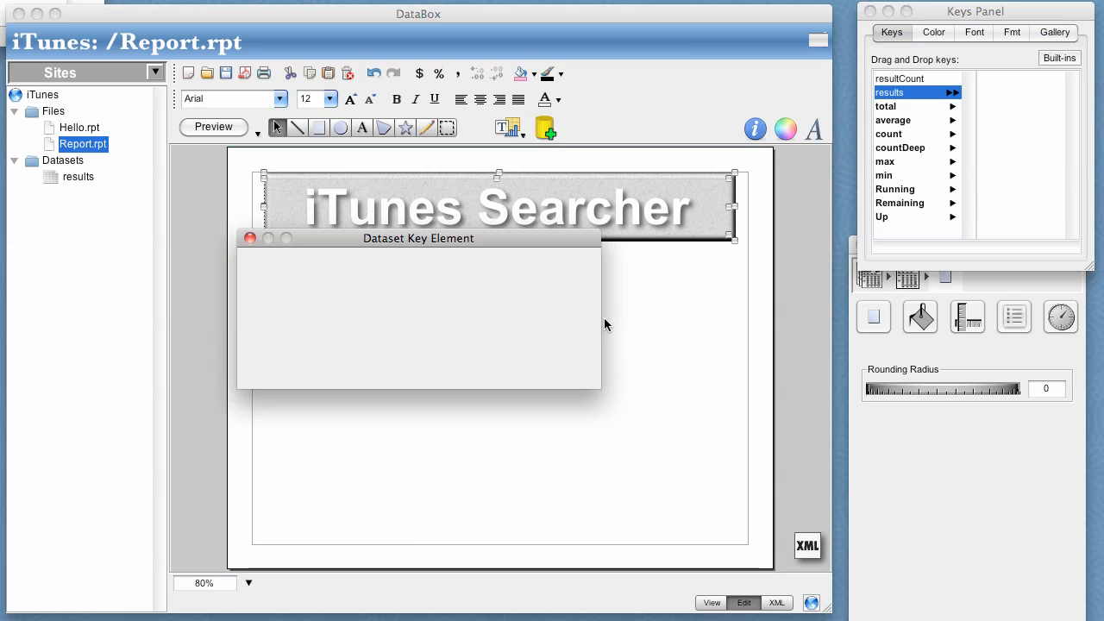
pyautogui.click(533, 361)
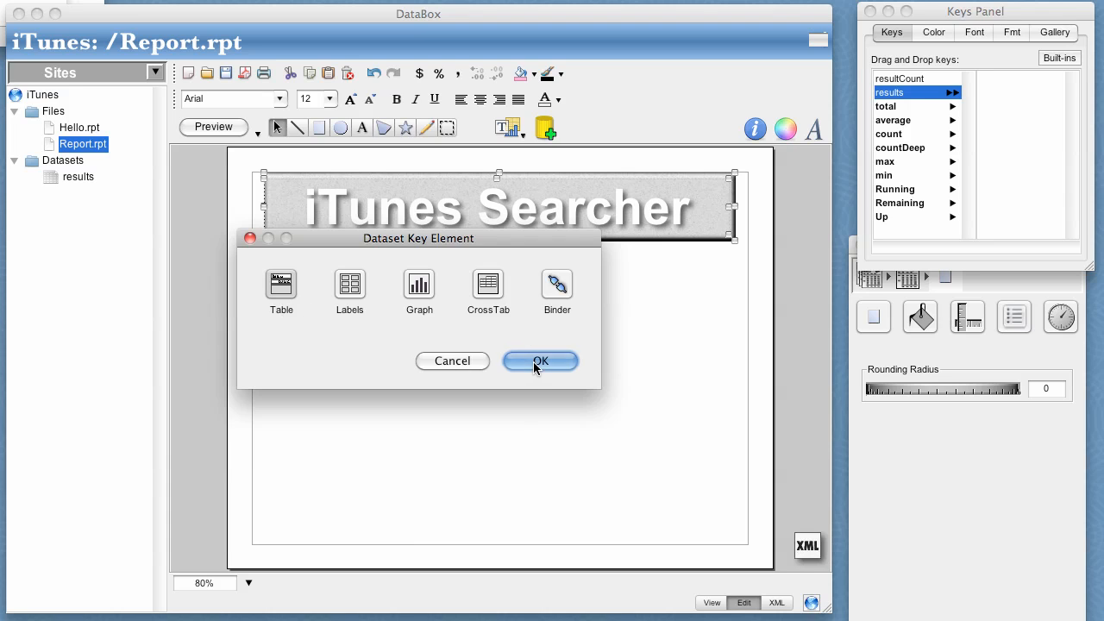
pyautogui.moveTo(426, 400); pyautogui.dragTo(431, 400)
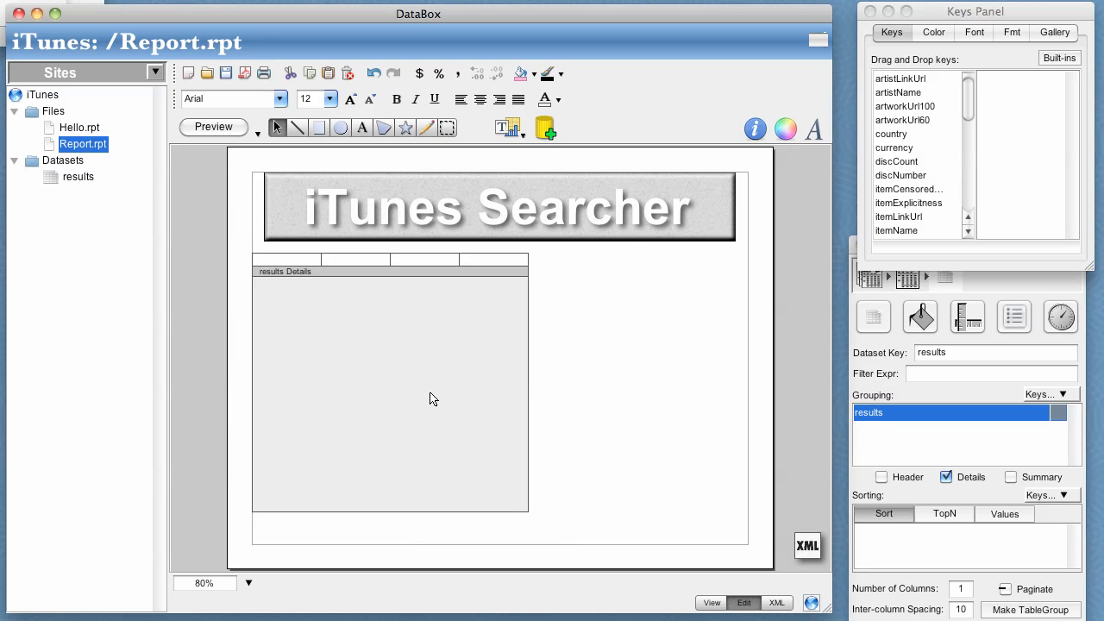
pyautogui.moveTo(524, 512); pyautogui.dragTo(746, 540)
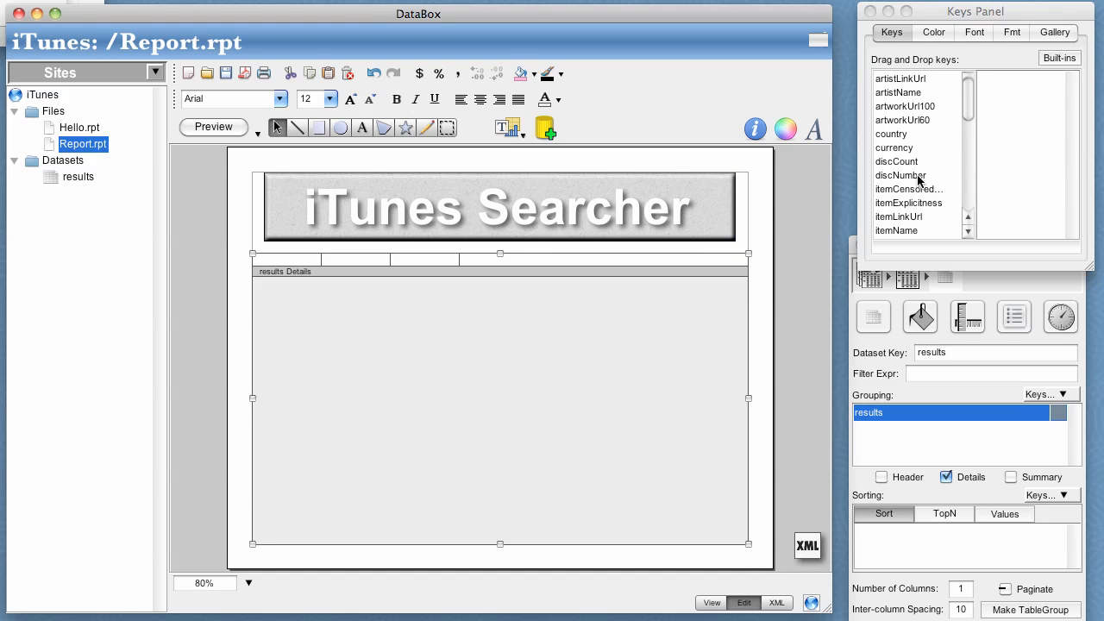
# Place the itemName key in the second column of the results details row and trackNumber in the first.
pyautogui.scroll(-2, 918, 179)
pyautogui.click(904, 201)
pyautogui.moveTo(904, 205); pyautogui.dragTo(368, 263)
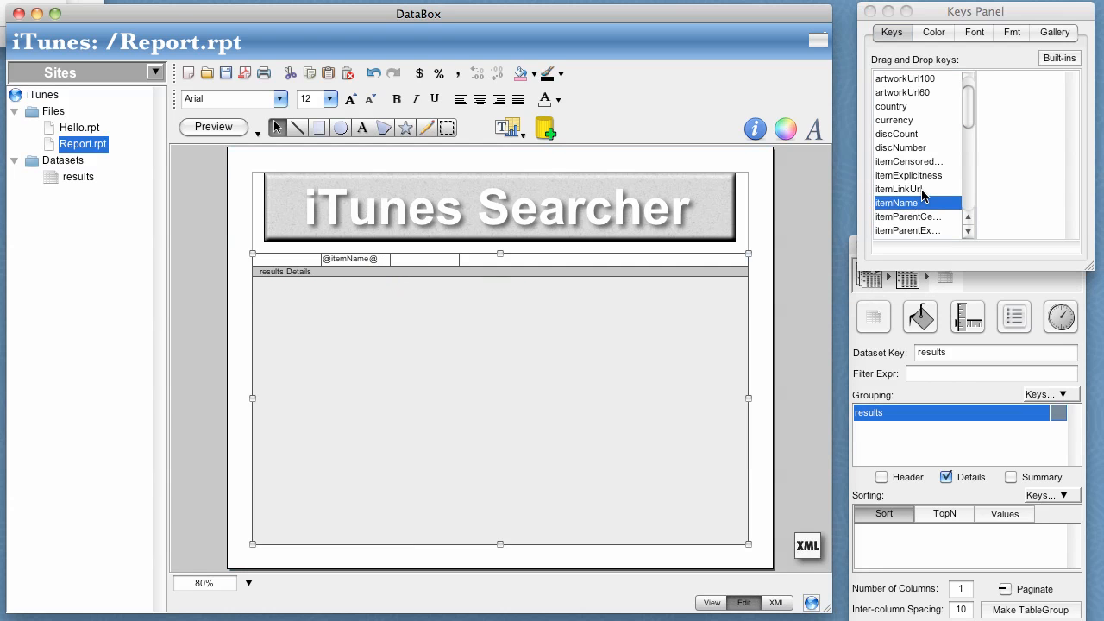
pyautogui.scroll(-8, 923, 195)
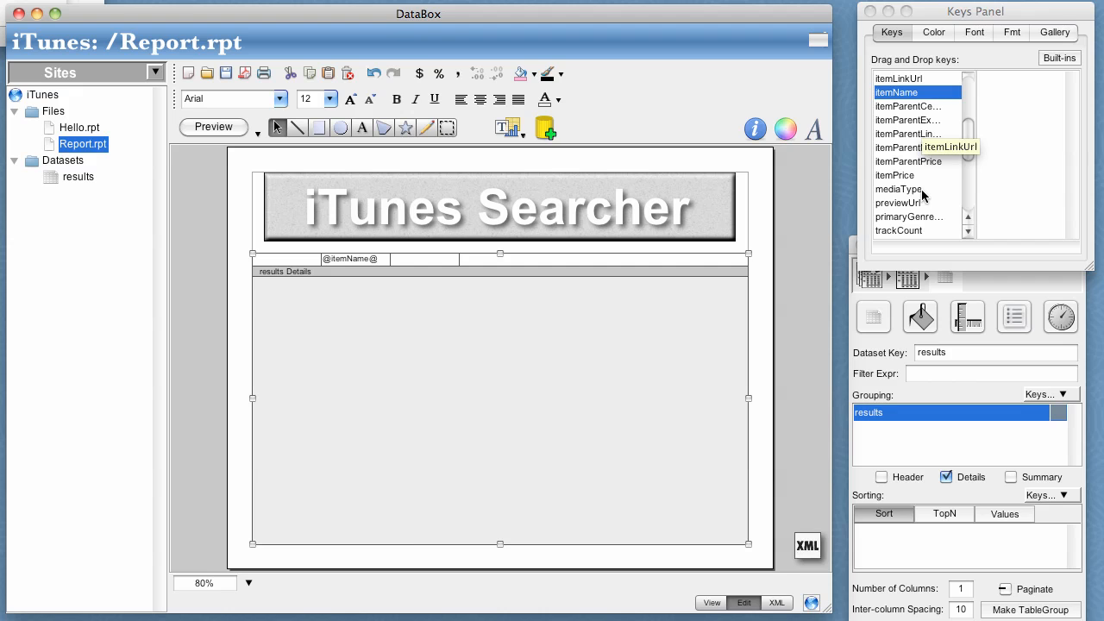
pyautogui.scroll(-5, 922, 196)
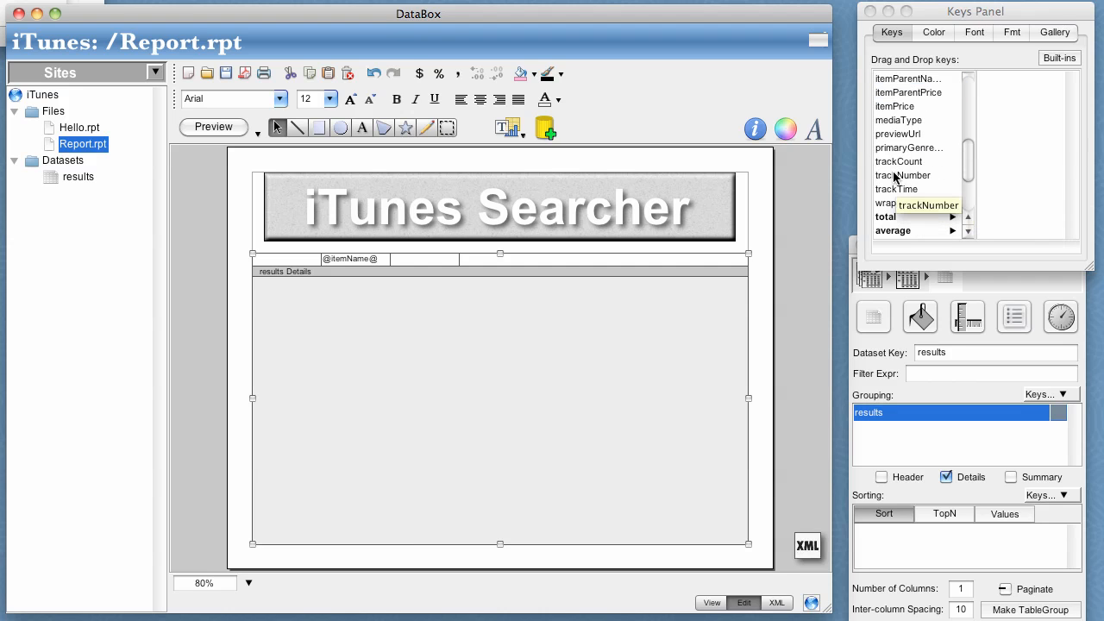
pyautogui.moveTo(896, 177); pyautogui.dragTo(302, 265)
# Remove one empty column from the results details row and widen the itemName column across most of the row.
pyautogui.click(432, 264)
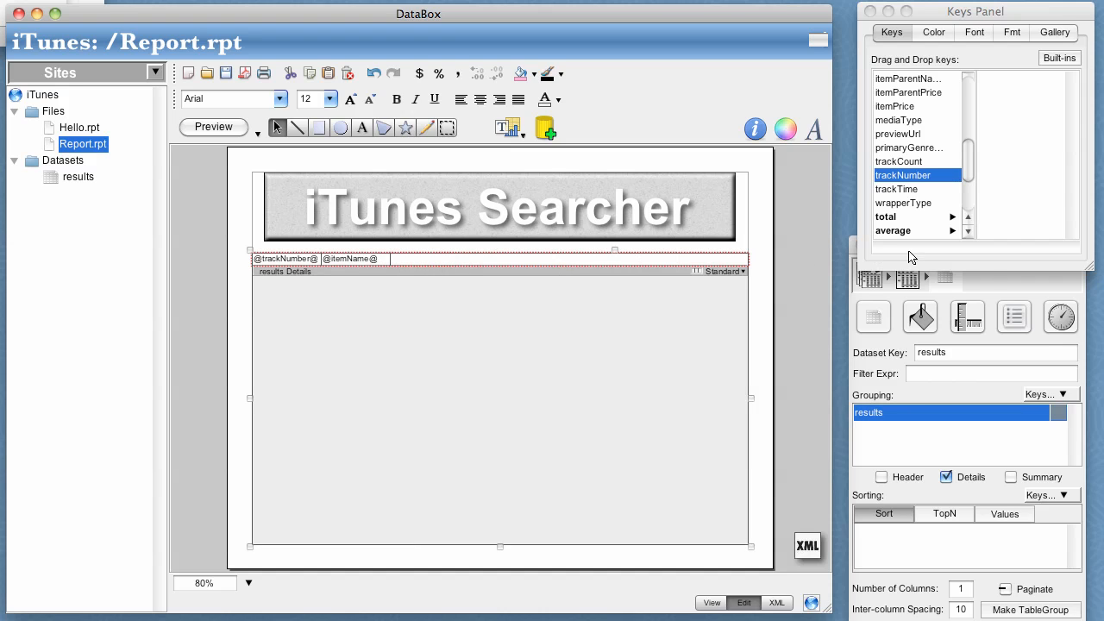
pyautogui.click(423, 263)
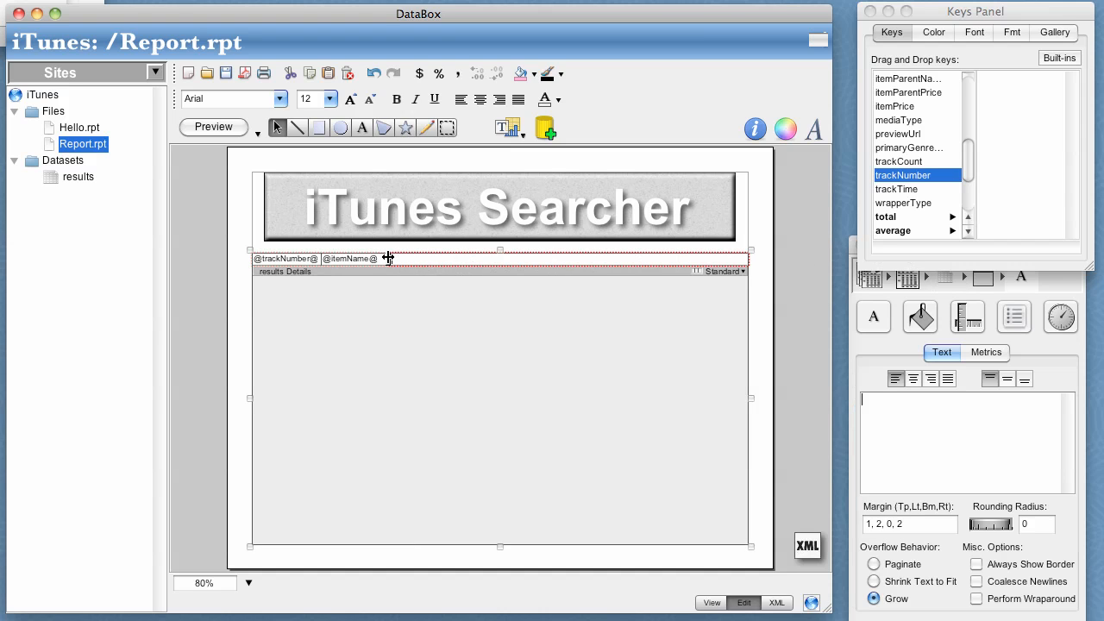
pyautogui.moveTo(388, 258); pyautogui.dragTo(536, 259)
pyautogui.moveTo(605, 258); pyautogui.dragTo(610, 259)
pyautogui.click(561, 321)
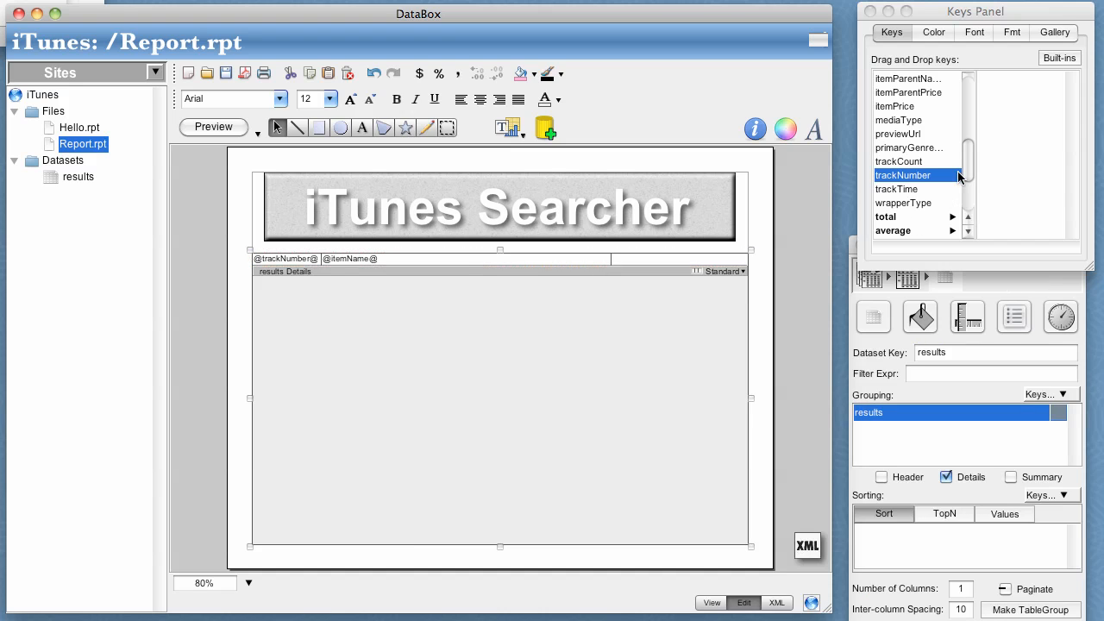
# Group the results table by itemParentName and place the itemParentName key in the first column of its details row.
pyautogui.moveTo(967, 172); pyautogui.dragTo(966, 135)
pyautogui.moveTo(913, 183); pyautogui.dragTo(953, 433)
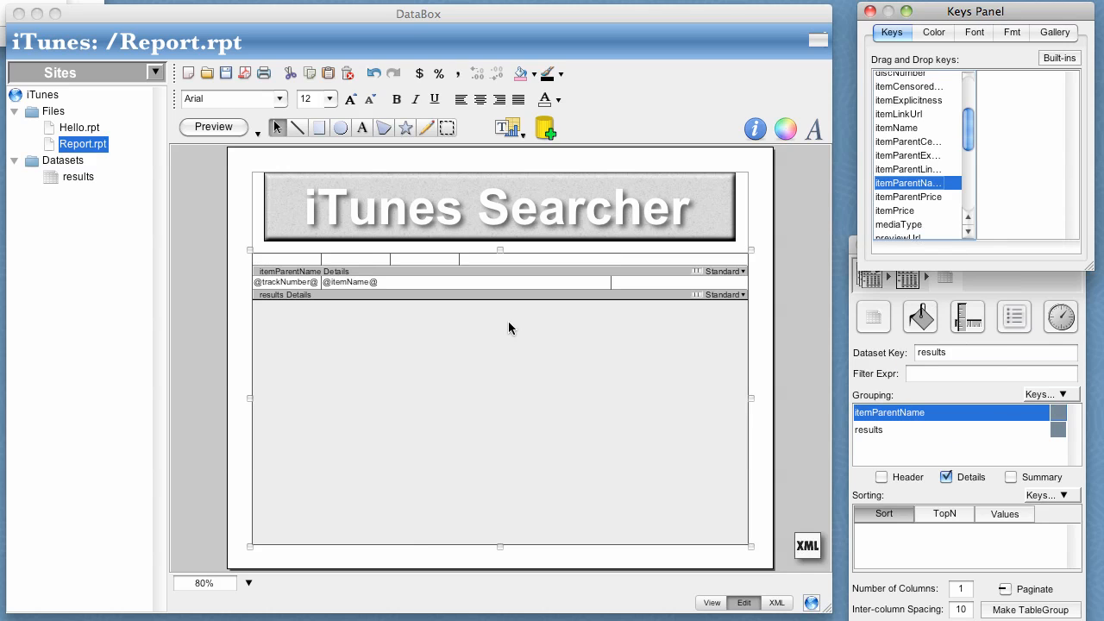
pyautogui.moveTo(898, 185); pyautogui.dragTo(298, 263)
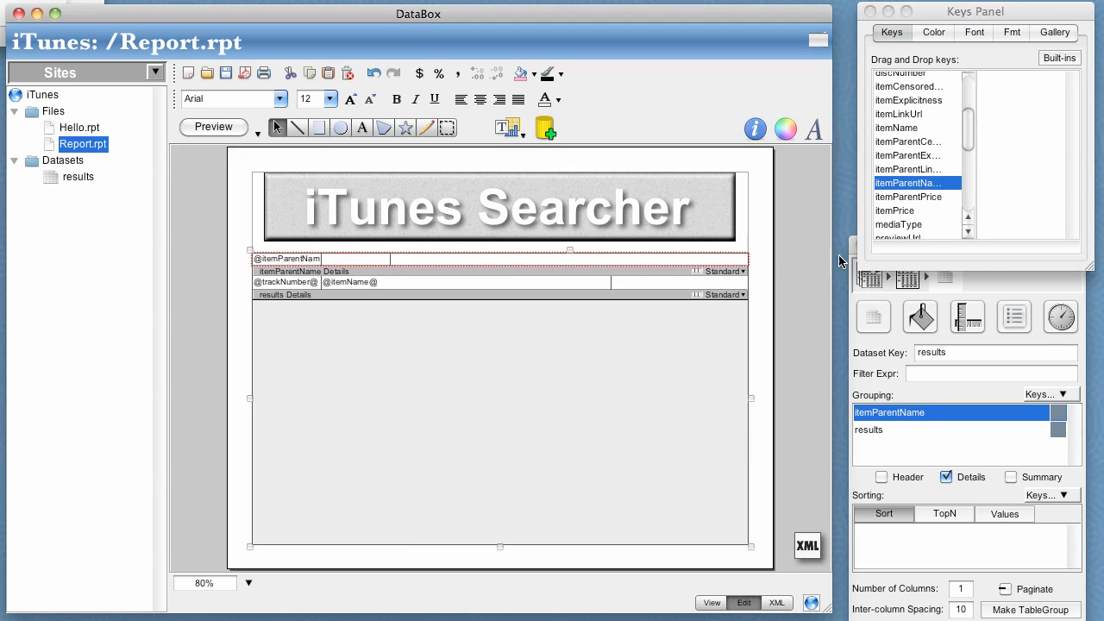
# Reduce the itemParentName details row to two columns, then widen its first column and make the row taller.
pyautogui.click(462, 261)
pyautogui.click(381, 262)
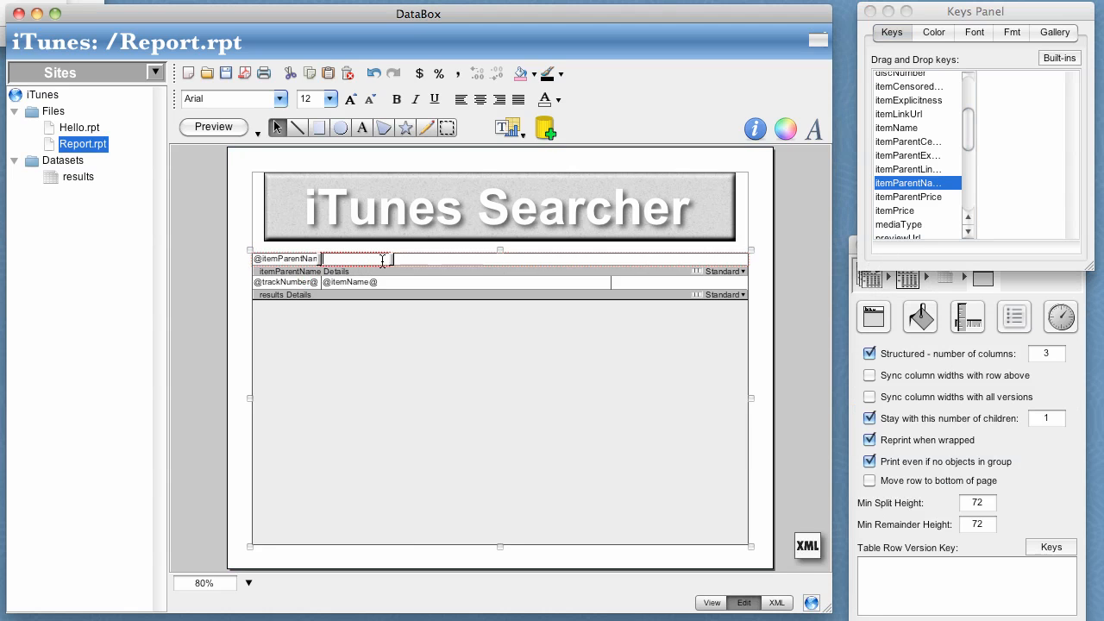
pyautogui.press('Delete')
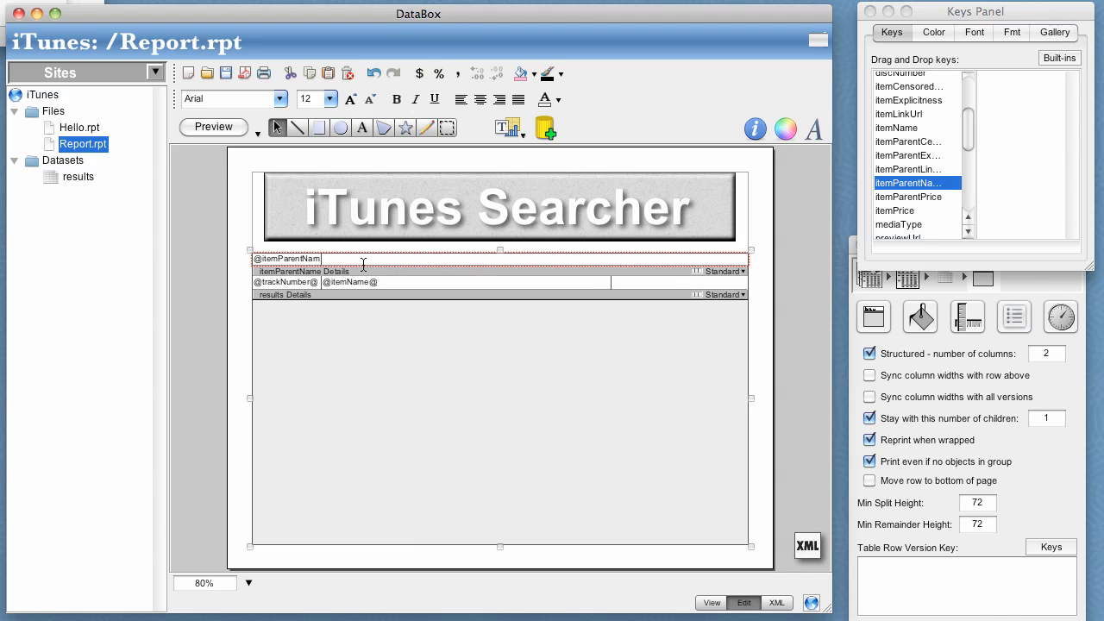
pyautogui.click(344, 261)
pyautogui.moveTo(321, 259); pyautogui.dragTo(537, 279)
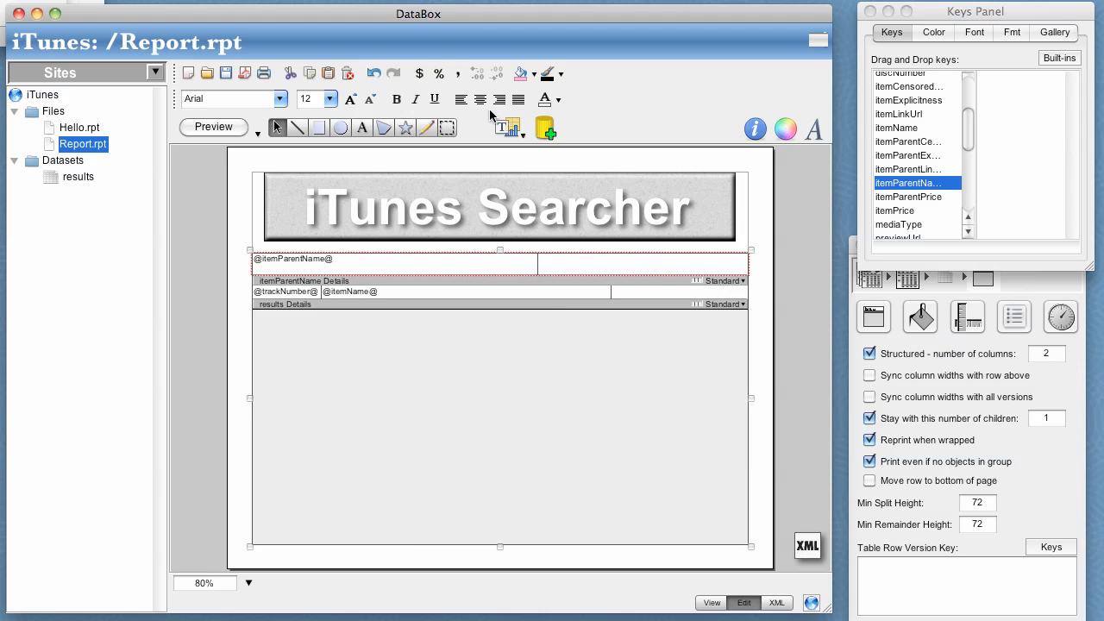
# Make the itemParentName details row bold with a larger font size and a pink fill.
pyautogui.click(396, 100)
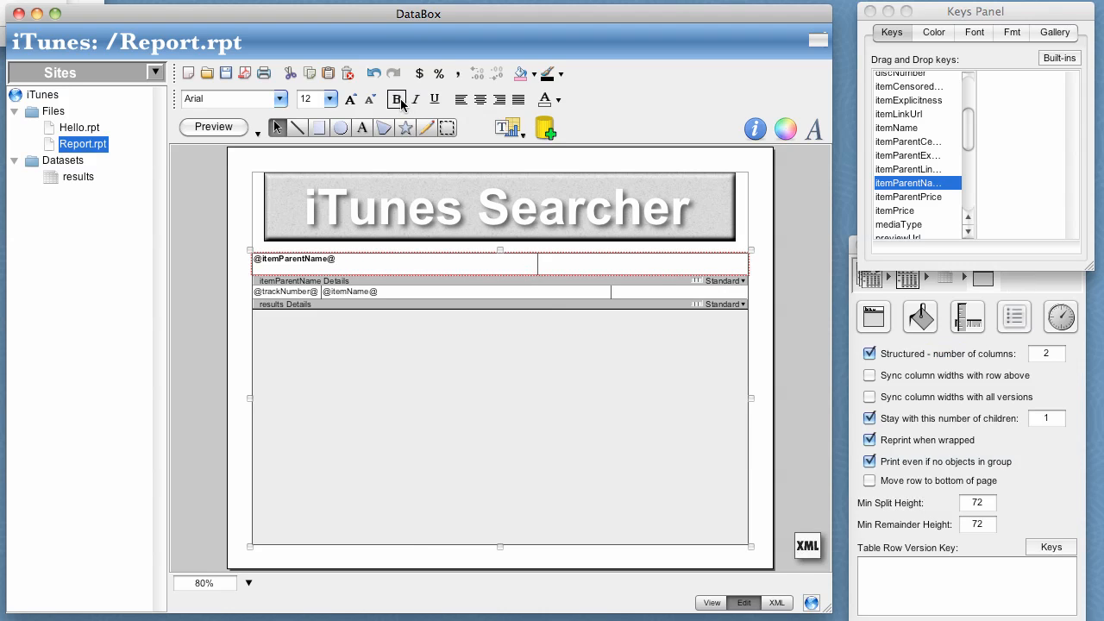
pyautogui.click(350, 100)
pyautogui.click(519, 74)
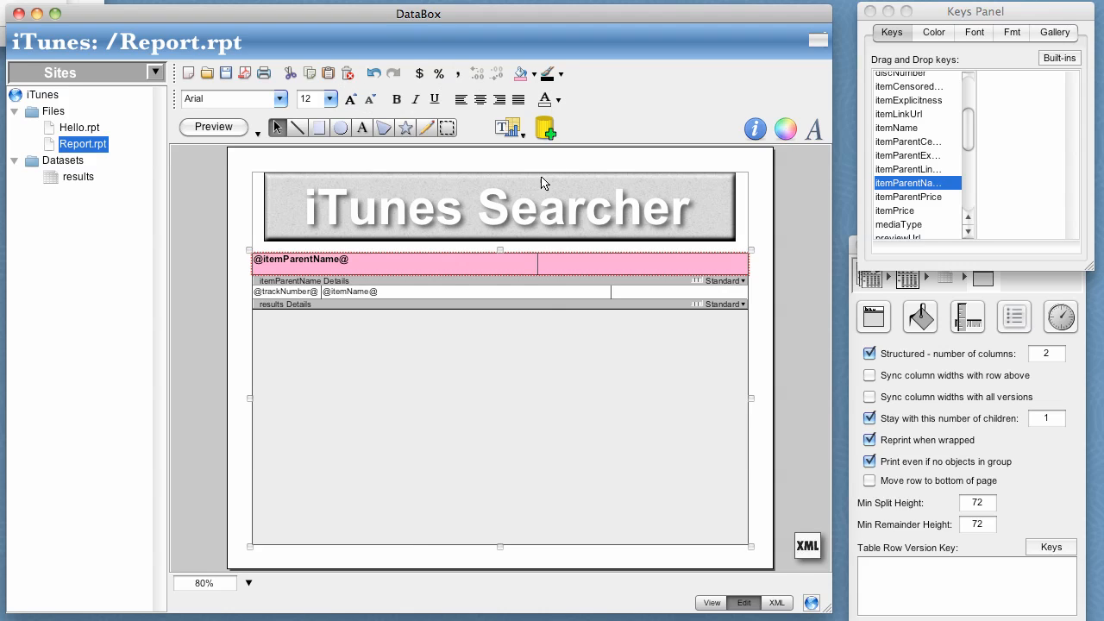
# Save the report, switch it to view mode and page forward through the albums and their tracks.
pyautogui.click(225, 73)
pyautogui.click(712, 602)
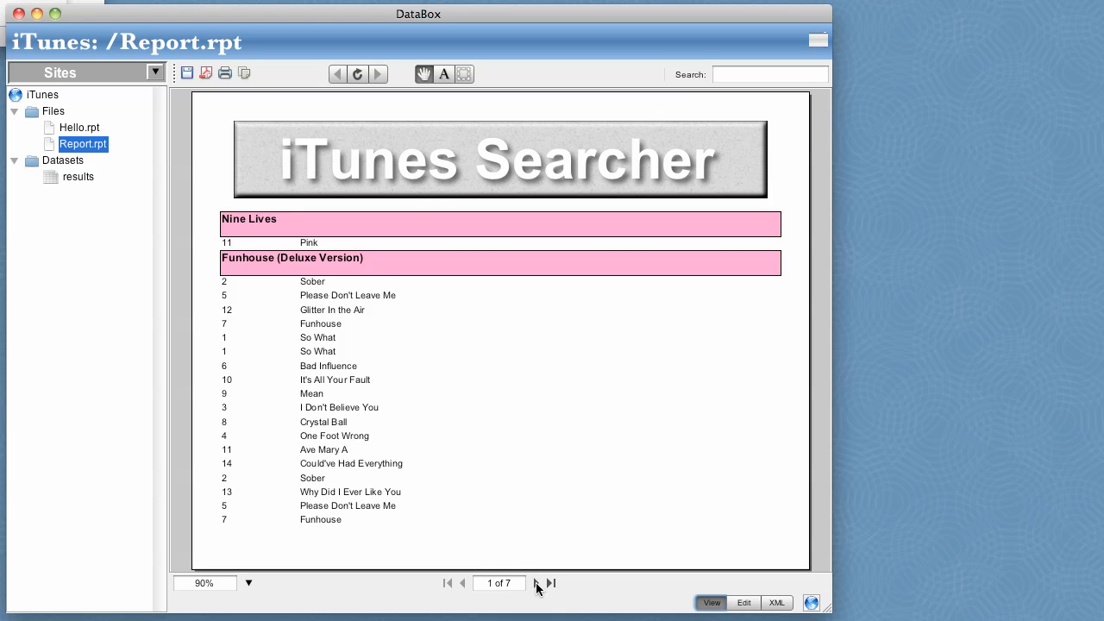
pyautogui.click(536, 584)
pyautogui.click(537, 584)
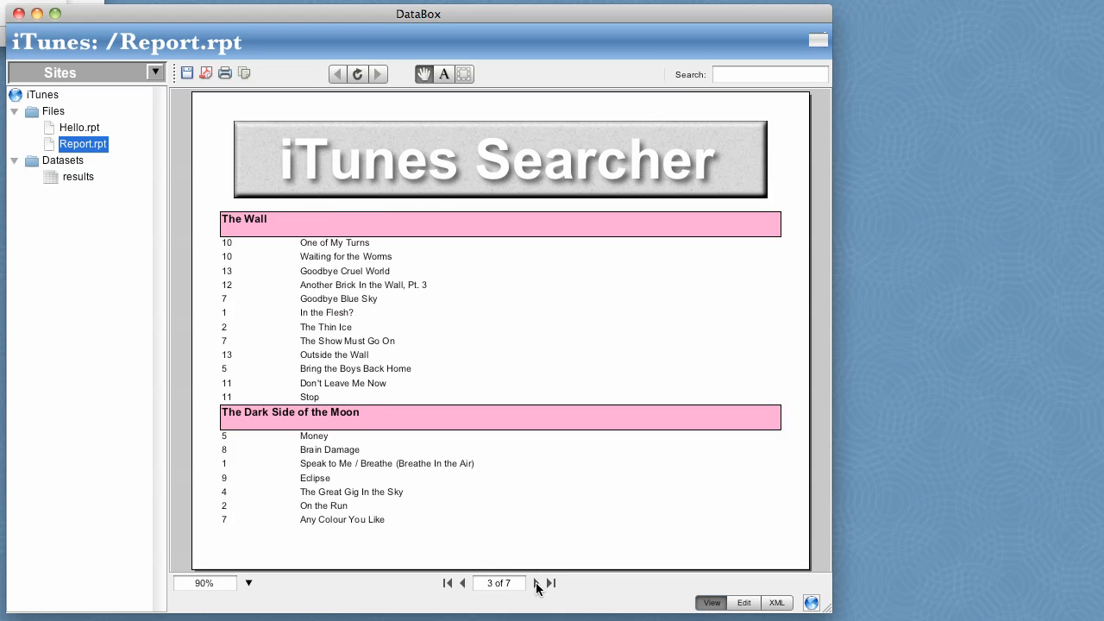
pyautogui.click(537, 584)
pyautogui.click(537, 584)
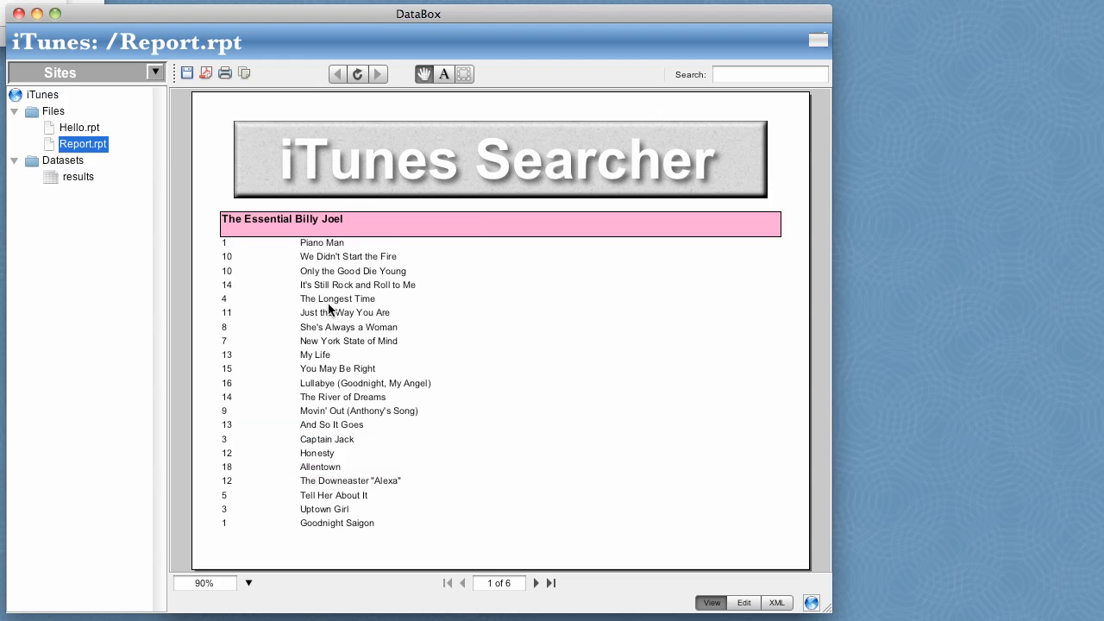
# Add a new document named Hover to the site's files, based on the Standard Report template.
pyautogui.rightClick(63, 132)
pyautogui.moveTo(119, 139)
pyautogui.click(221, 138)
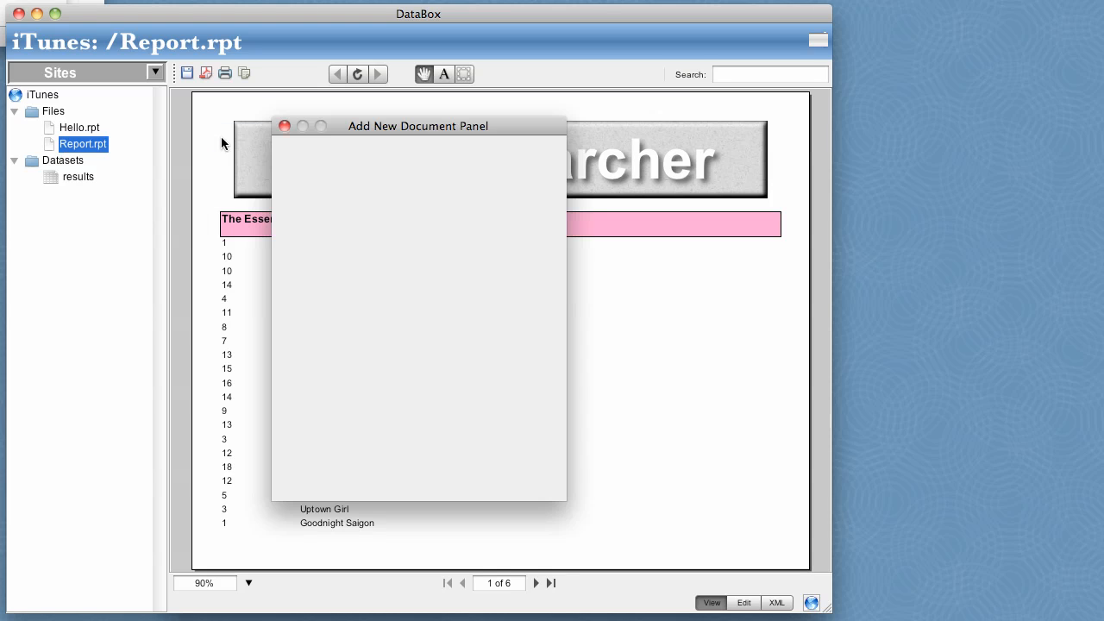
pyautogui.write('Hover')
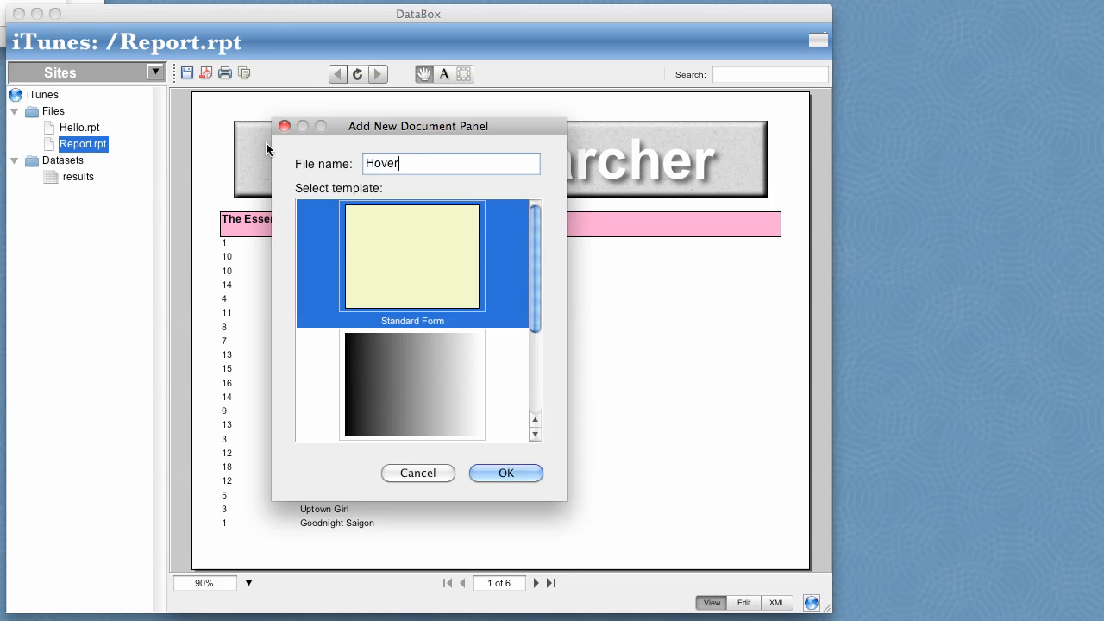
pyautogui.scroll(-3, 369, 353)
pyautogui.click(395, 367)
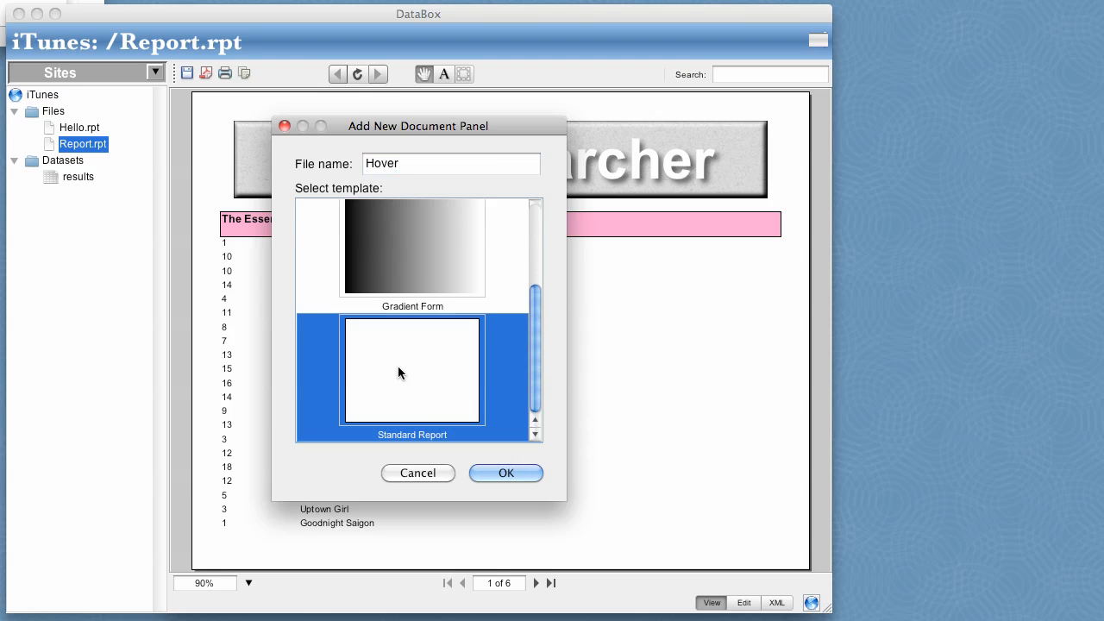
pyautogui.click(489, 473)
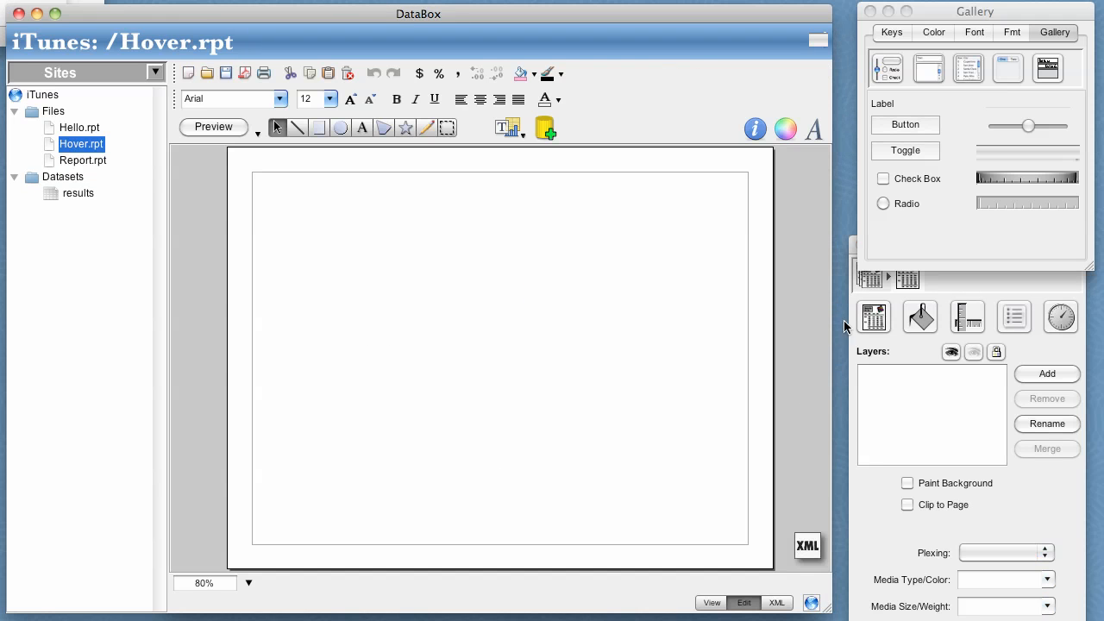
# Set the Hover document's paper size to 160 points wide and 160 points high.
pyautogui.click(867, 276)
pyautogui.doubleClick(906, 458)
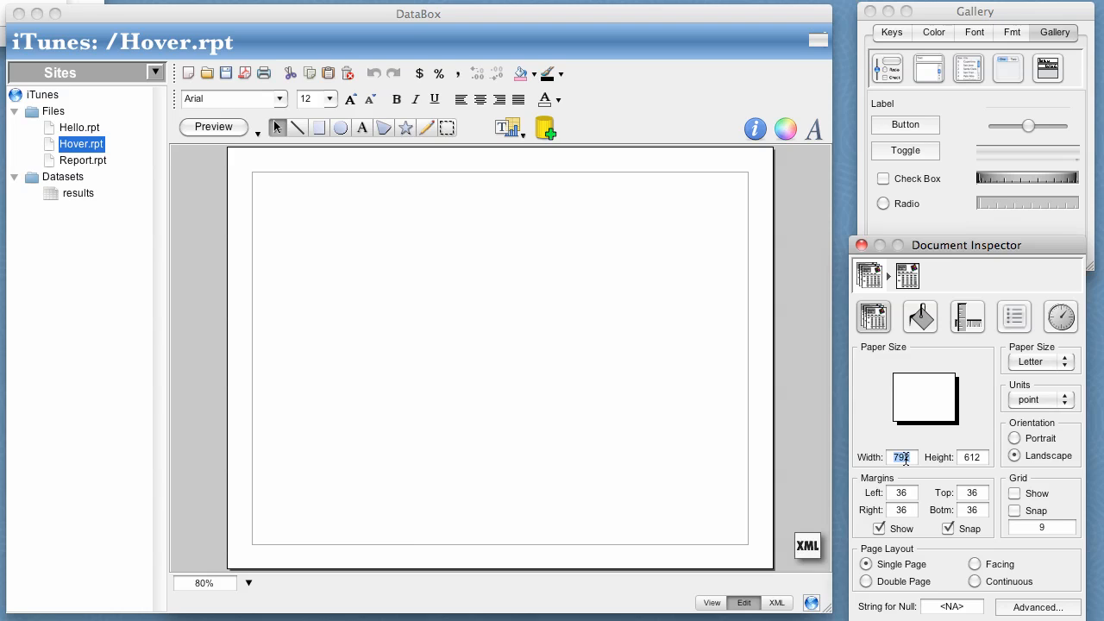
pyautogui.write('160')
pyautogui.press('Tab')
pyautogui.write('160')
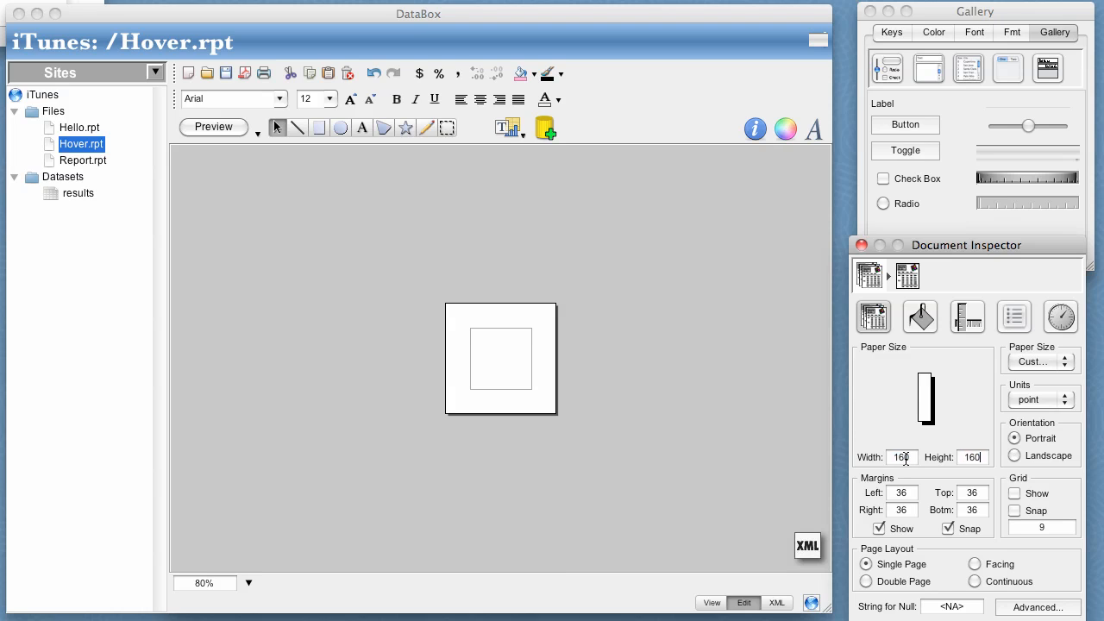
pyautogui.press('Return')
# Insert an image placeholder and move it to the upper-left corner of the page.
pyautogui.click(509, 129)
pyautogui.click(562, 290)
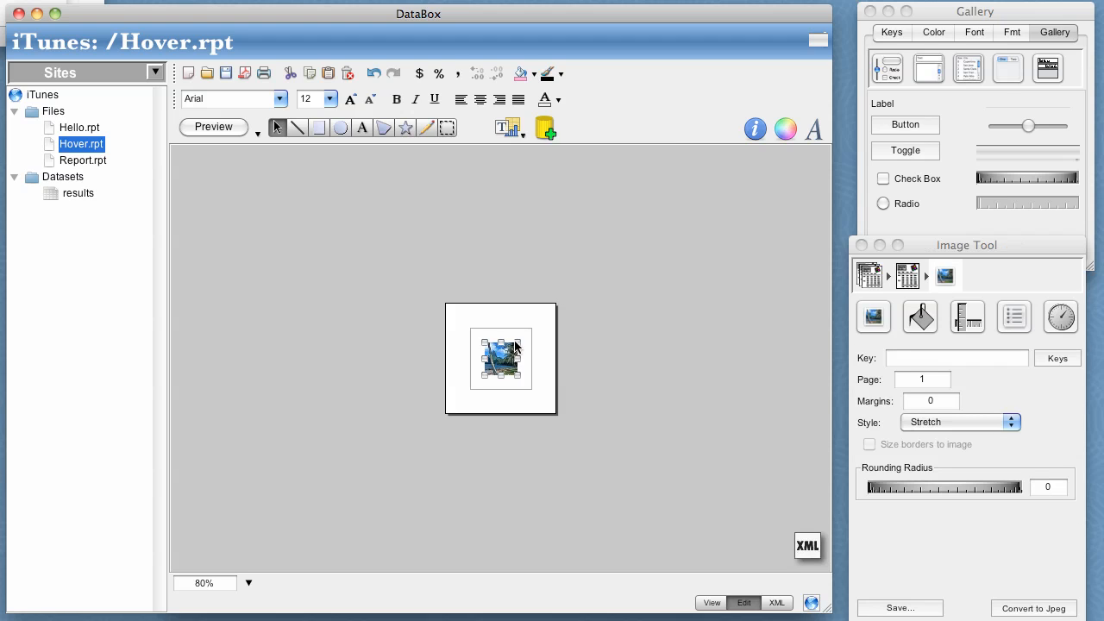
pyautogui.moveTo(504, 361); pyautogui.dragTo(459, 317)
# Set the image placeholder's width and height to 150 each.
pyautogui.click(967, 317)
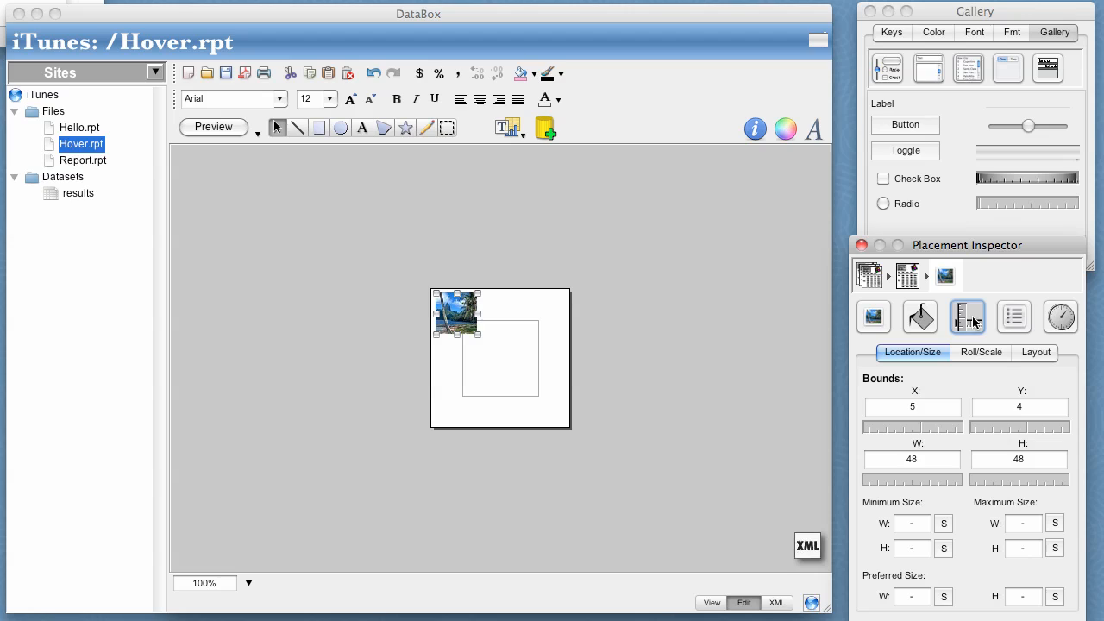
pyautogui.click(913, 460)
pyautogui.doubleClick(912, 459)
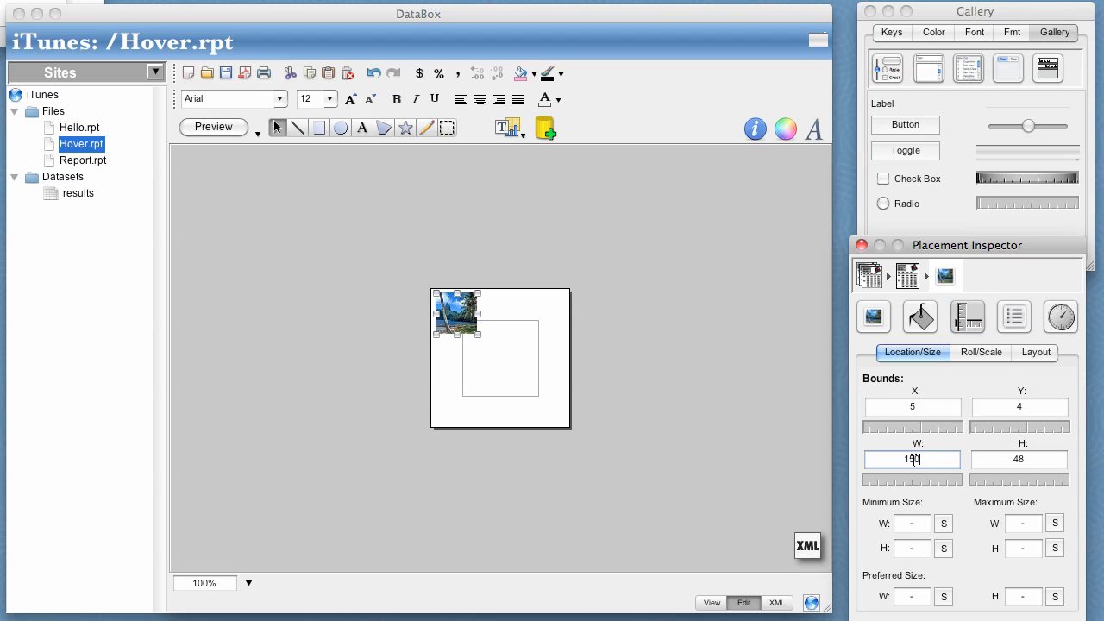
pyautogui.press('Tab')
pyautogui.write('16=5')
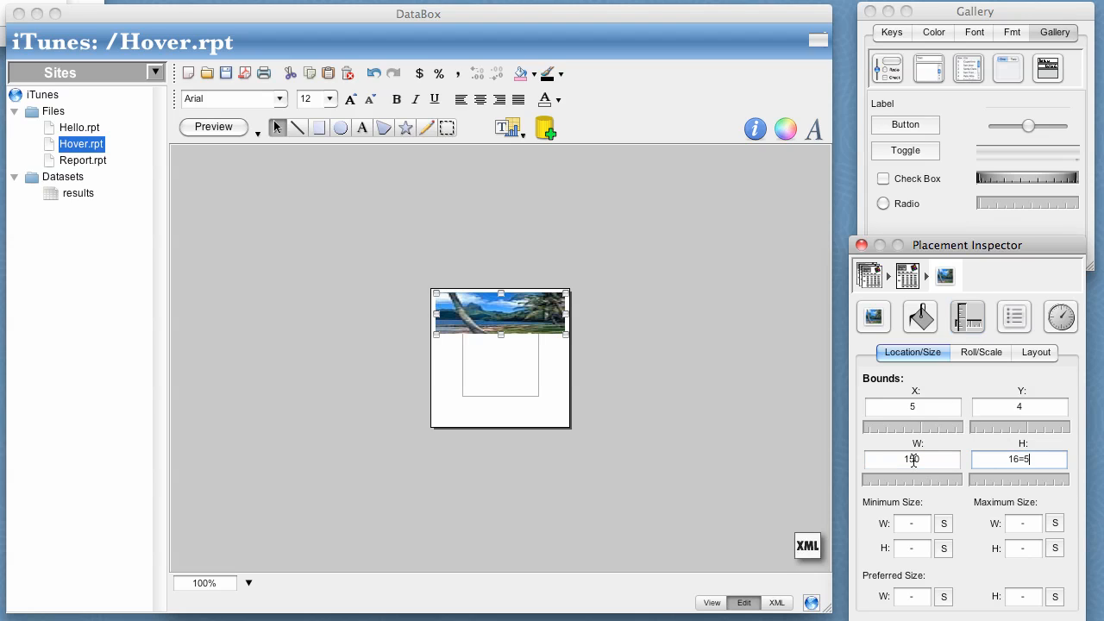
pyautogui.press('BackSpace')
pyautogui.press('BackSpace')
pyautogui.write('50')
pyautogui.press('BackSpace')
pyautogui.press('BackSpace')
pyautogui.press('BackSpace')
pyautogui.press('Return')
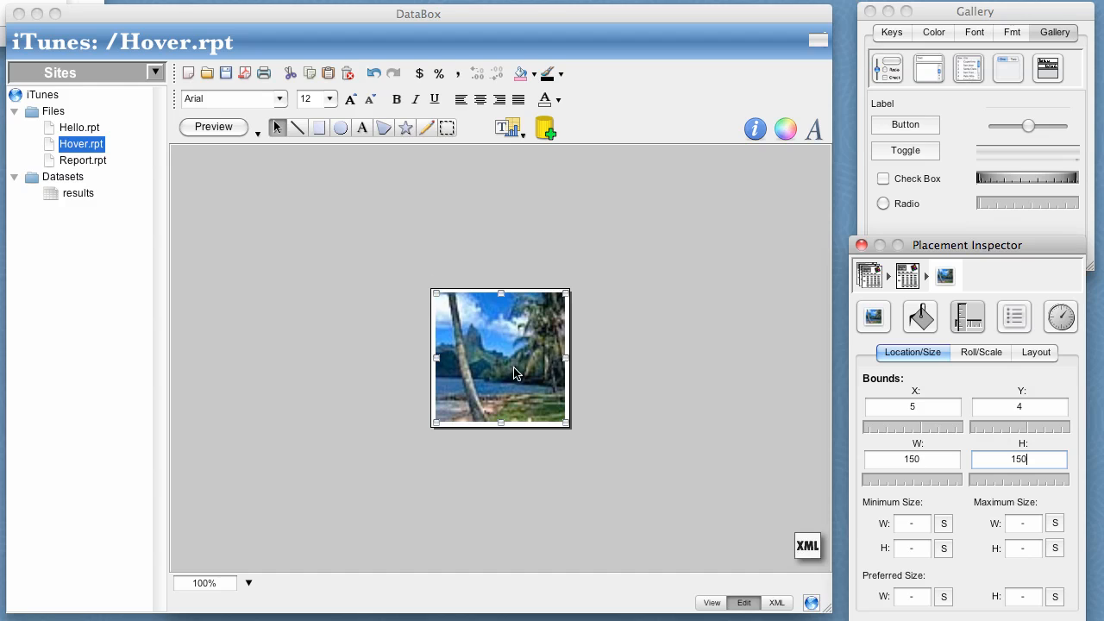
# Apply a Reflection effect to the image and turn off Paint Background and Clip to Page for its page.
pyautogui.click(921, 317)
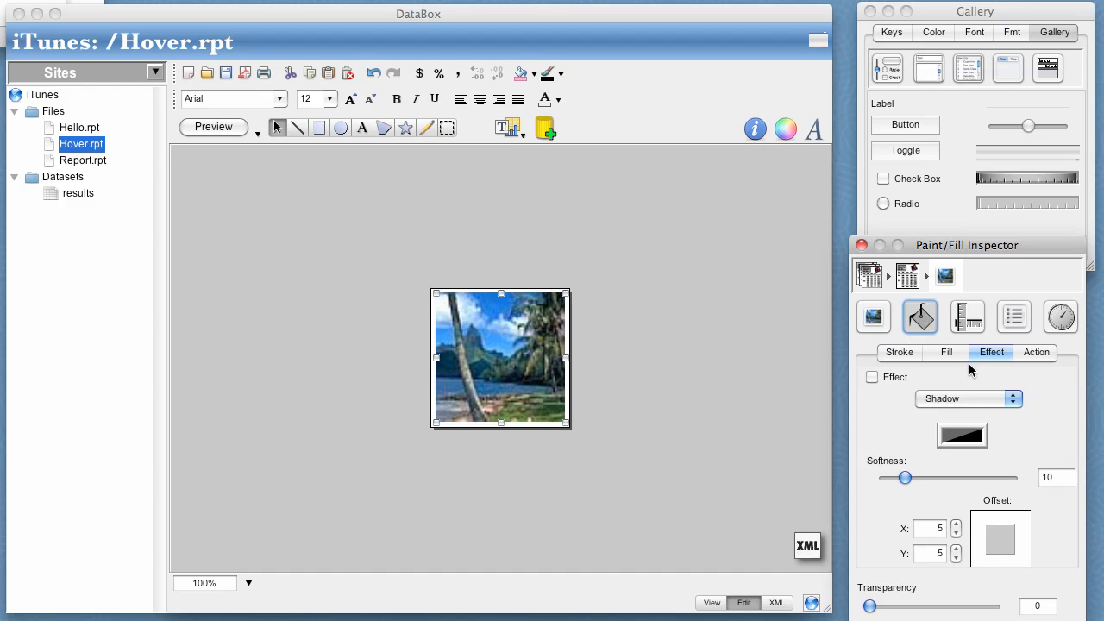
pyautogui.click(957, 397)
pyautogui.click(956, 412)
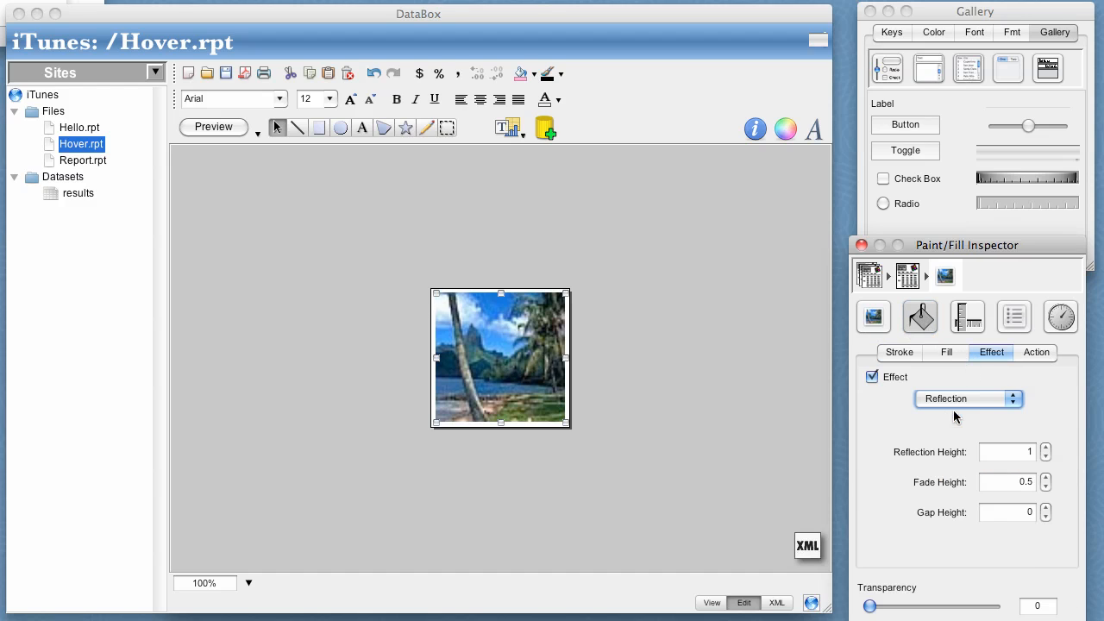
pyautogui.click(907, 276)
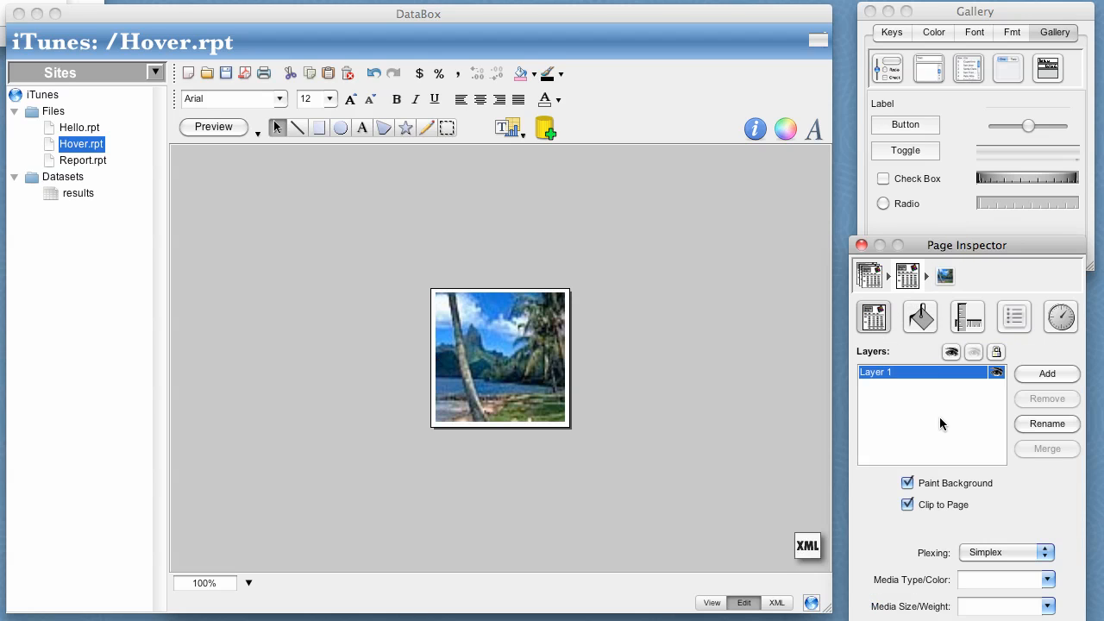
pyautogui.click(907, 483)
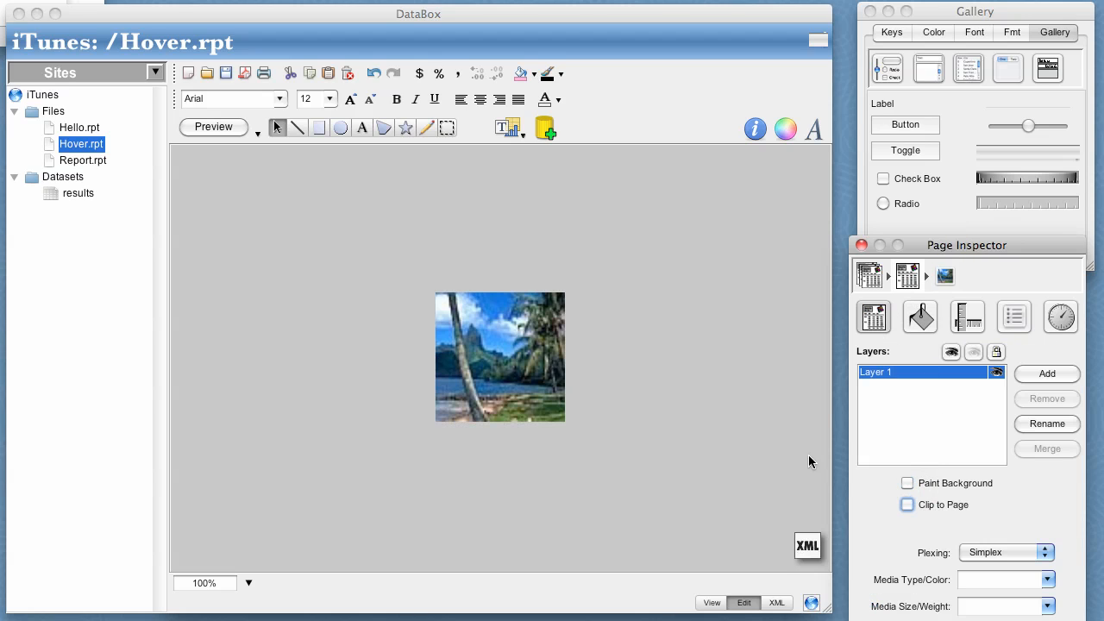
# Add a binder to the Hover document and give it a String property named Image.
pyautogui.click(509, 128)
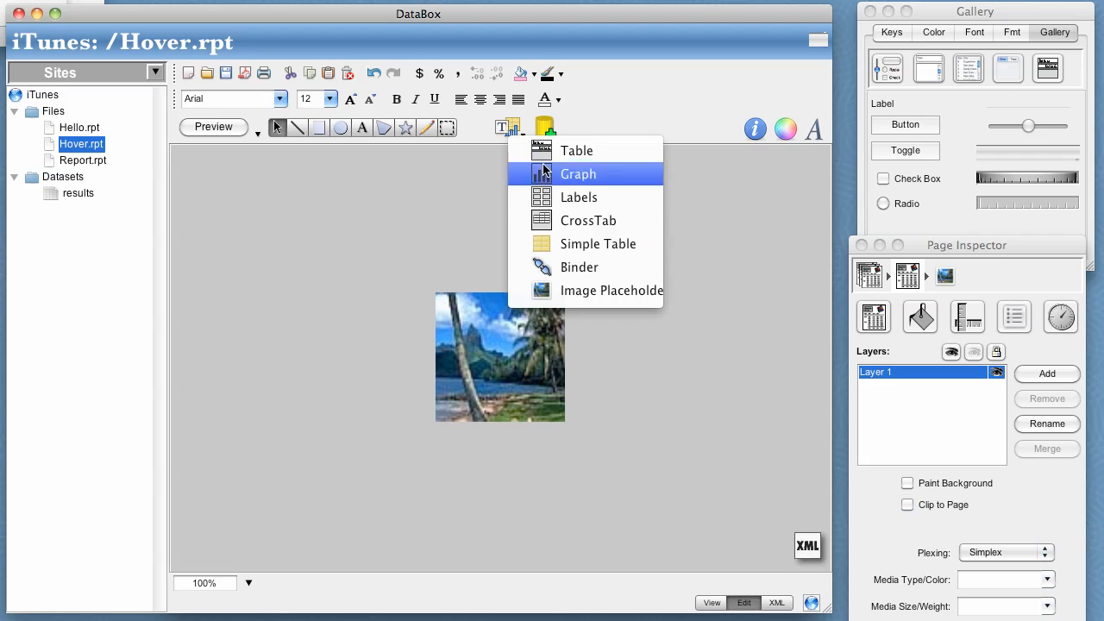
pyautogui.click(569, 269)
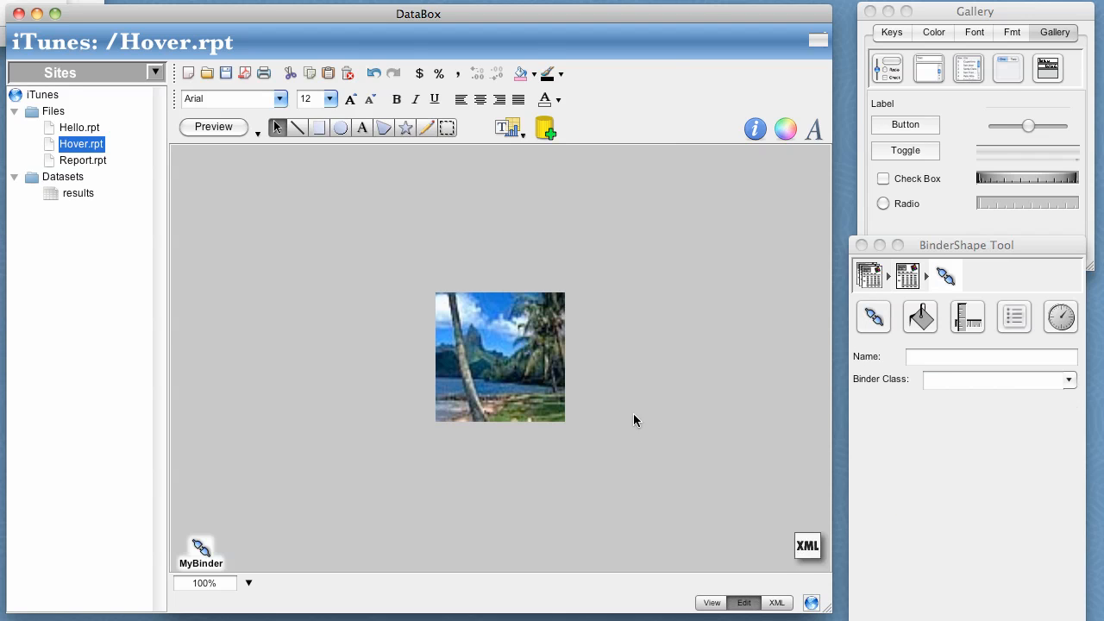
pyautogui.click(884, 324)
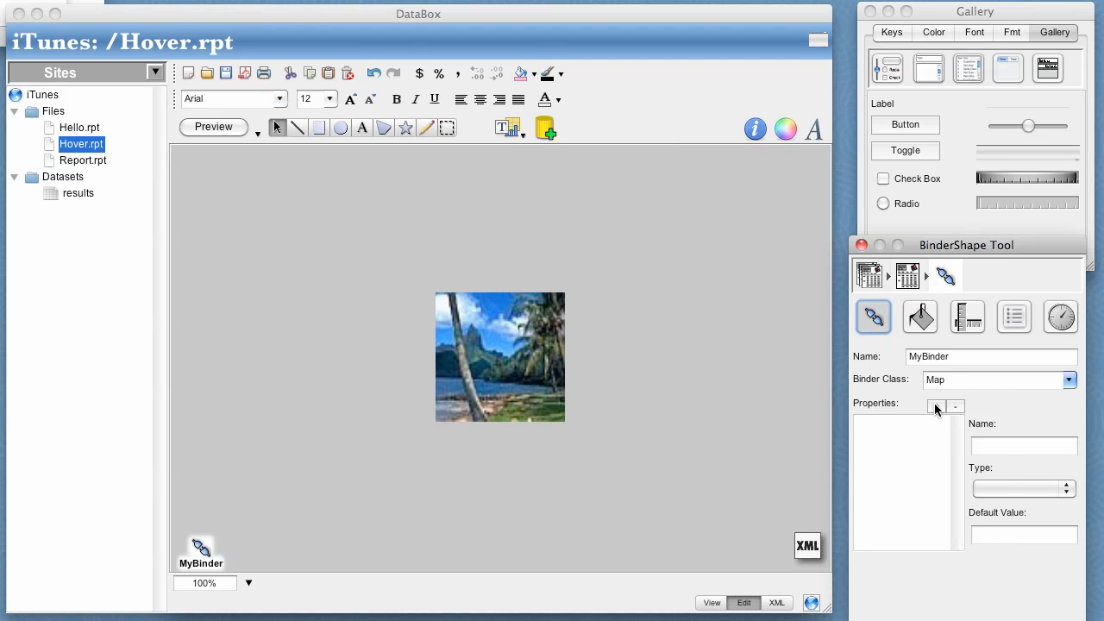
pyautogui.click(937, 406)
pyautogui.doubleClick(993, 443)
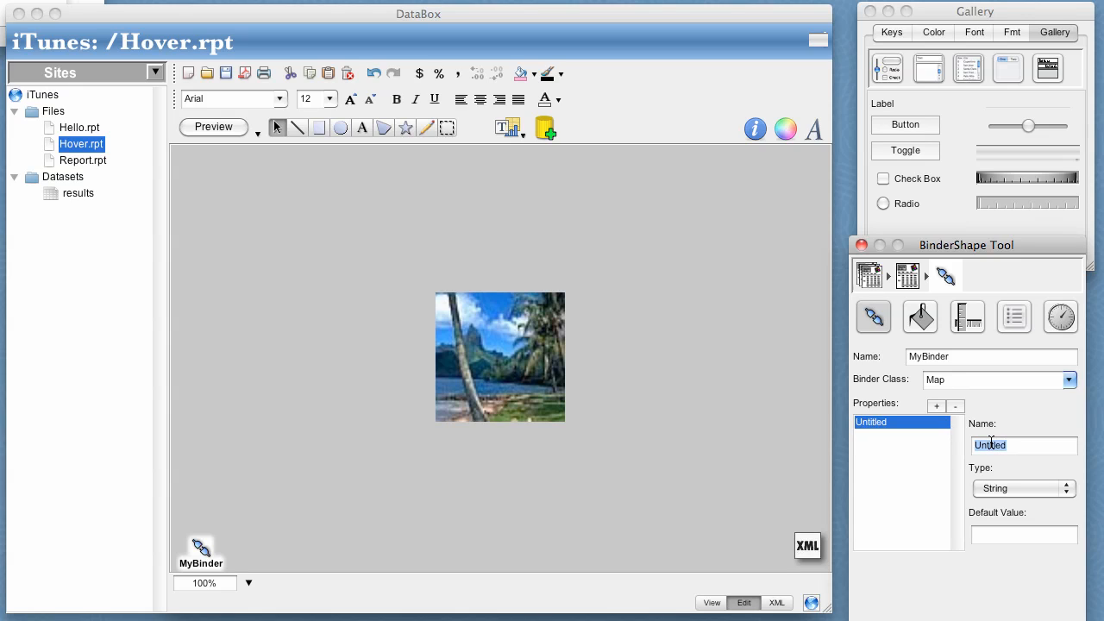
pyautogui.write('Image')
pyautogui.click(331, 501)
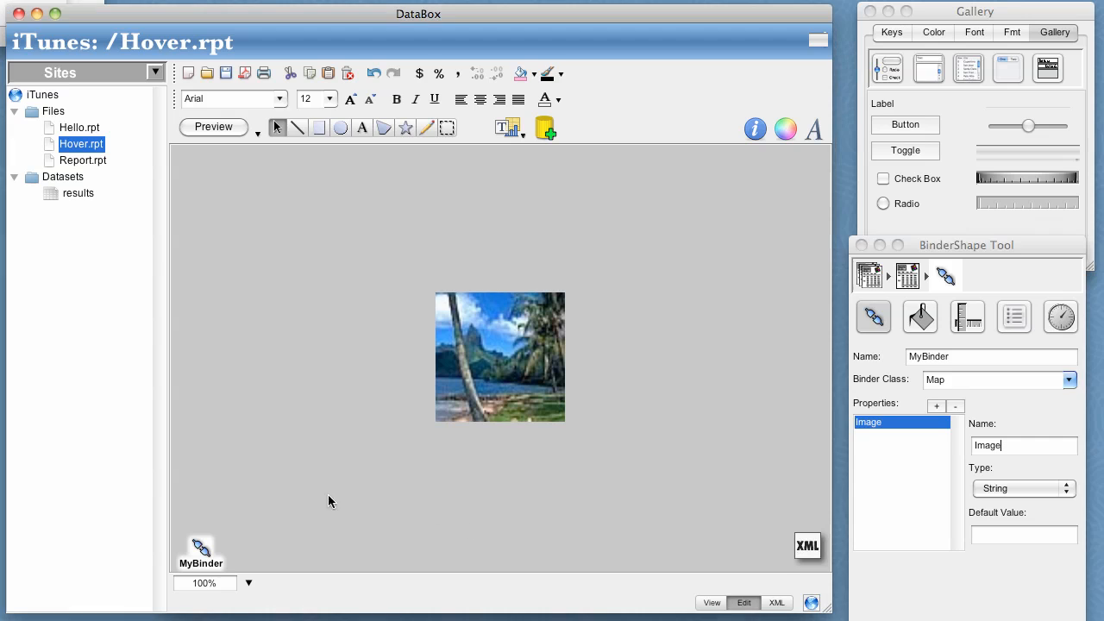
# Bind the binder's Image key to the image placeholder and save the Hover document.
pyautogui.click(197, 544)
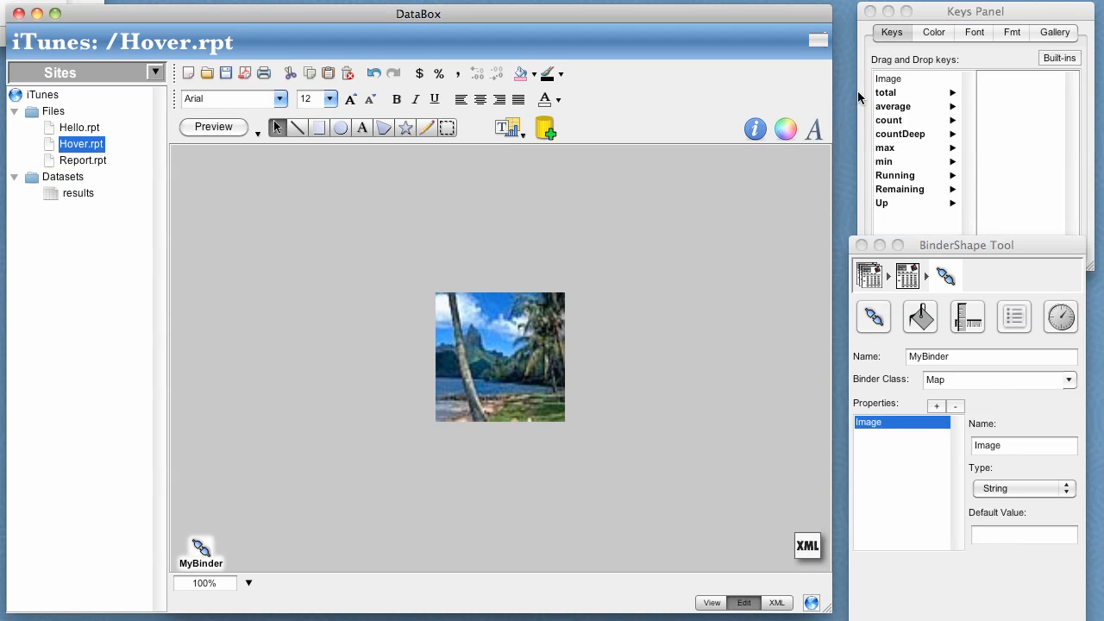
pyautogui.moveTo(889, 81); pyautogui.dragTo(535, 332)
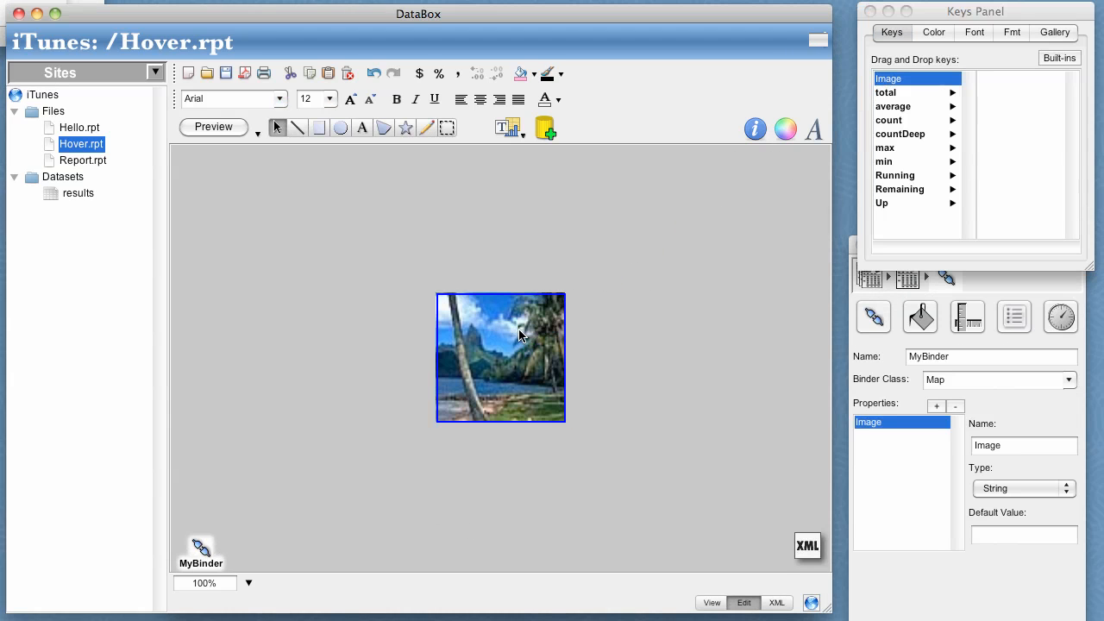
pyautogui.click(226, 74)
pyautogui.click(83, 161)
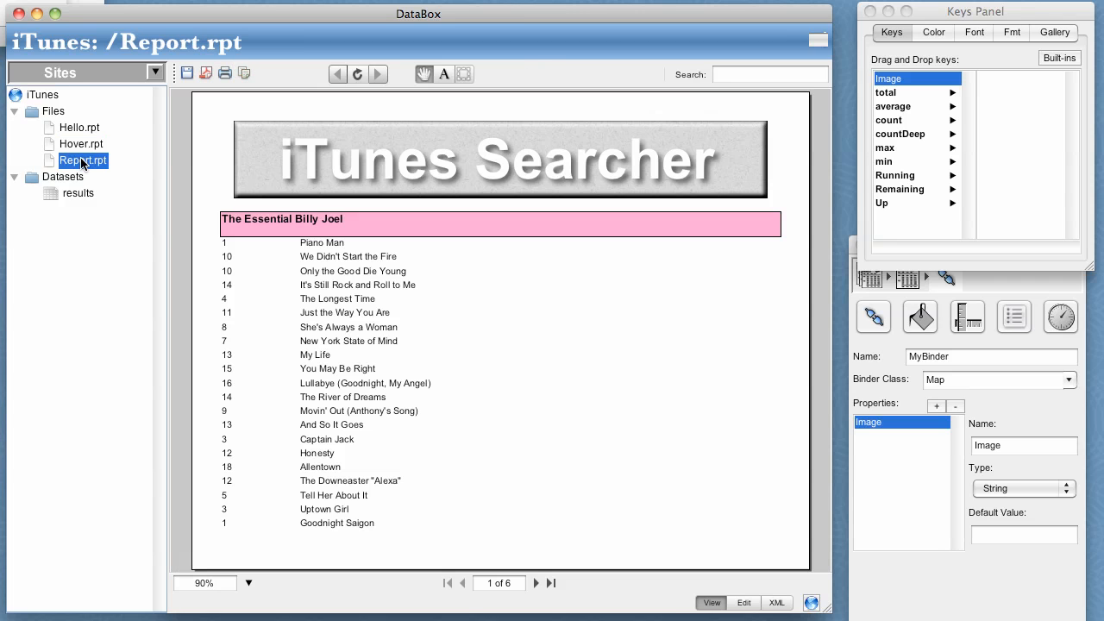
pyautogui.click(743, 603)
pyautogui.click(493, 305)
pyautogui.click(493, 305)
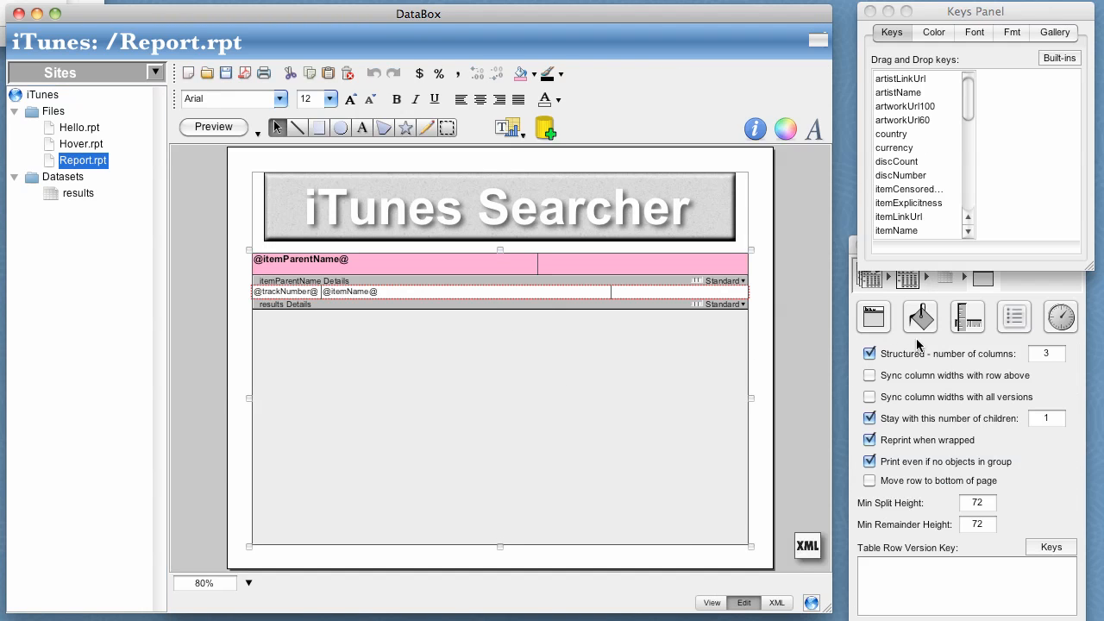
pyautogui.click(1014, 320)
pyautogui.click(1014, 320)
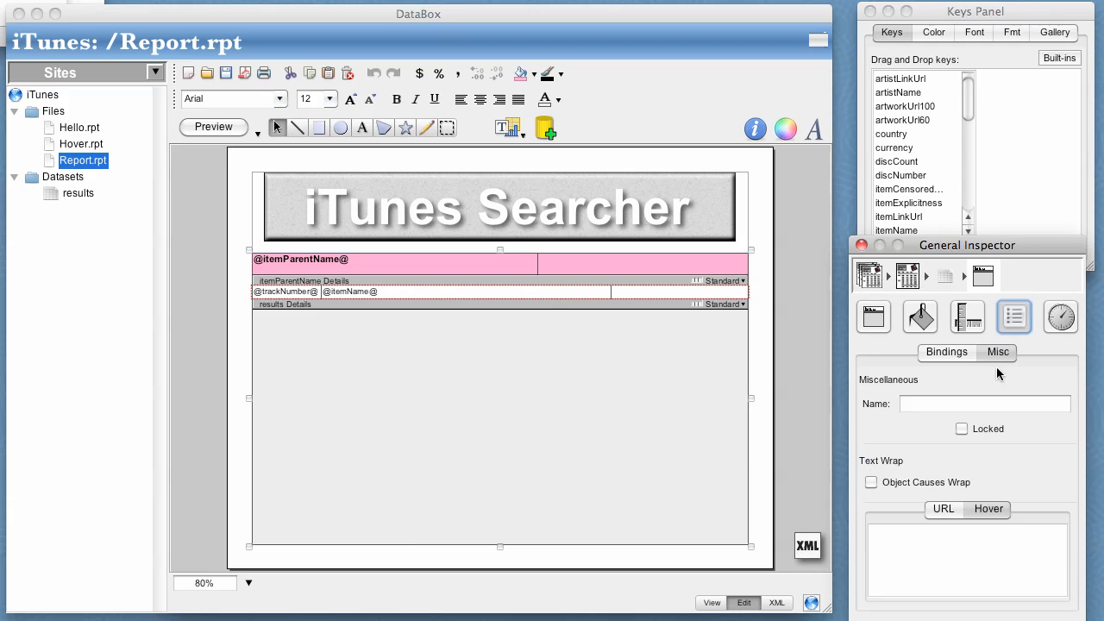
pyautogui.click(971, 545)
pyautogui.write('Hover.rpt?MyB')
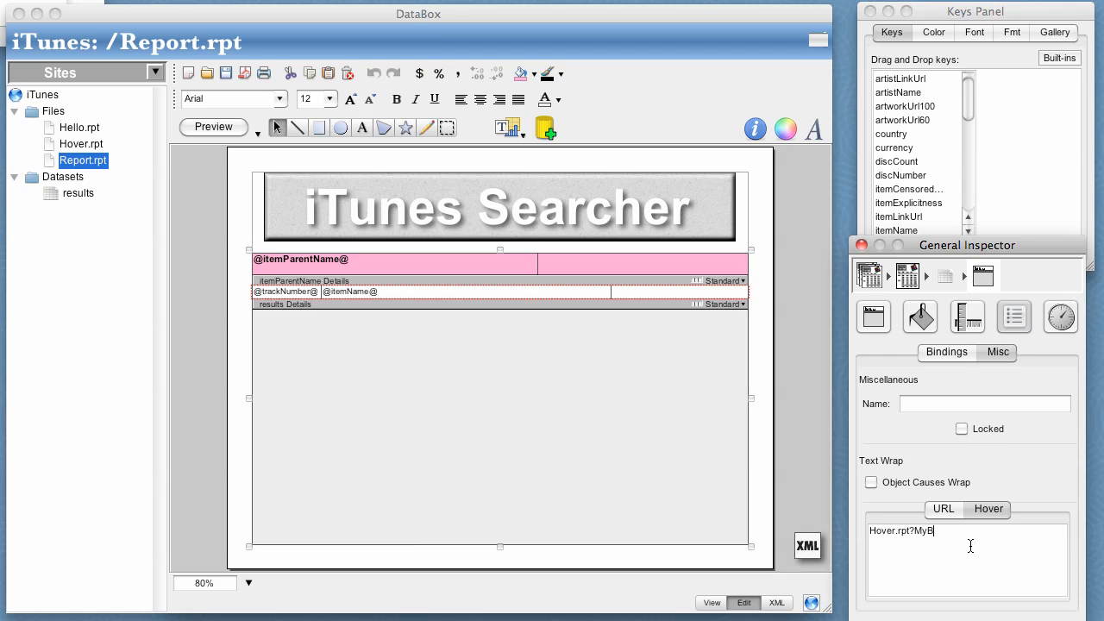
pyautogui.write('inder.Image=')
pyautogui.moveTo(895, 107); pyautogui.dragTo(1020, 550)
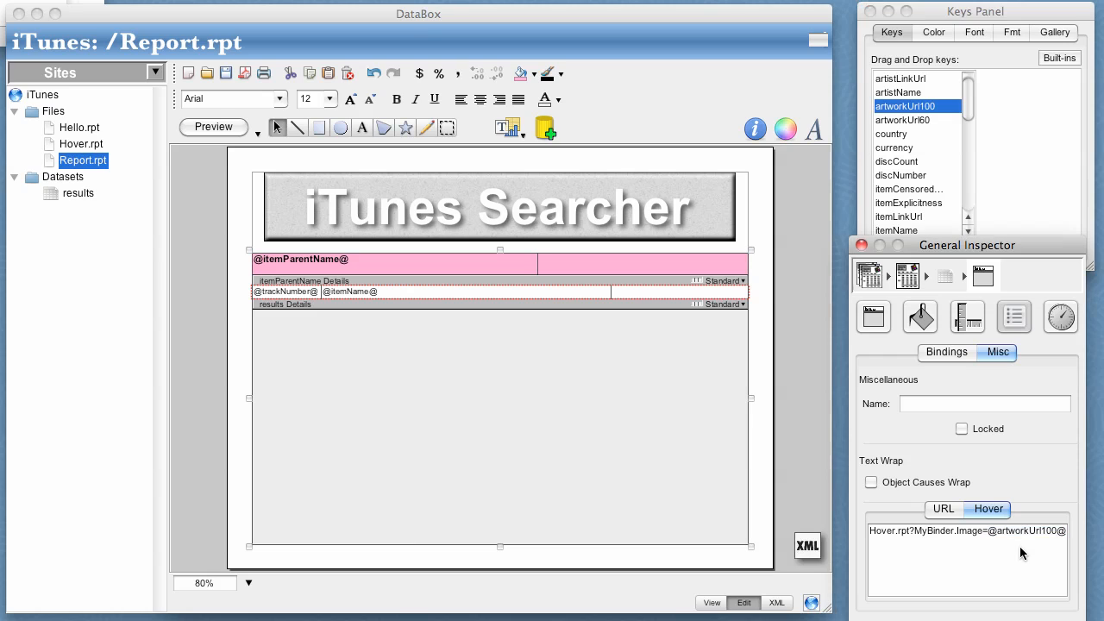
pyautogui.click(227, 75)
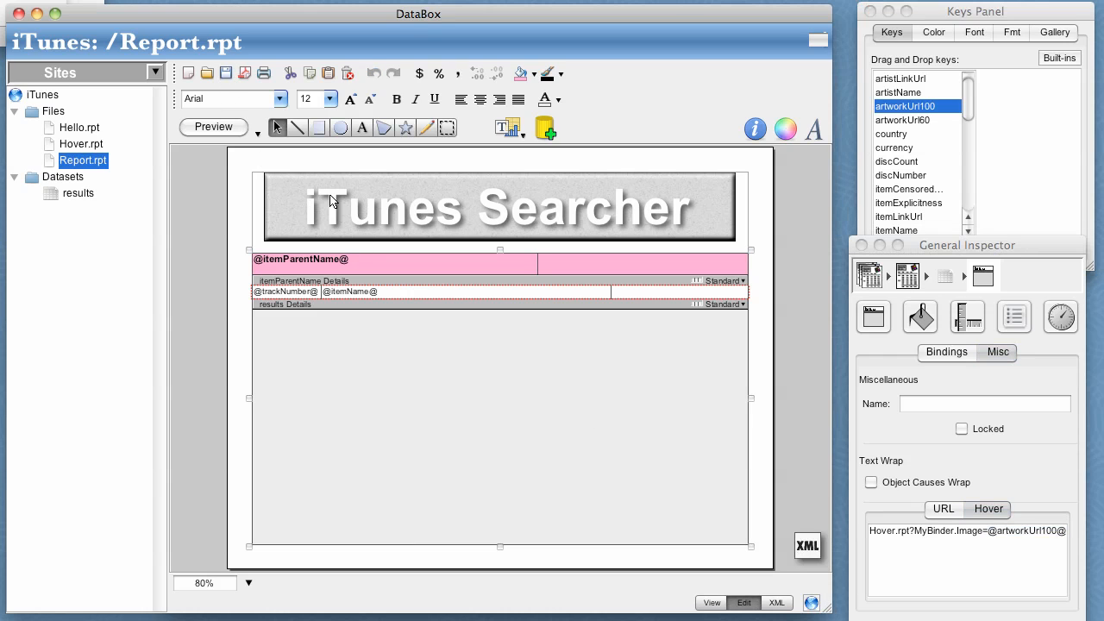
# View the report and check the hover artwork on songs of the first and second pages.
pyautogui.click(701, 603)
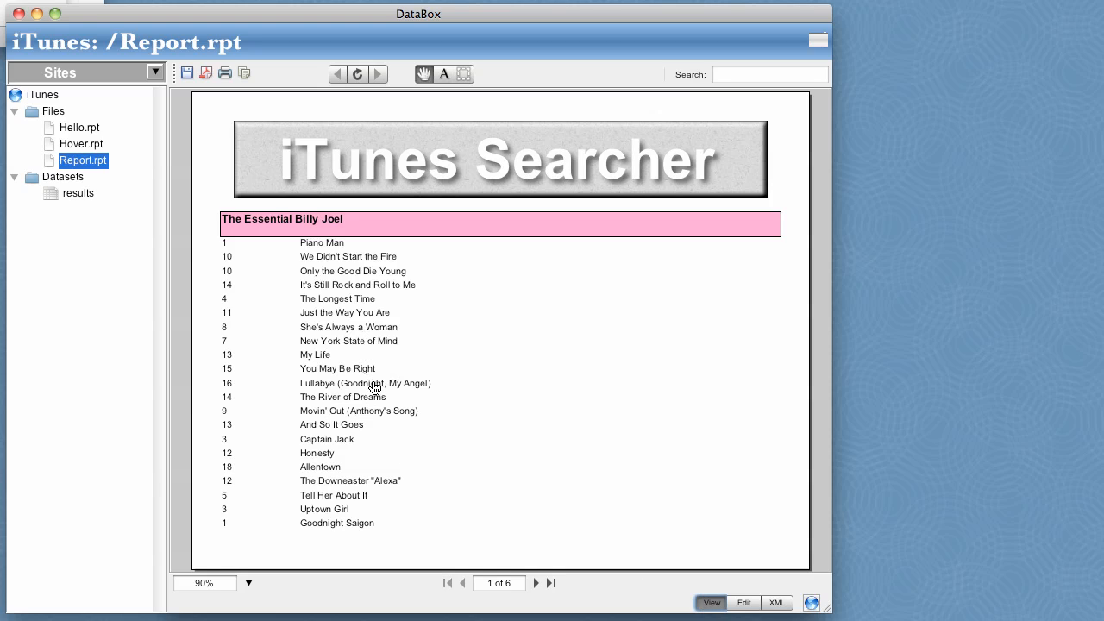
pyautogui.moveTo(374, 388)
pyautogui.moveTo(371, 487)
pyautogui.click(537, 583)
pyautogui.moveTo(369, 323)
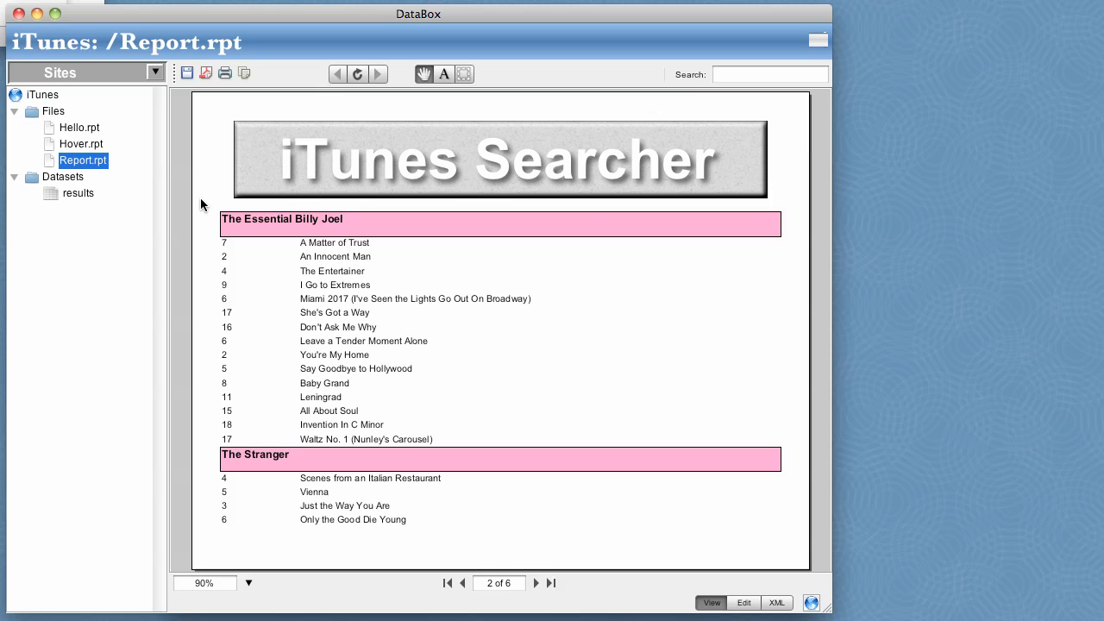
# Copy a snapshot of nearly the whole second report page and paste it into the Hello.rpt form.
pyautogui.click(464, 74)
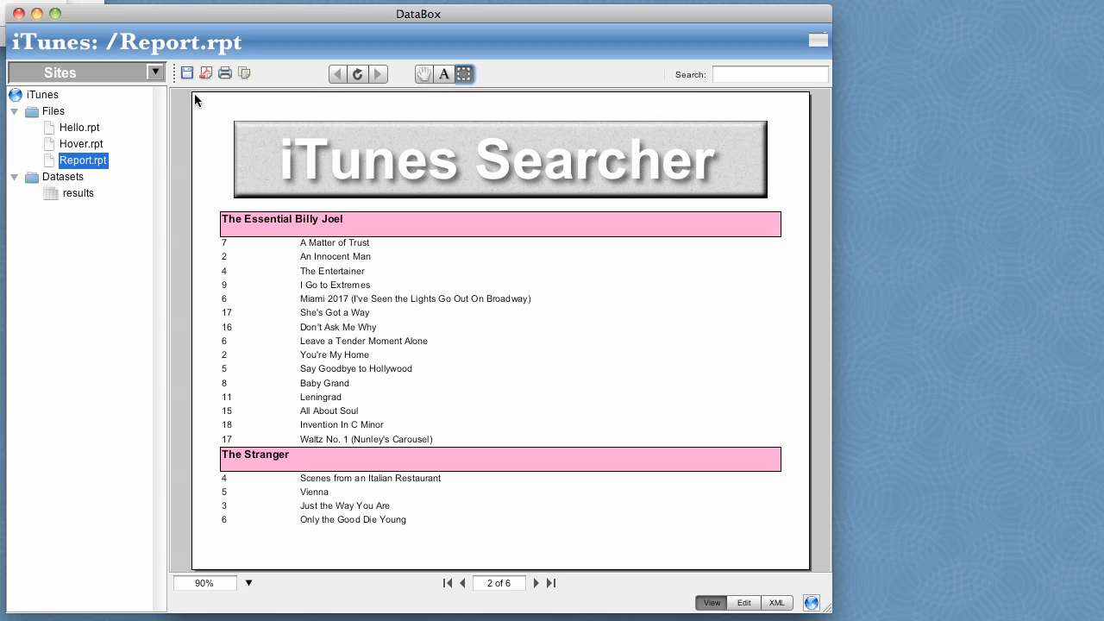
pyautogui.moveTo(195, 95); pyautogui.dragTo(805, 565)
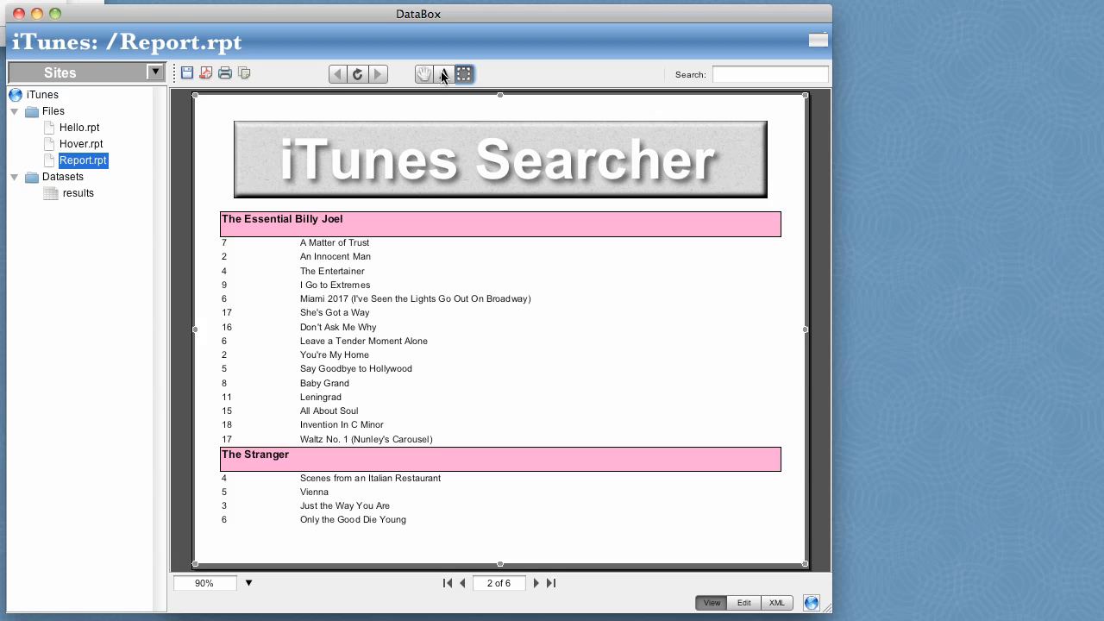
pyautogui.click(245, 74)
pyautogui.click(76, 130)
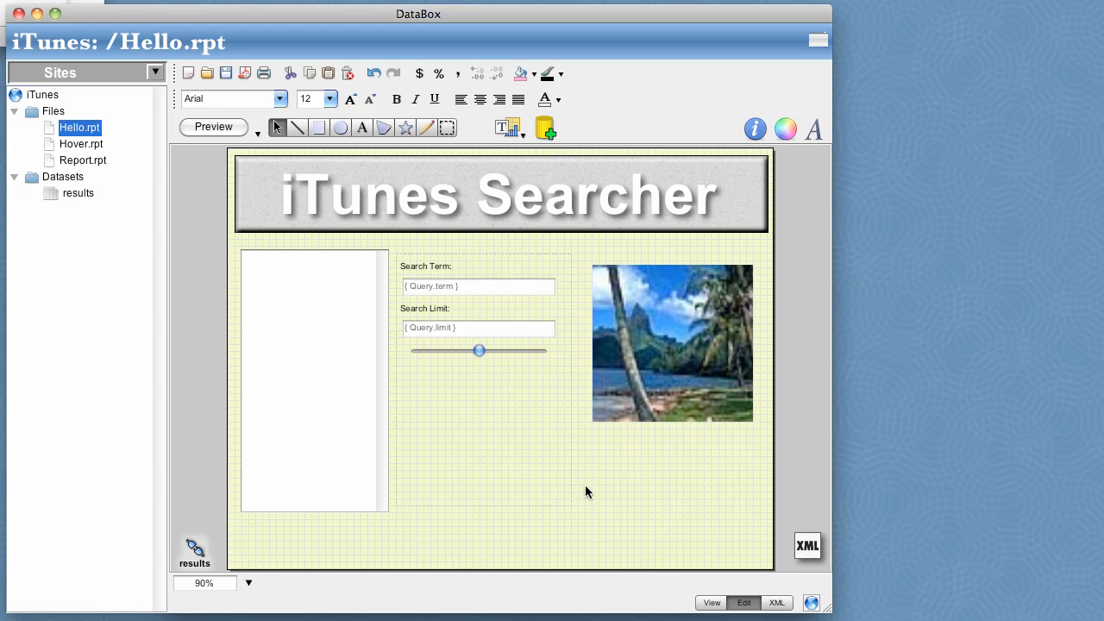
pyautogui.press('super+v')
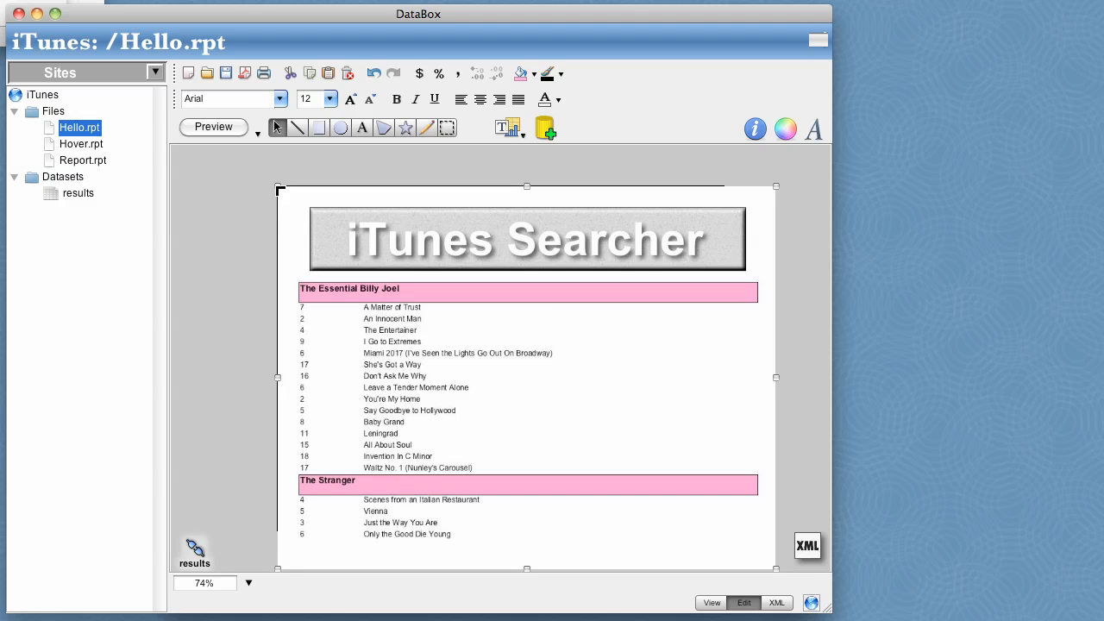
# Shrink the pasted report snapshot to a thumbnail, place it below the Search Limit slider and give it a black border.
pyautogui.moveTo(277, 186); pyautogui.dragTo(634, 474)
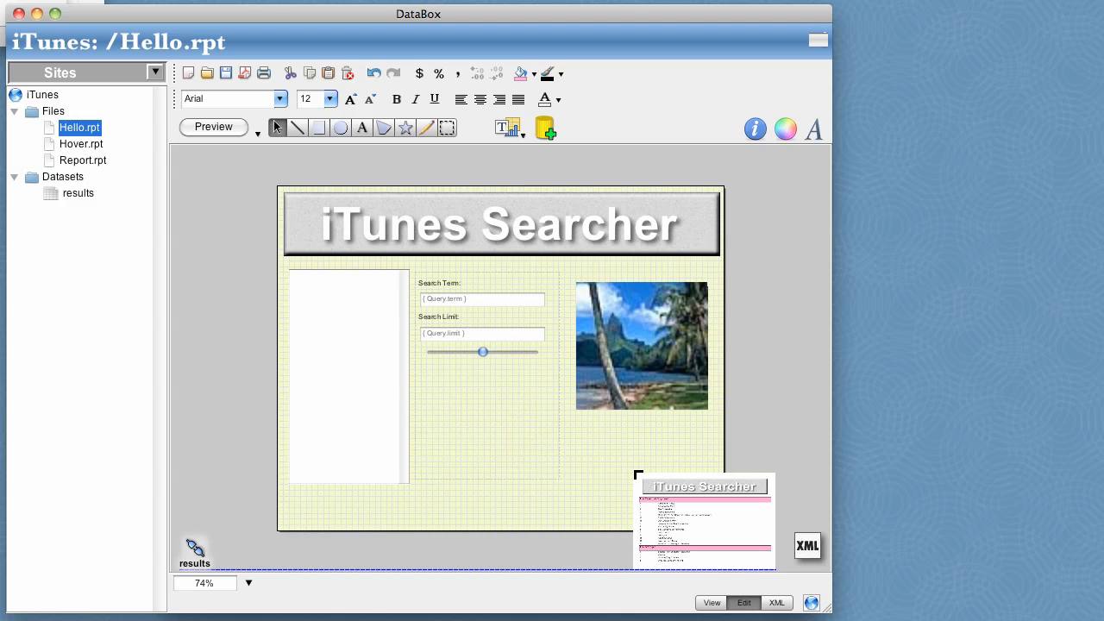
pyautogui.moveTo(690, 527); pyautogui.dragTo(477, 422)
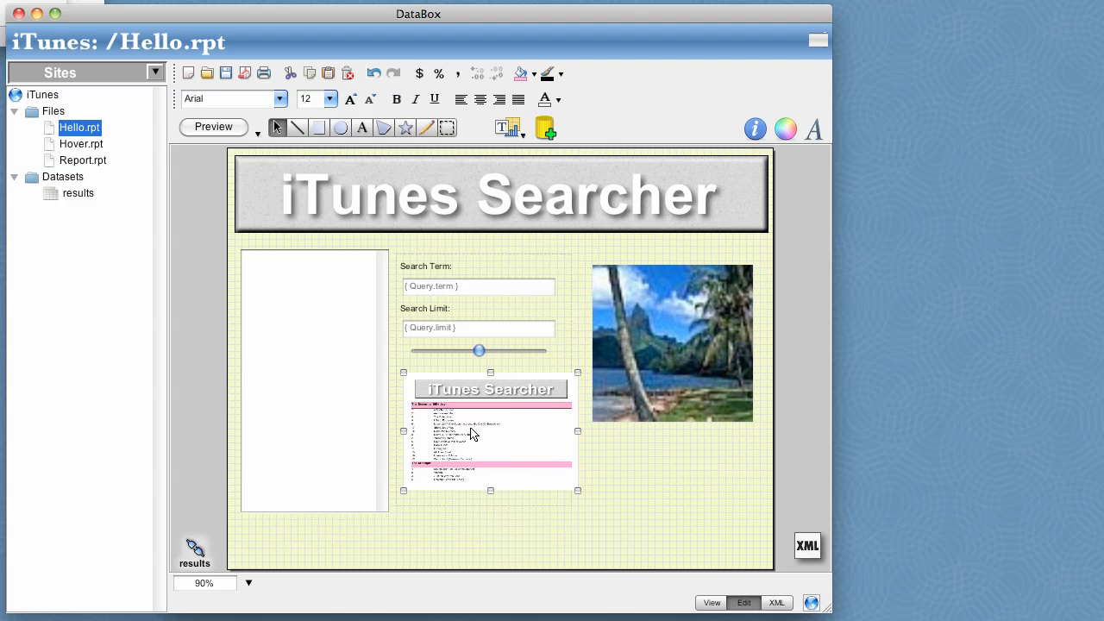
pyautogui.click(551, 75)
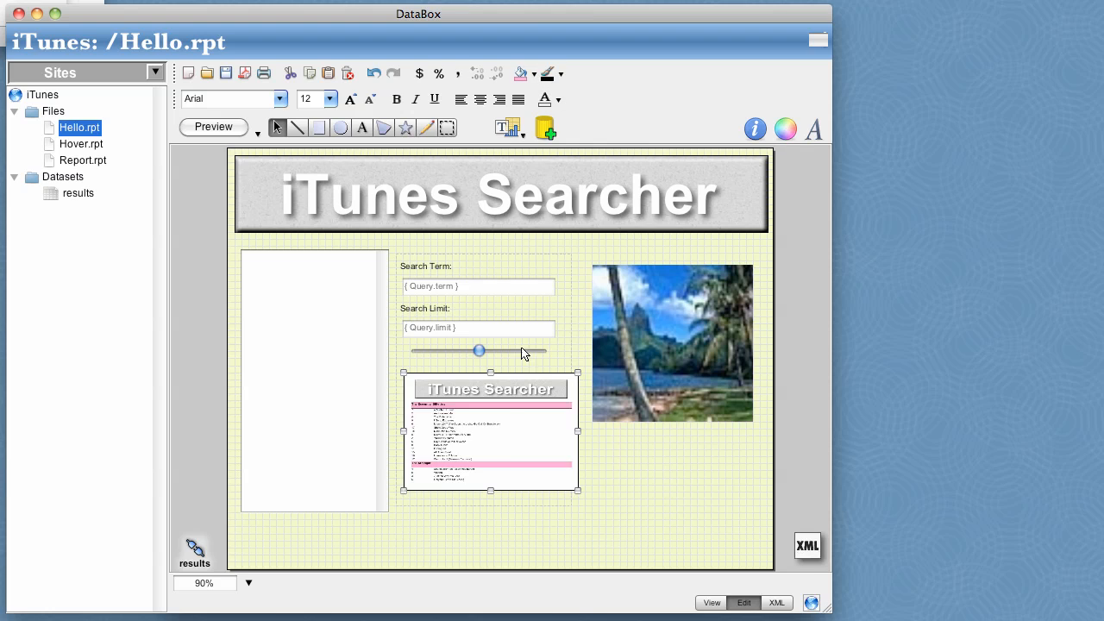
# Set the report thumbnail's URL to Report.rpt and save the Hello.rpt form.
pyautogui.click(755, 130)
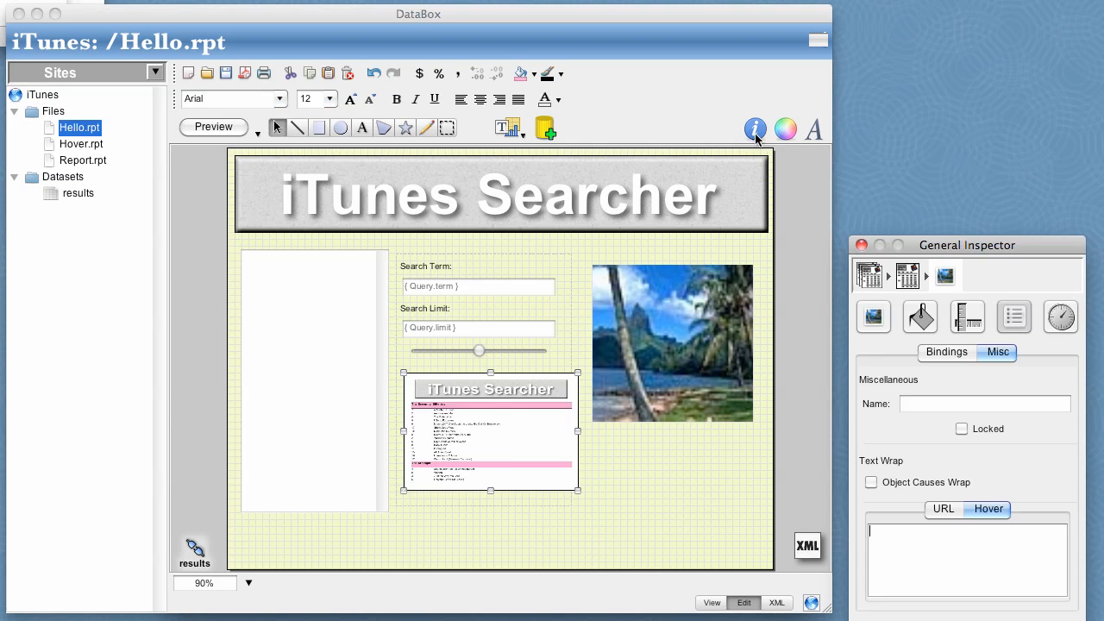
pyautogui.click(945, 510)
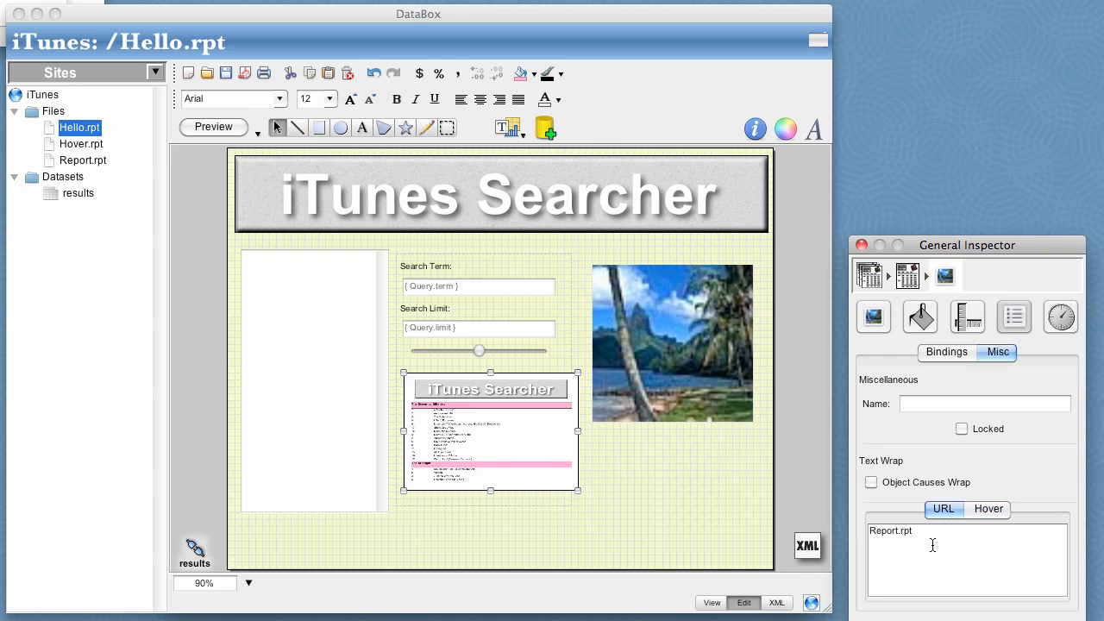
pyautogui.click(226, 74)
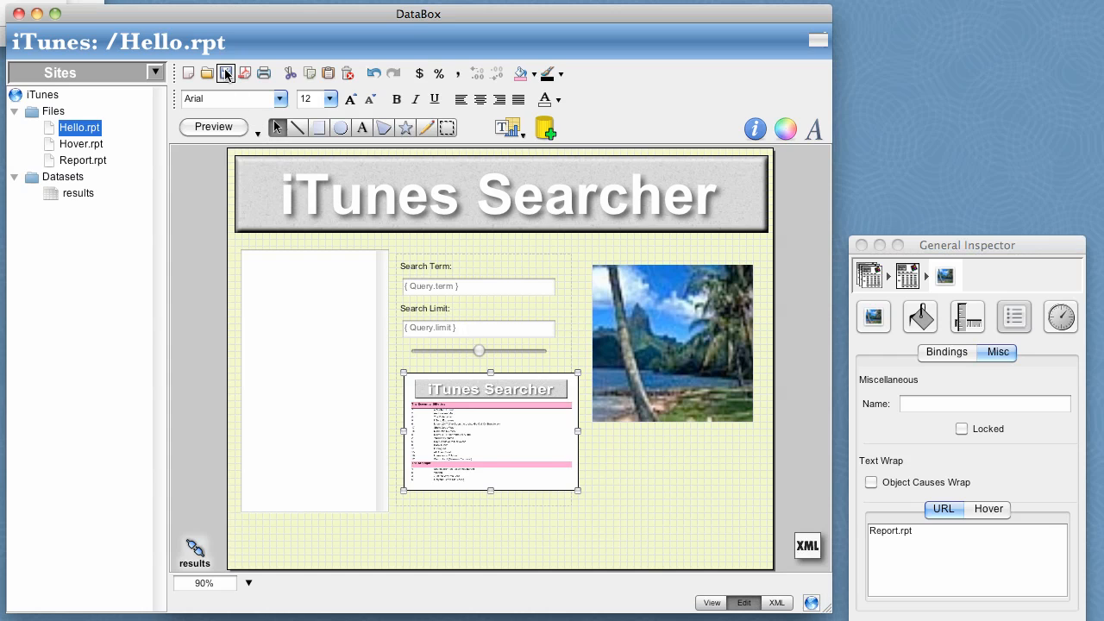
pyautogui.click(508, 514)
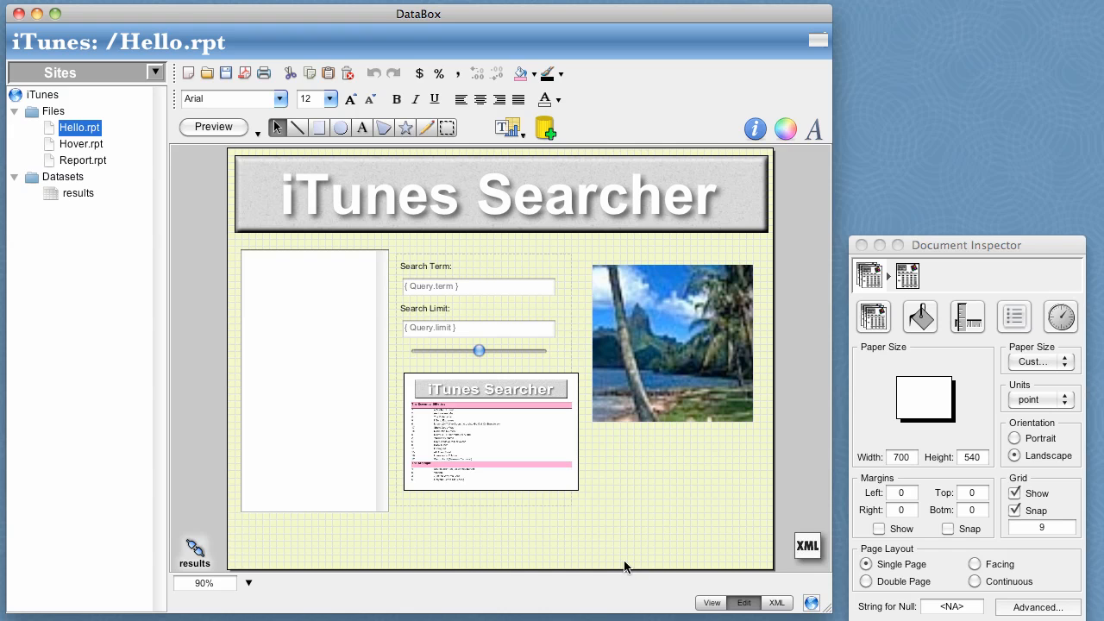
# View the finished form, launch it as an applet in the web browser and look through its song list.
pyautogui.click(712, 603)
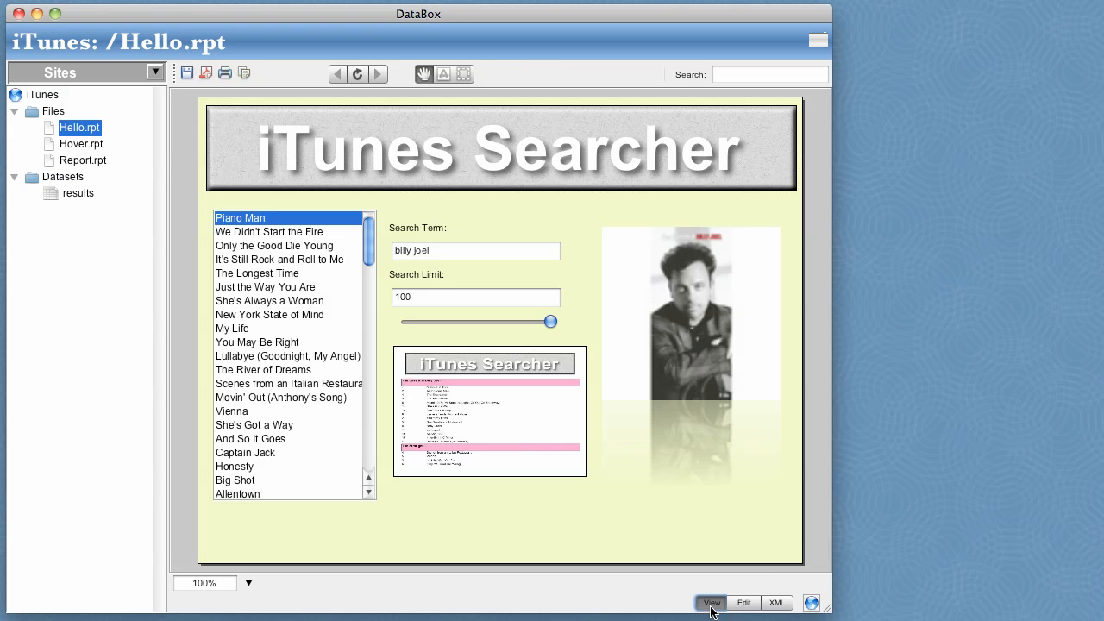
pyautogui.click(811, 604)
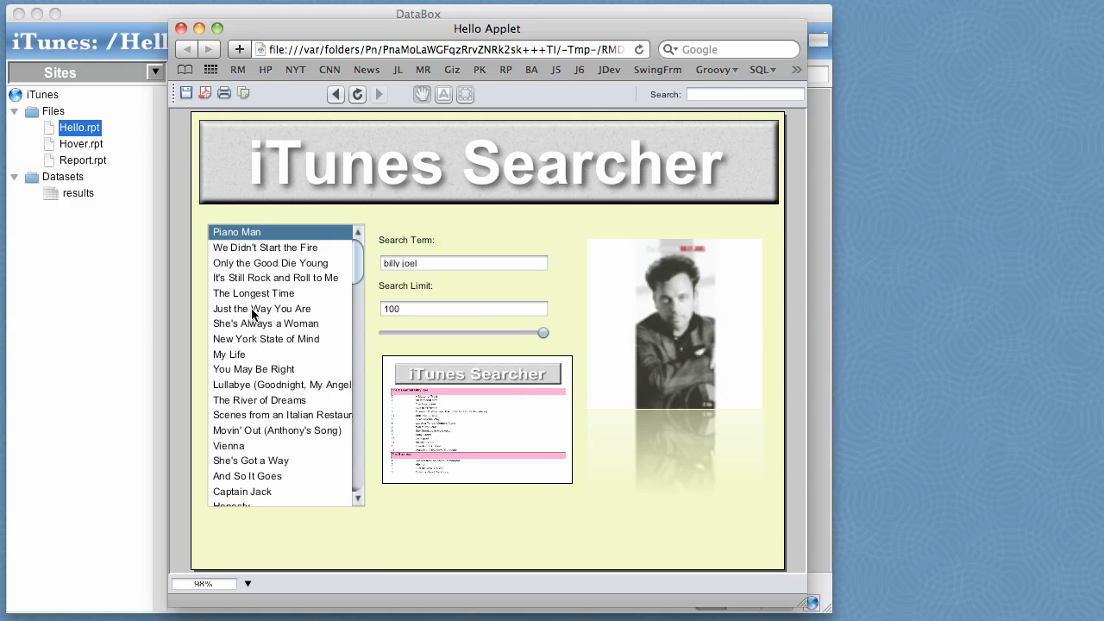
pyautogui.scroll(-9, 358, 268)
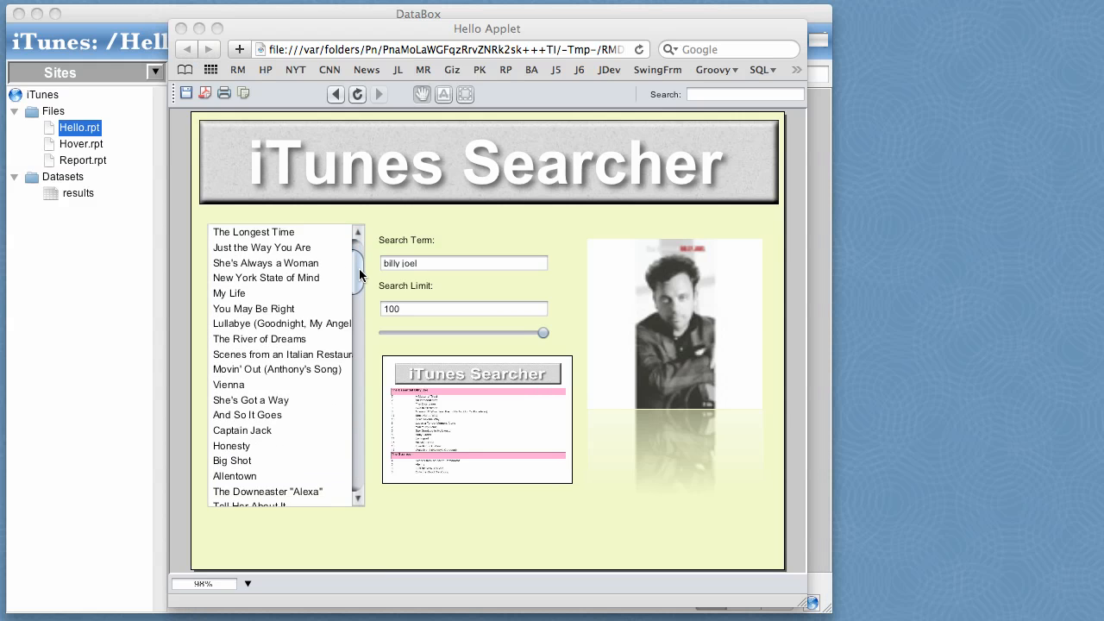
pyautogui.scroll(4, 359, 271)
pyautogui.scroll(5, 359, 270)
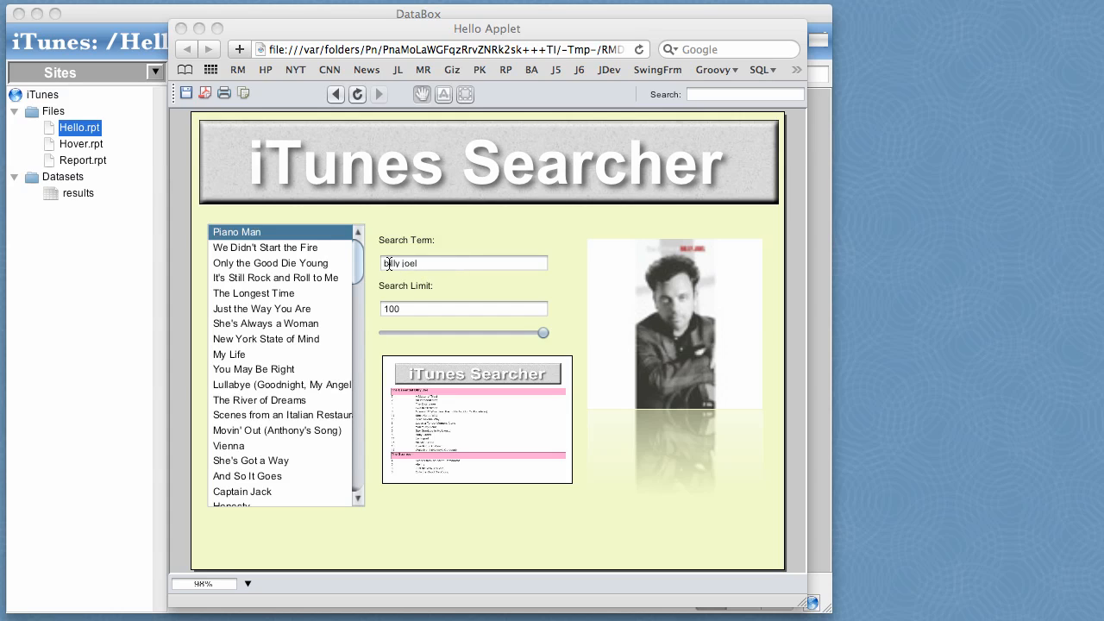
# Replace the search term in the browser form with styx and run the search.
pyautogui.tripleClick(389, 265)
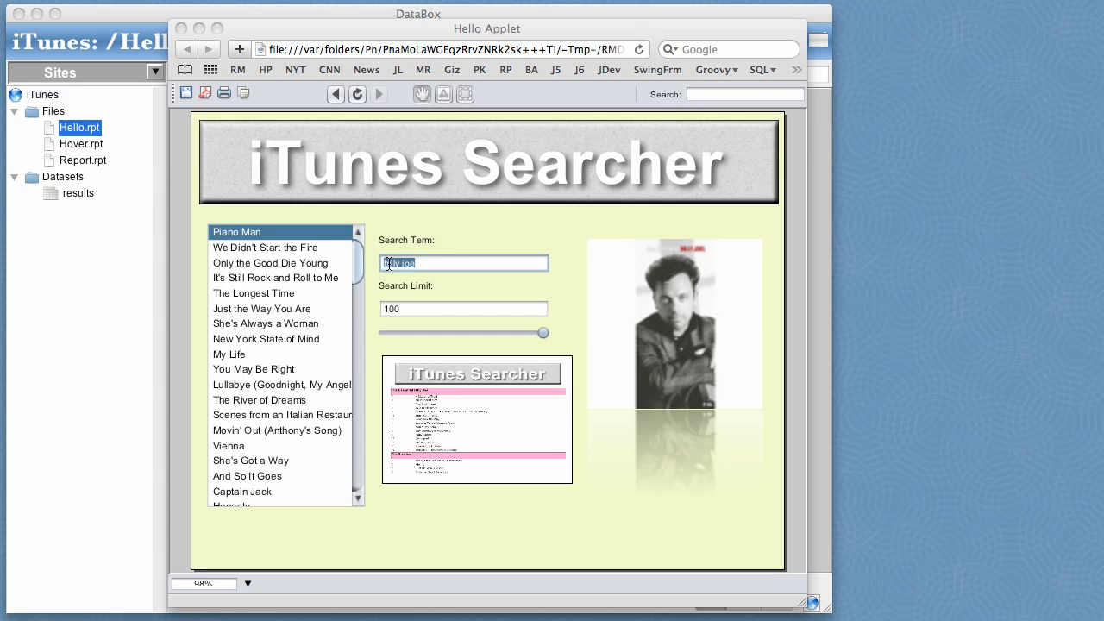
pyautogui.write('styx')
pyautogui.press('Return')
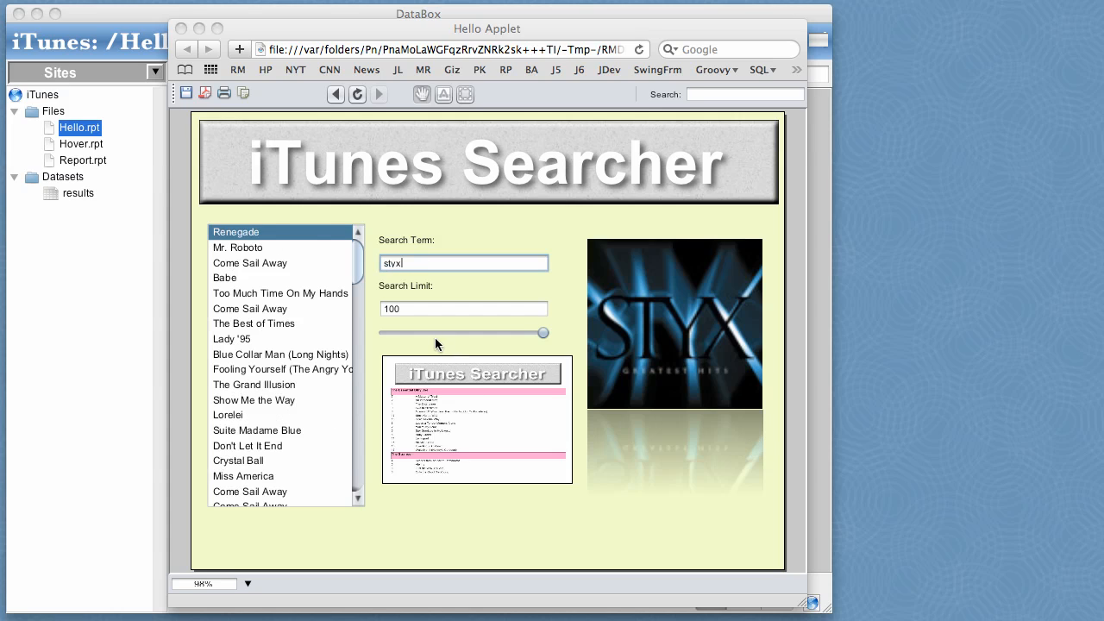
# Open the linked report from the form's thumbnail and check the hover artwork on several Styx songs.
pyautogui.click(469, 412)
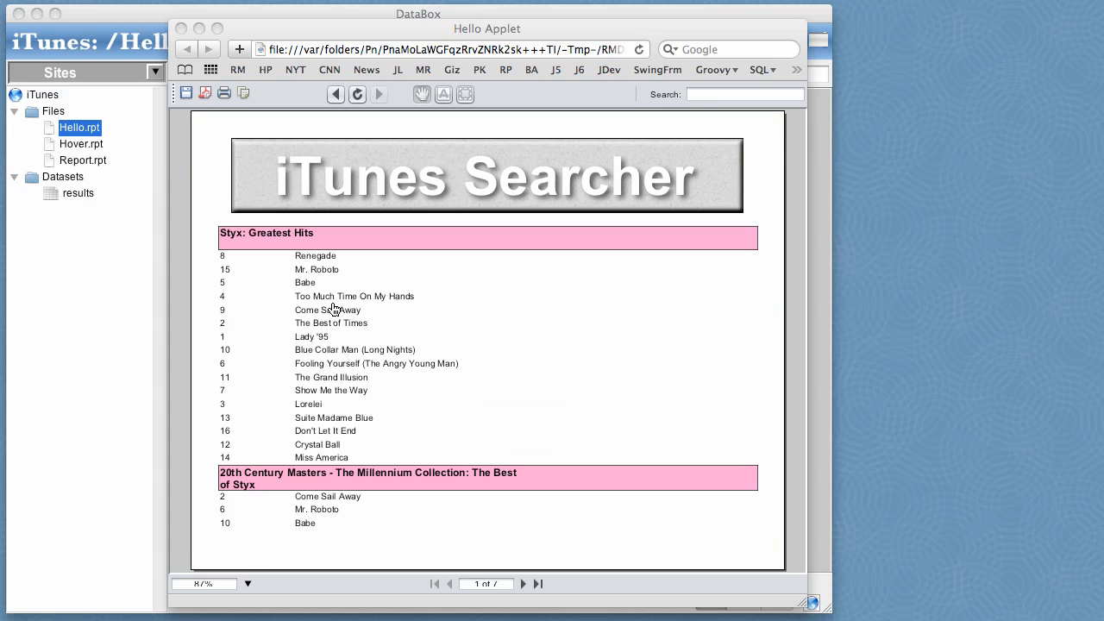
pyautogui.moveTo(335, 354)
pyautogui.moveTo(352, 503)
pyautogui.moveTo(326, 275)
pyautogui.moveTo(425, 368)
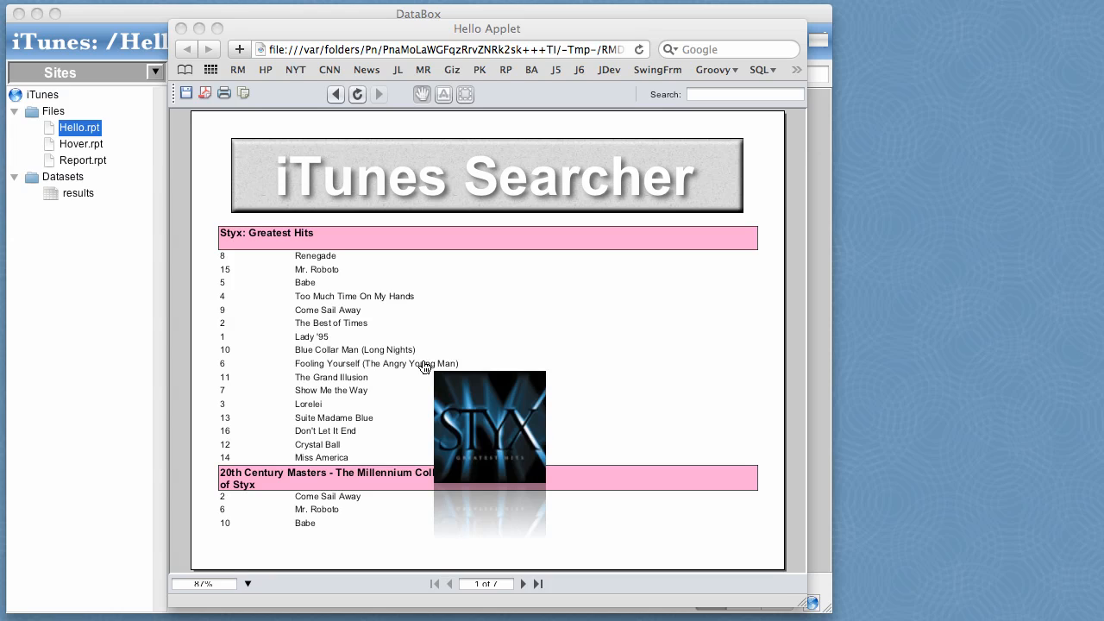